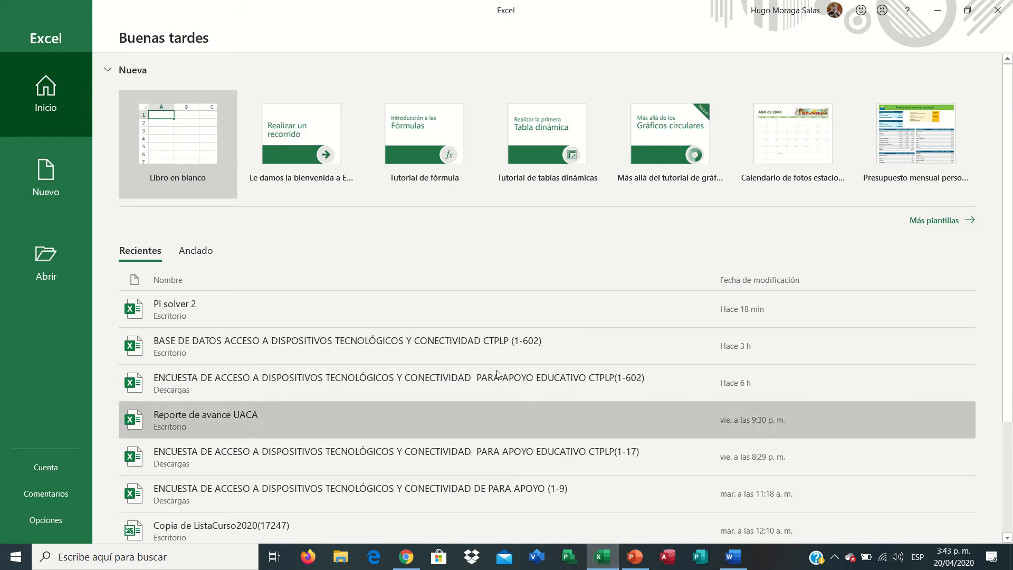
Step: Create a blank workbook and enable the Solver add-in
{"action": "left_click", "coordinate": [177, 141]}
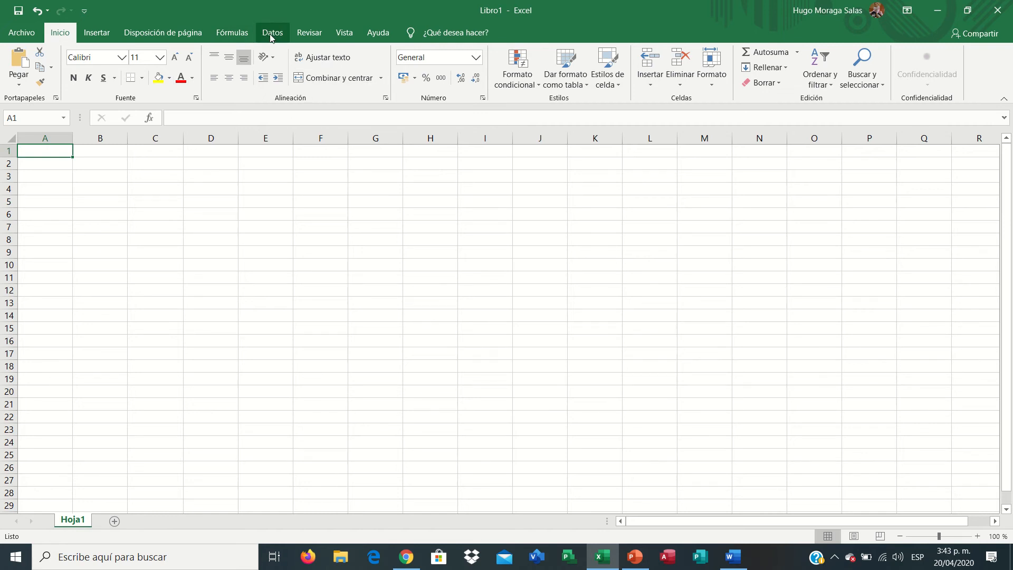
{"action": "left_click", "coordinate": [273, 35]}
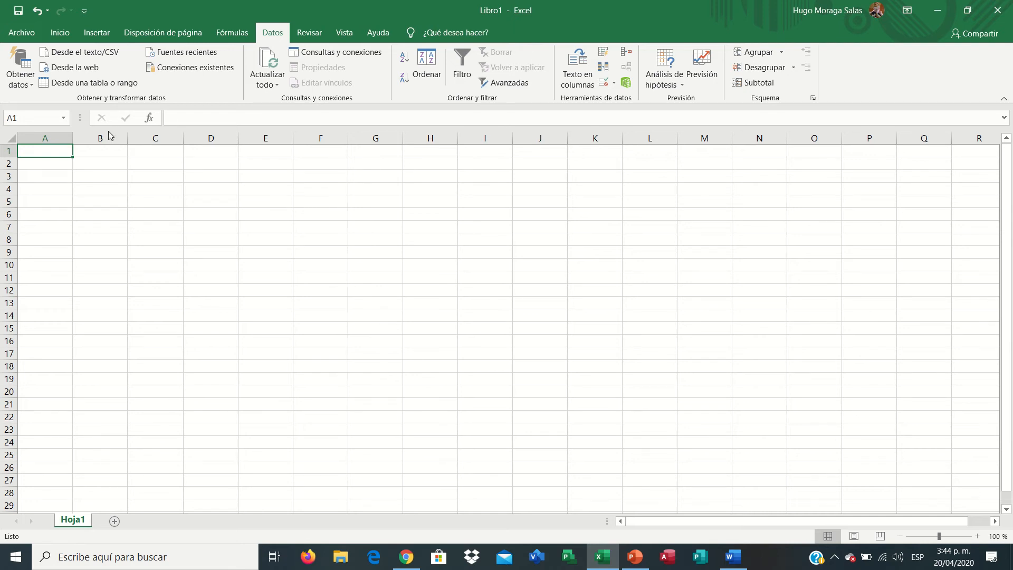
{"action": "left_click", "coordinate": [25, 33]}
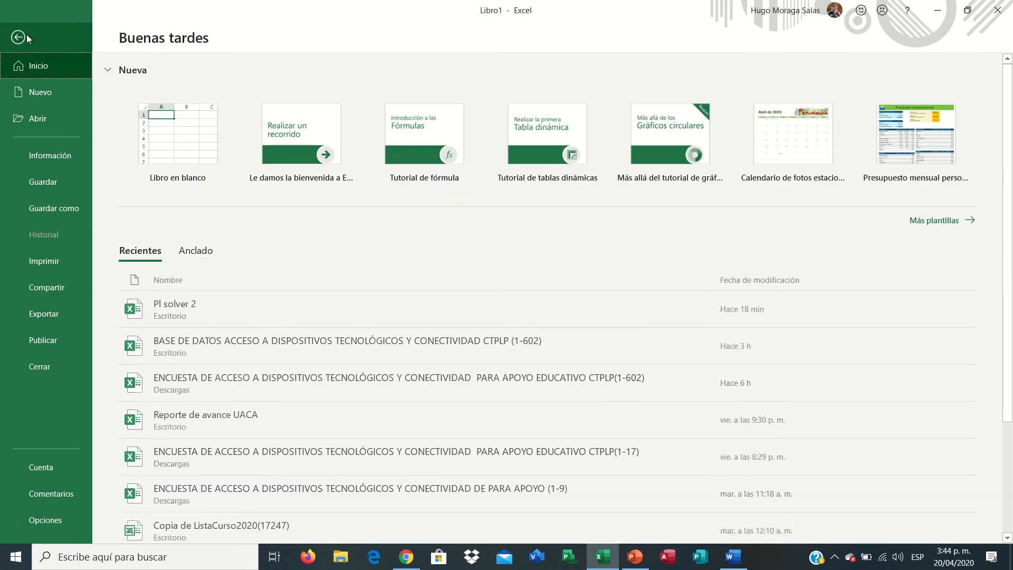
{"action": "left_click", "coordinate": [49, 519]}
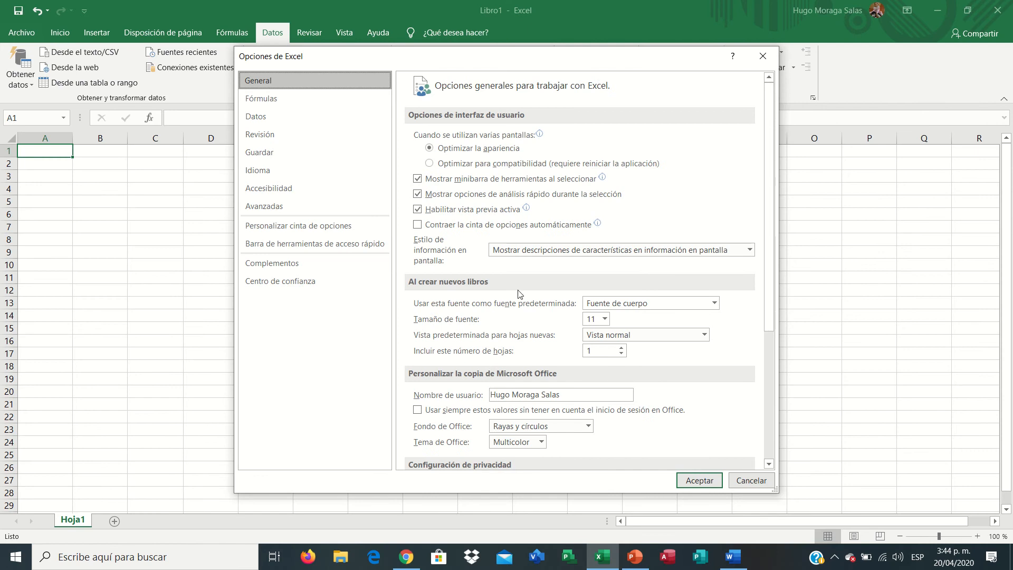
{"action": "left_click", "coordinate": [289, 264]}
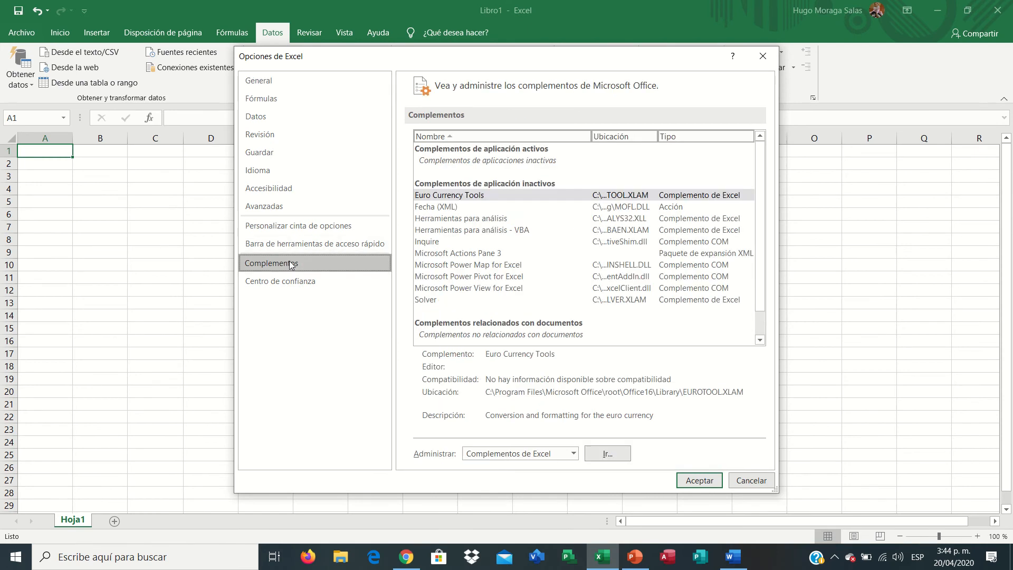
{"action": "left_click", "coordinate": [432, 300]}
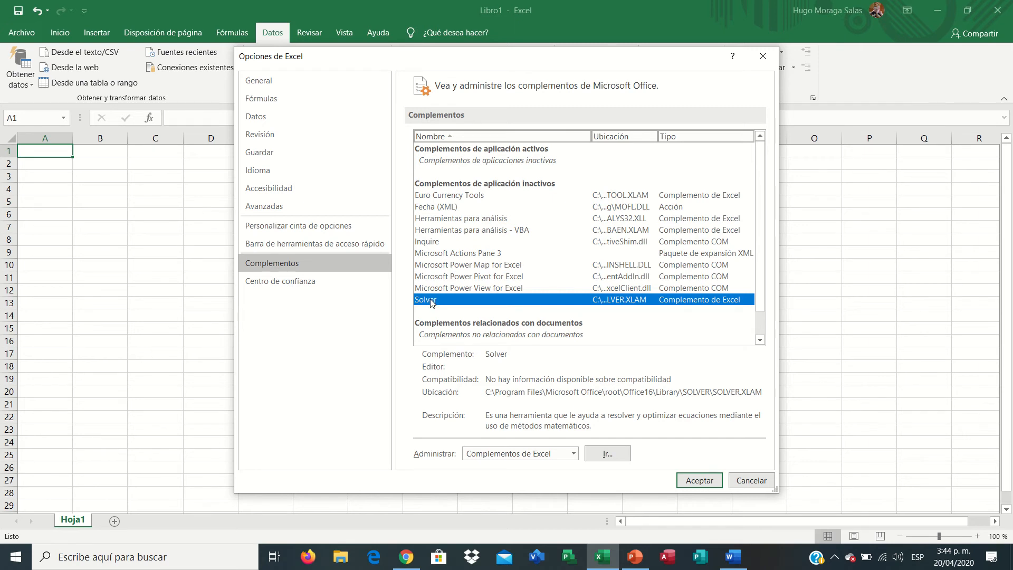
{"action": "left_click", "coordinate": [607, 454]}
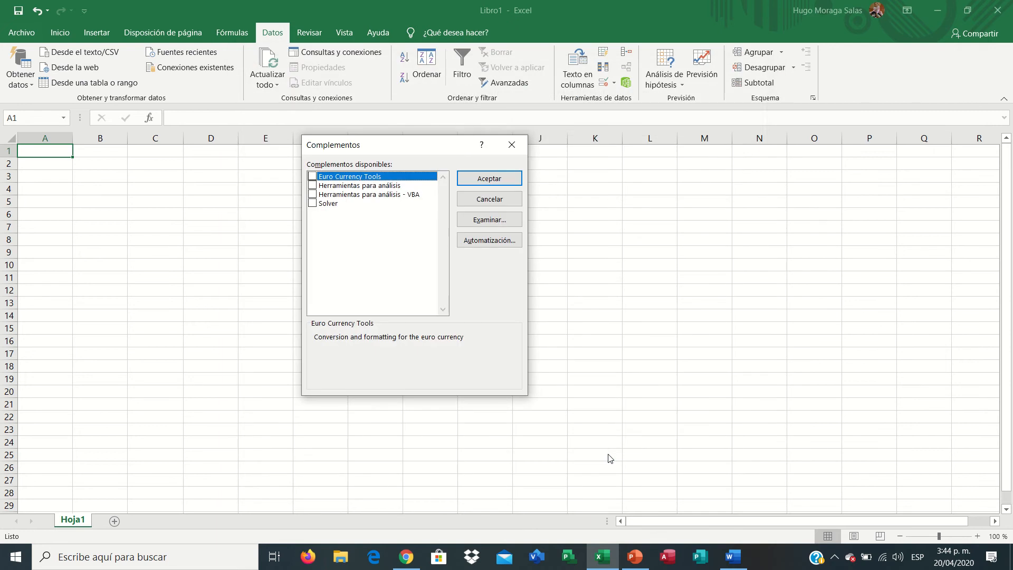
{"action": "left_click", "coordinate": [317, 205]}
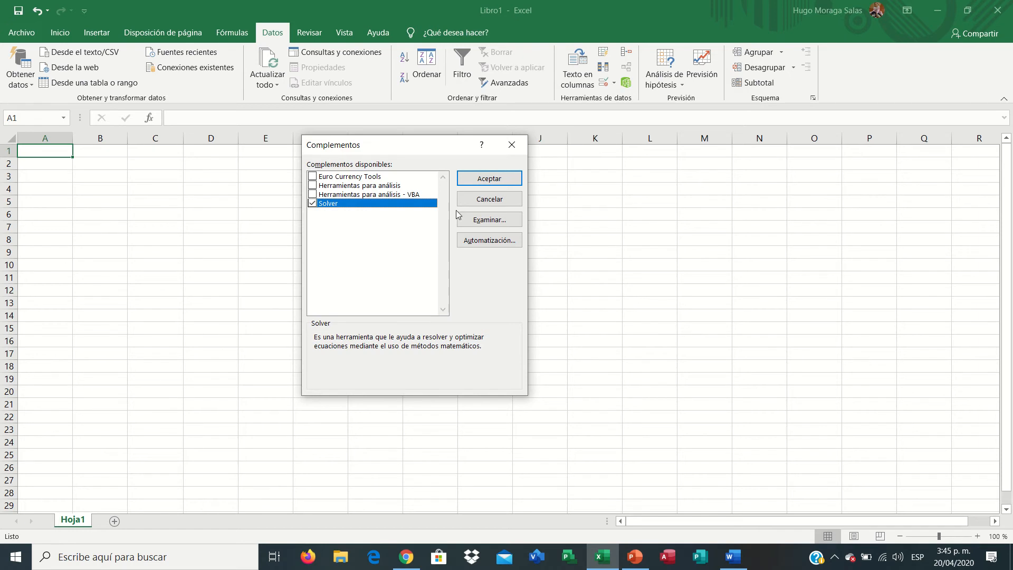
{"action": "left_click", "coordinate": [486, 180]}
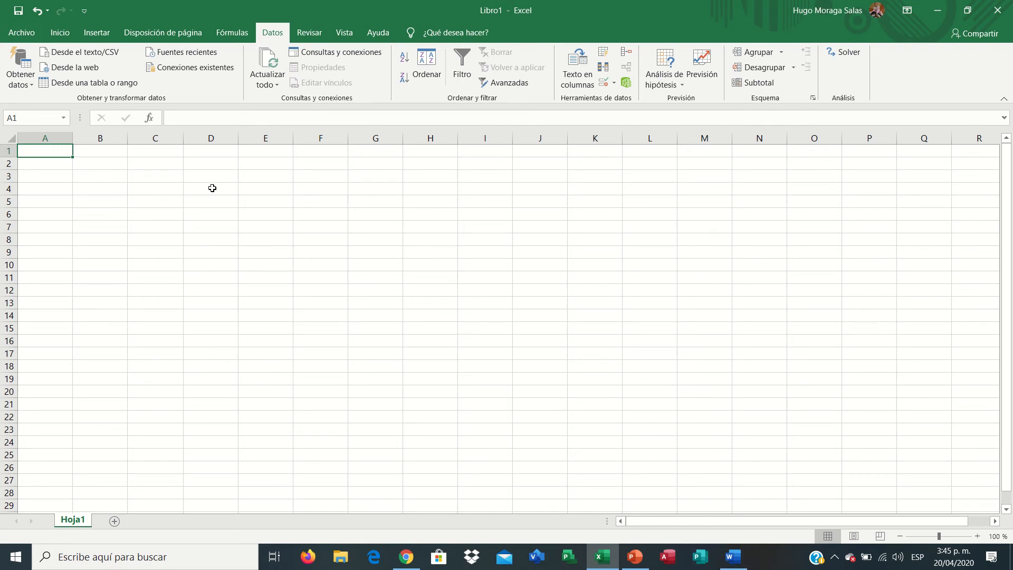
Step: Switch to the Word case document and copy the “Mussnona” bakery problem paragraph under Ejercicio de repaso
{"action": "left_click", "coordinate": [732, 557]}
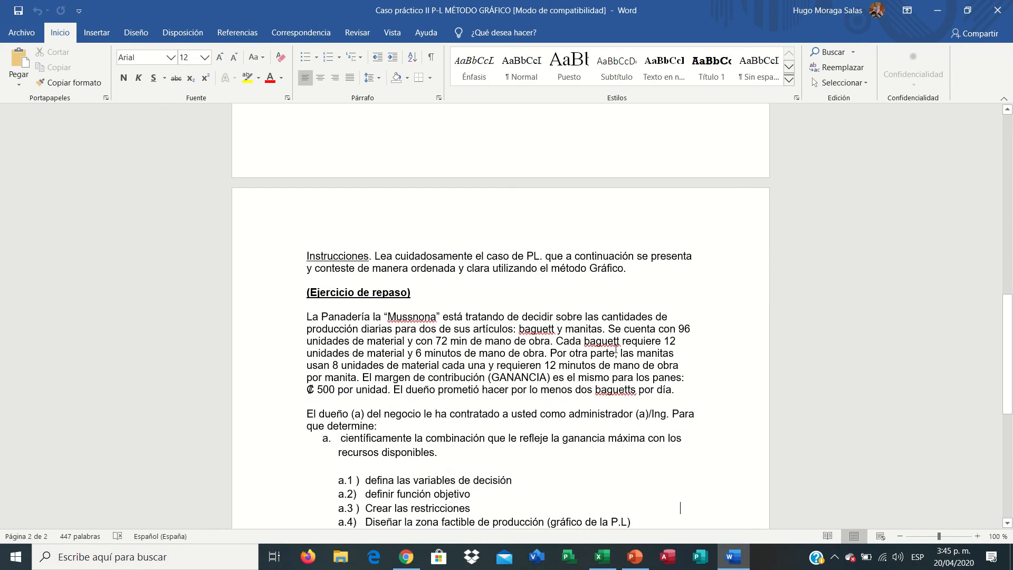
{"action": "scroll", "coordinate": [441, 210], "scroll_direction": "up", "scroll_amount": 10}
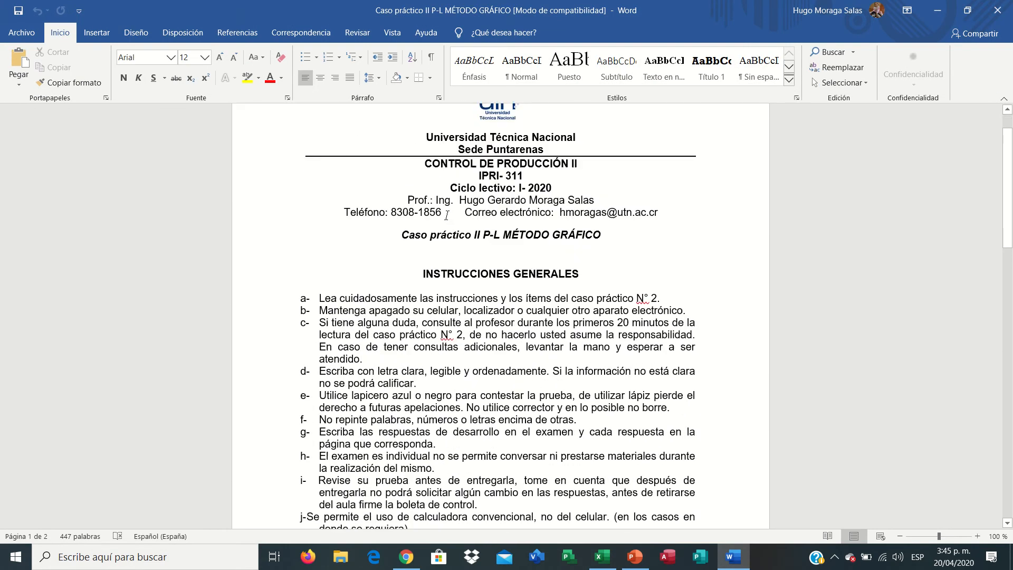
{"action": "scroll", "coordinate": [449, 216], "scroll_direction": "down", "scroll_amount": 2}
{"action": "scroll", "coordinate": [450, 216], "scroll_direction": "down", "scroll_amount": 10}
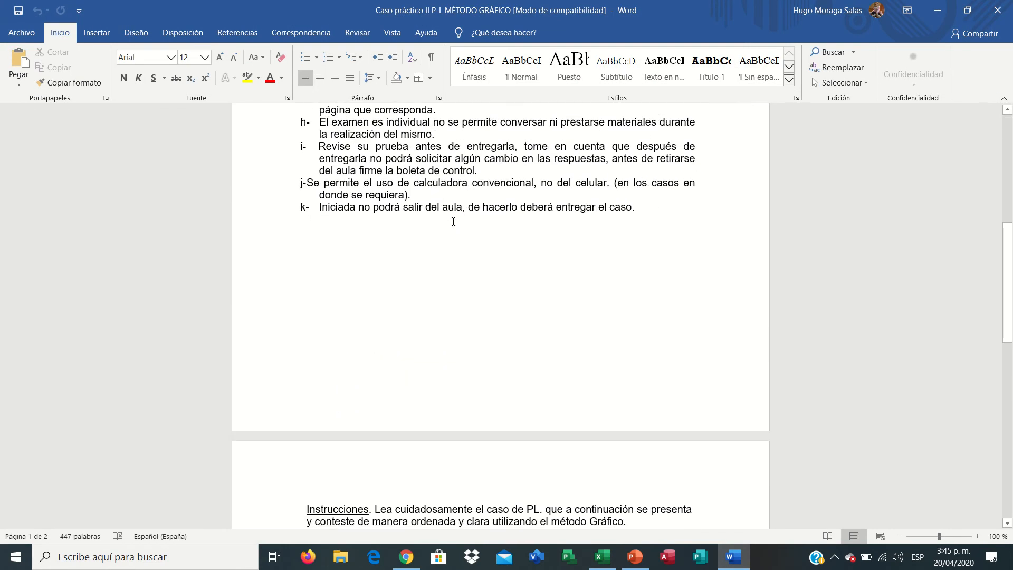
{"action": "scroll", "coordinate": [467, 258], "scroll_direction": "down", "scroll_amount": 6}
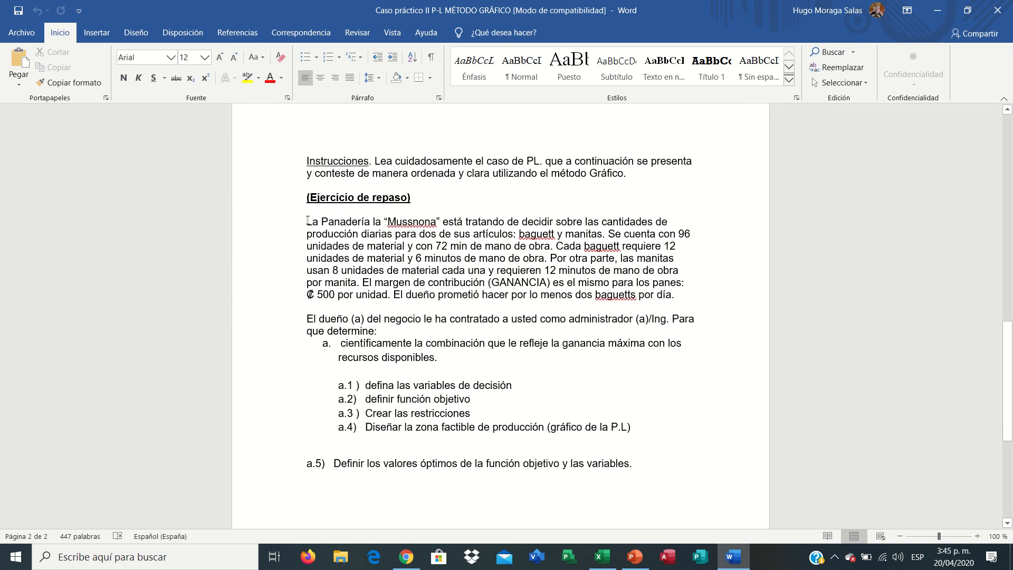
{"action": "left_click_drag", "start_coordinate": [308, 221], "coordinate": [693, 295]}
{"action": "key", "text": "ctrl+c"}
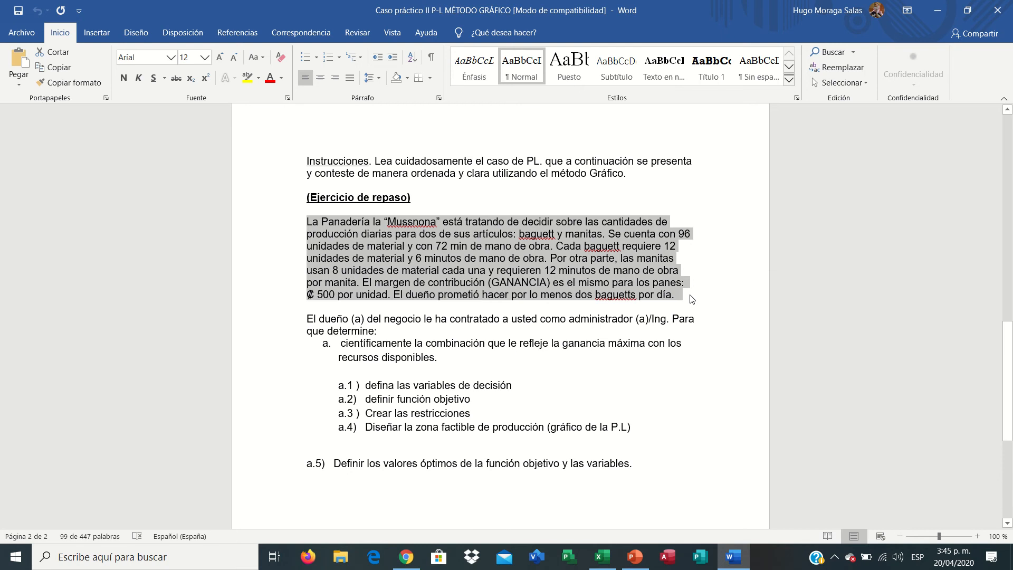
Step: Return to the Excel workbook and merge and center cells B3:G9 with wrapped text
{"action": "left_click", "coordinate": [602, 557]}
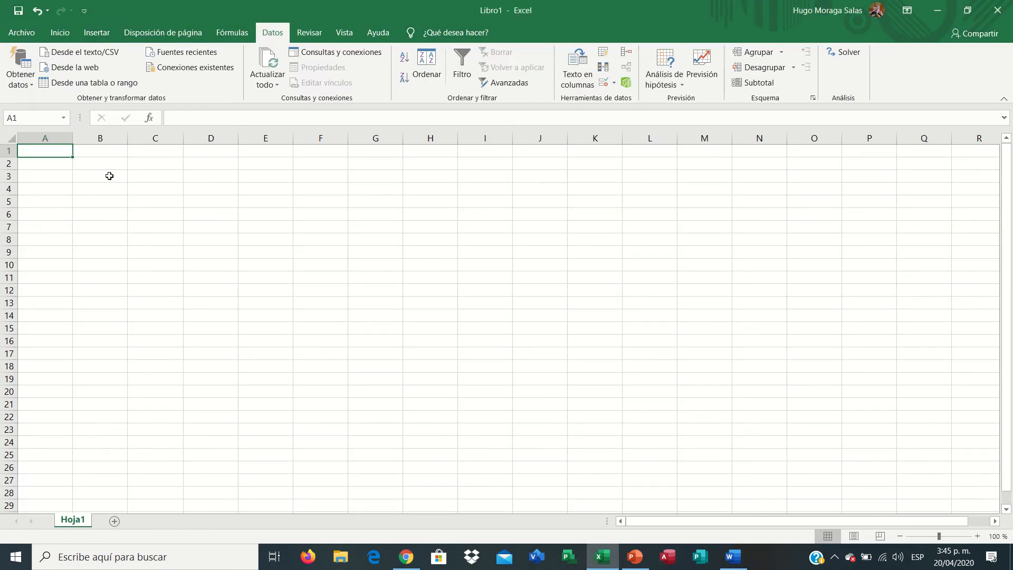
{"action": "left_click_drag", "start_coordinate": [108, 175], "coordinate": [377, 247]}
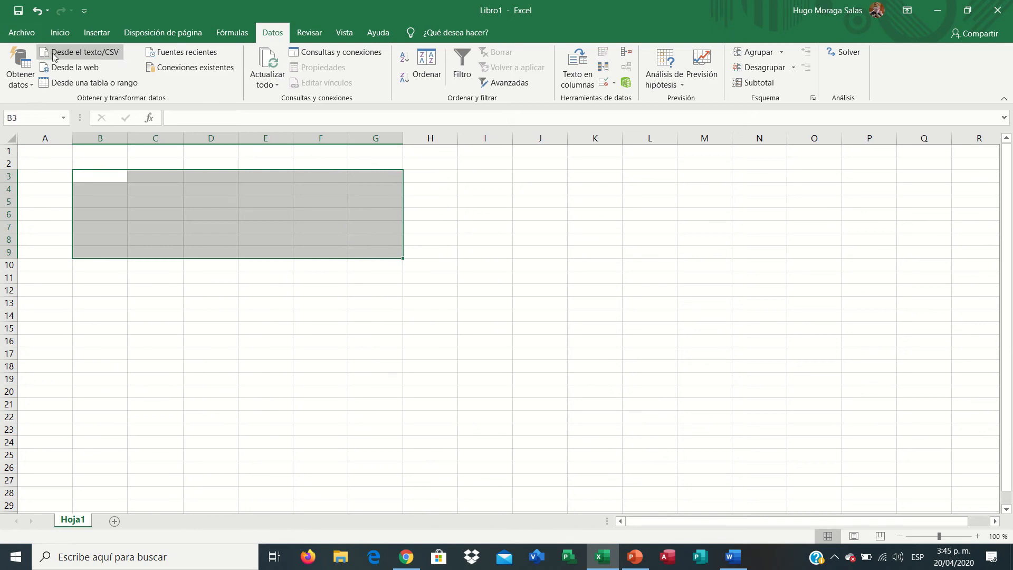
{"action": "left_click", "coordinate": [61, 33]}
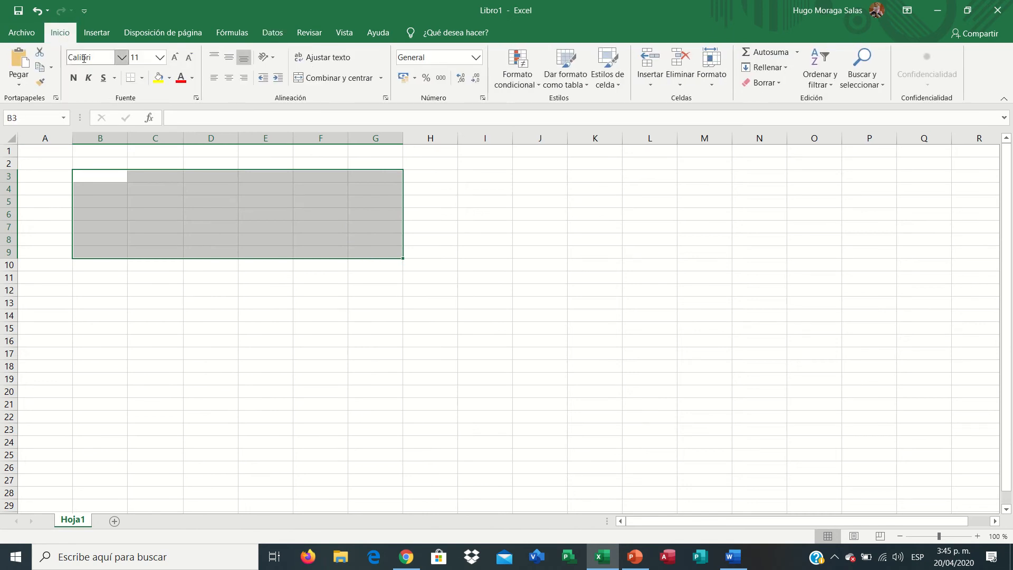
{"action": "left_click", "coordinate": [318, 77]}
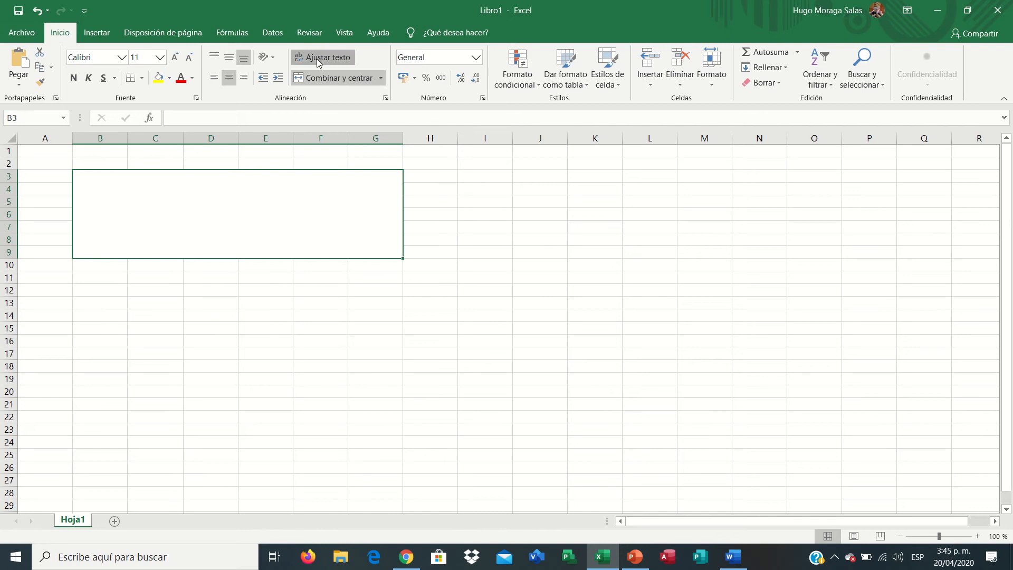
Step: Paste the copied bakery problem statement into the merged B3:G9 cell and left-align it
{"action": "left_click", "coordinate": [192, 118]}
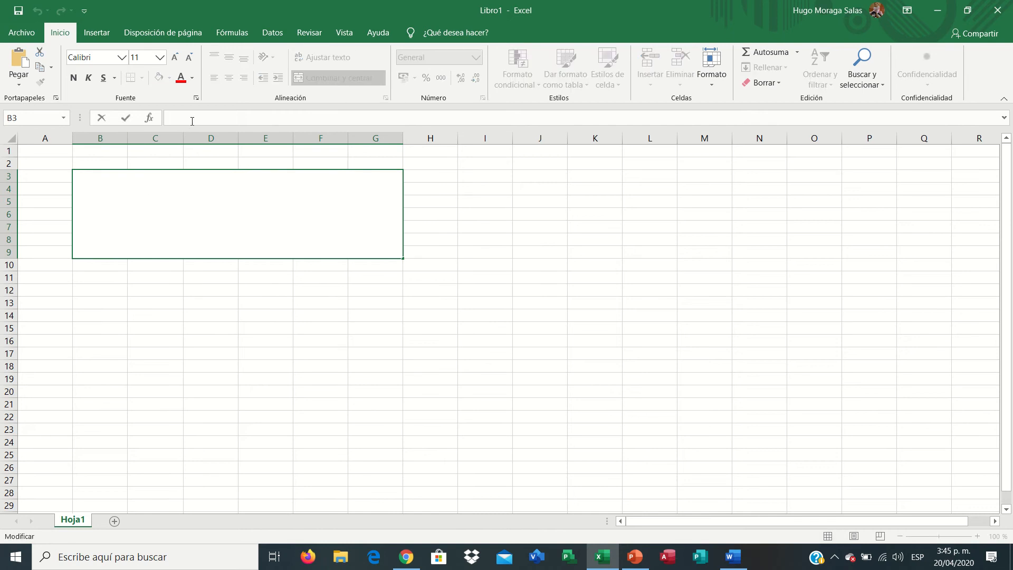
{"action": "key", "text": "ctrl+v"}
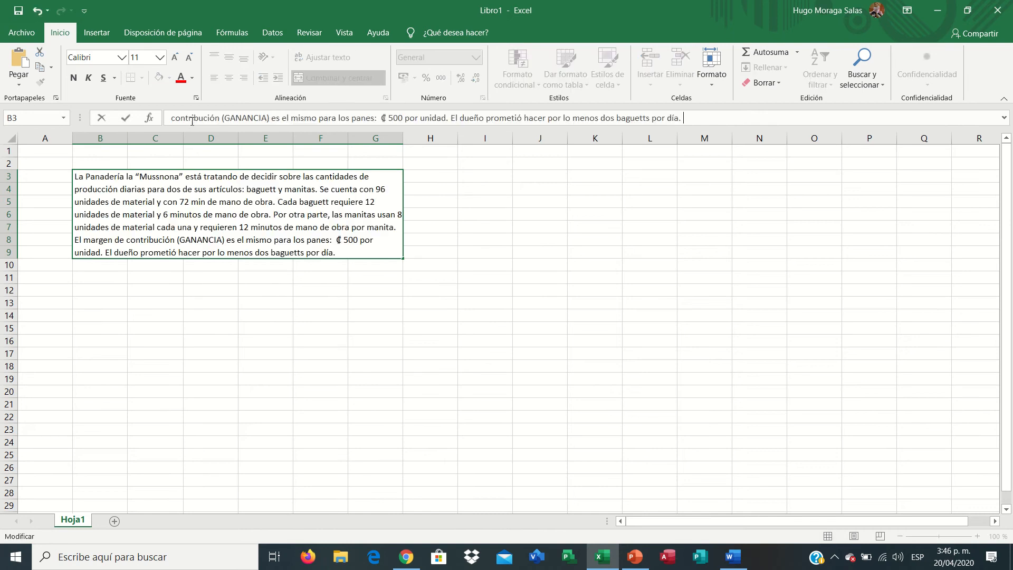
{"action": "left_click", "coordinate": [211, 347]}
{"action": "left_click", "coordinate": [219, 201]}
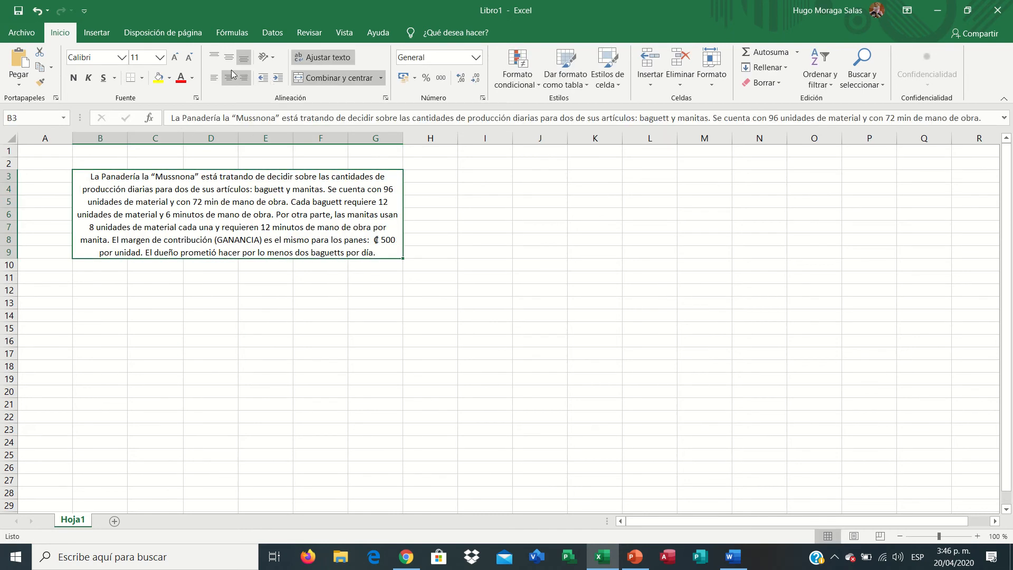
{"action": "left_click", "coordinate": [213, 77]}
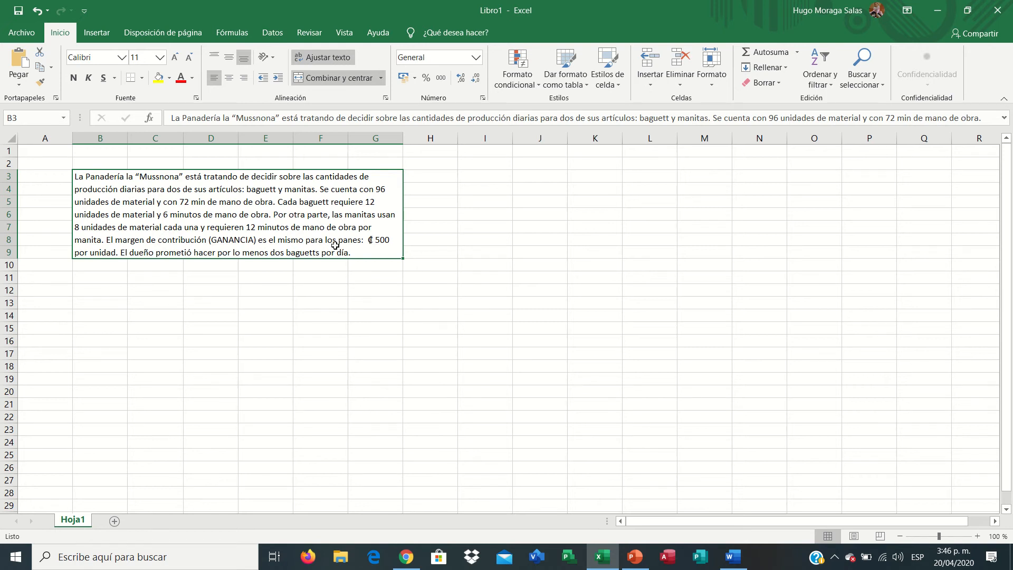
Step: Enter "Zmax=" in cell B12 and format the letter Z as bold, size 14
{"action": "left_click", "coordinate": [109, 291]}
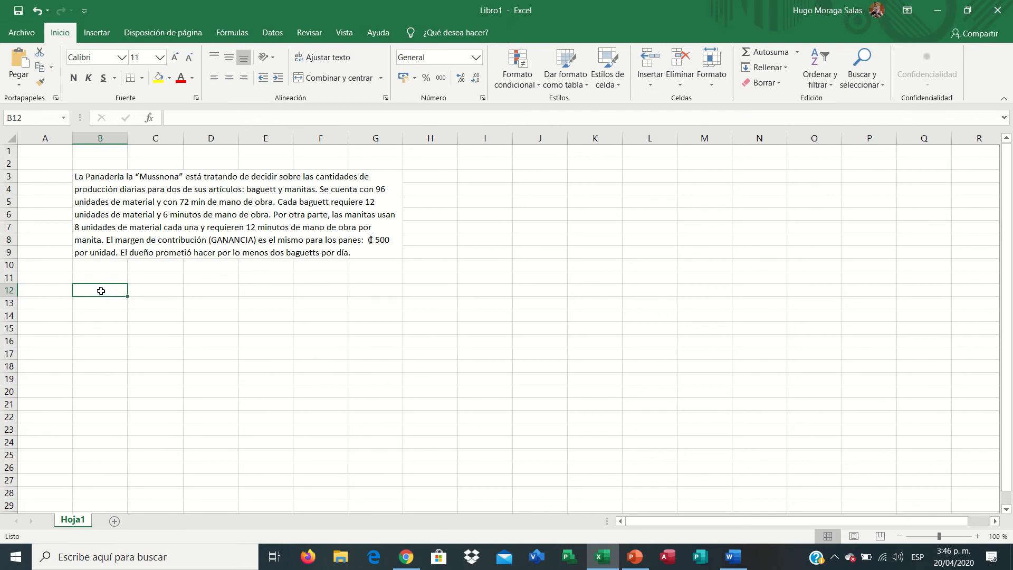
{"action": "type", "text": "z"}
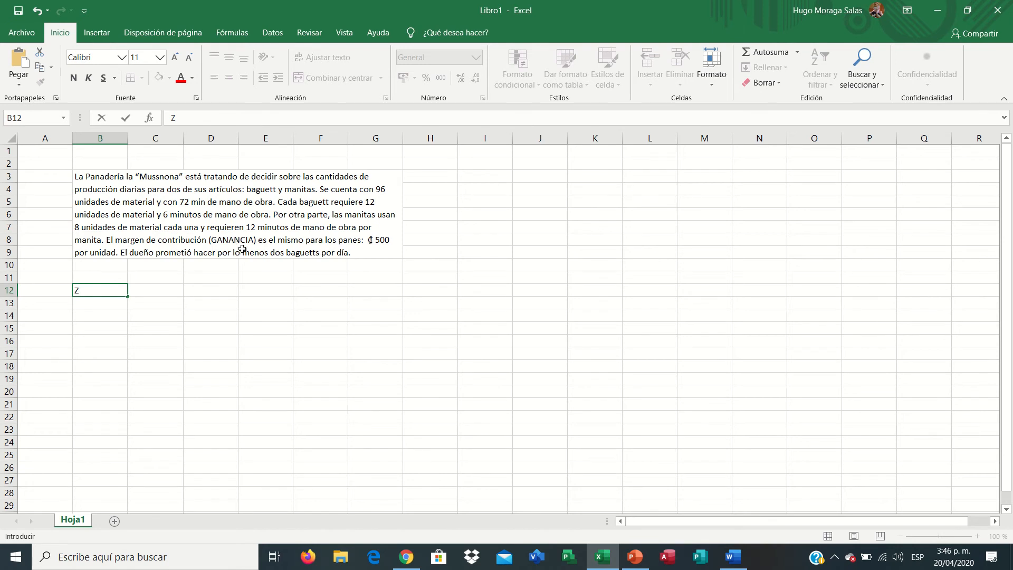
{"action": "double_click", "coordinate": [75, 290]}
{"action": "type", "text": "max="}
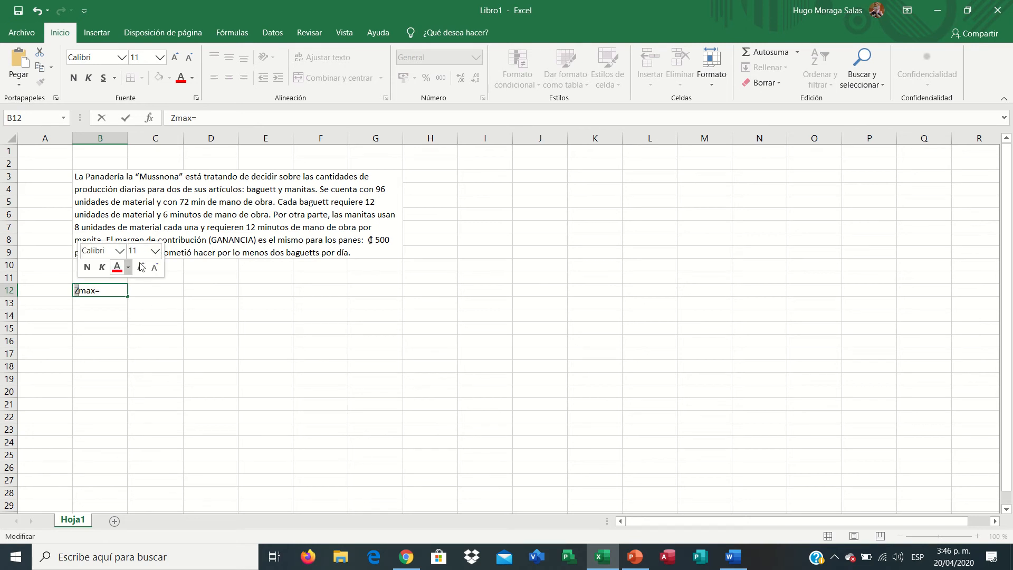
{"action": "left_click", "coordinate": [73, 78]}
{"action": "left_click", "coordinate": [160, 58]}
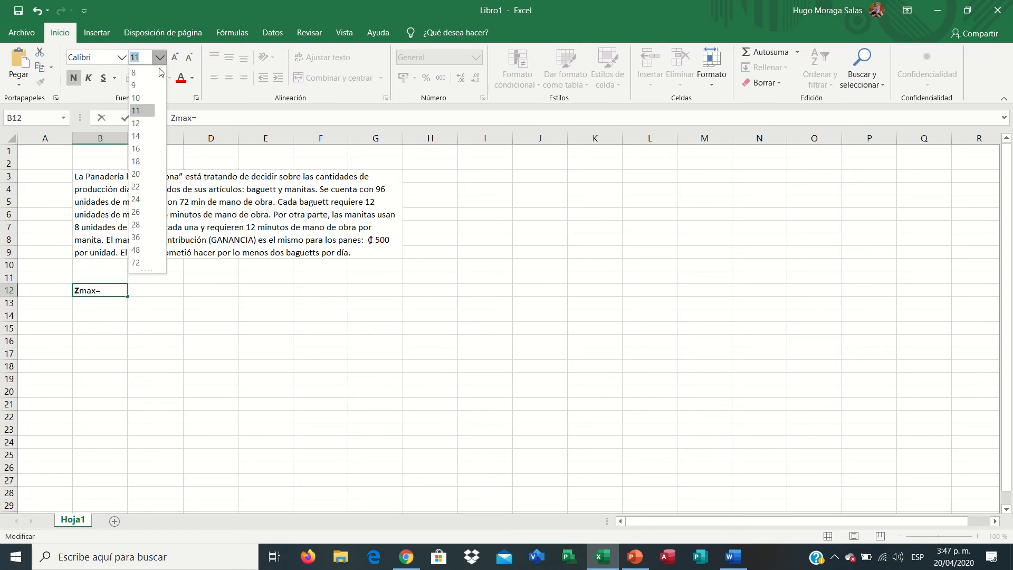
{"action": "left_click", "coordinate": [147, 136]}
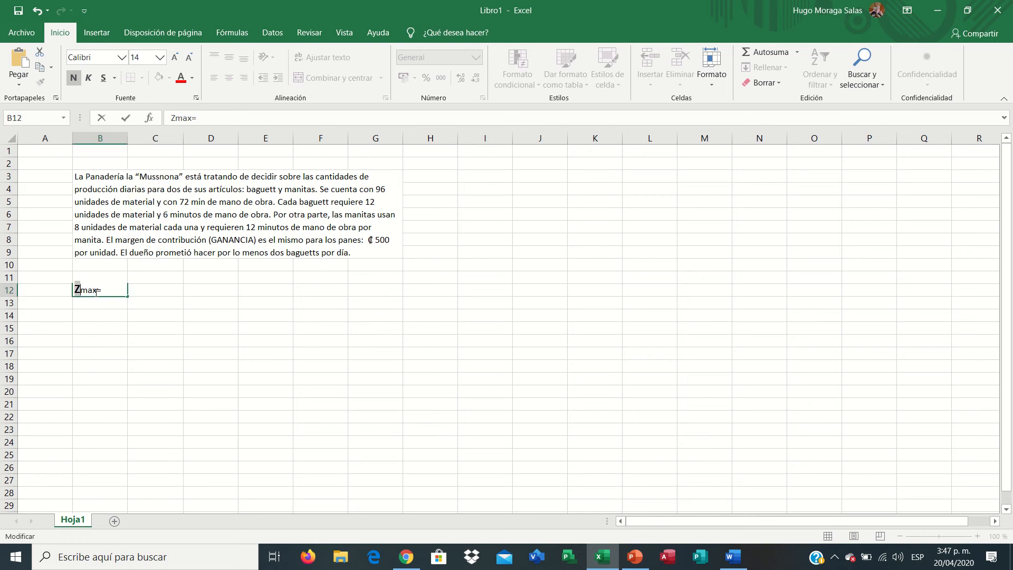
Step: Format "max" in the B12 label as a subscript and right-align the cell
{"action": "left_click_drag", "start_coordinate": [95, 291], "coordinate": [83, 292]}
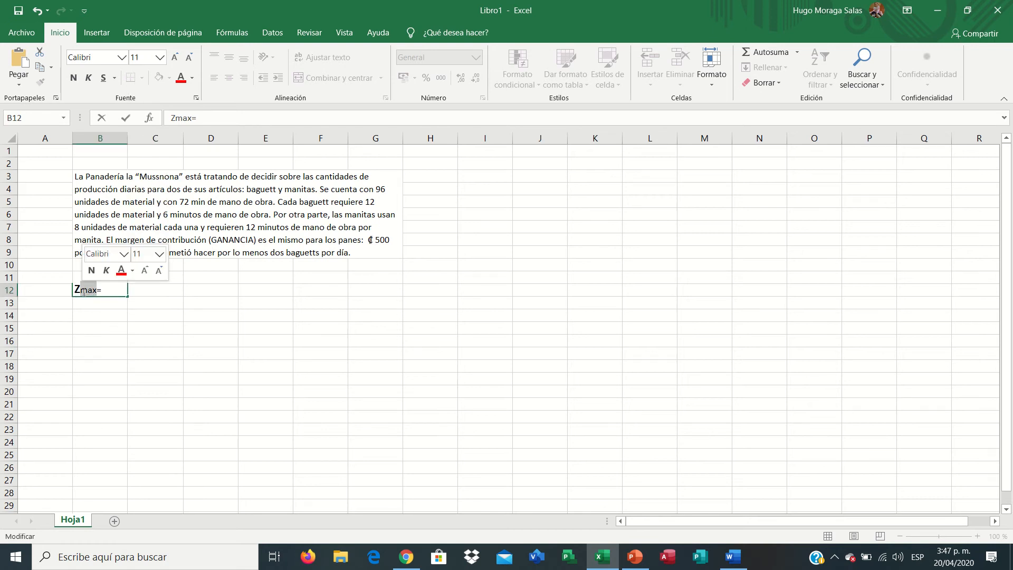
{"action": "right_click", "coordinate": [83, 291]}
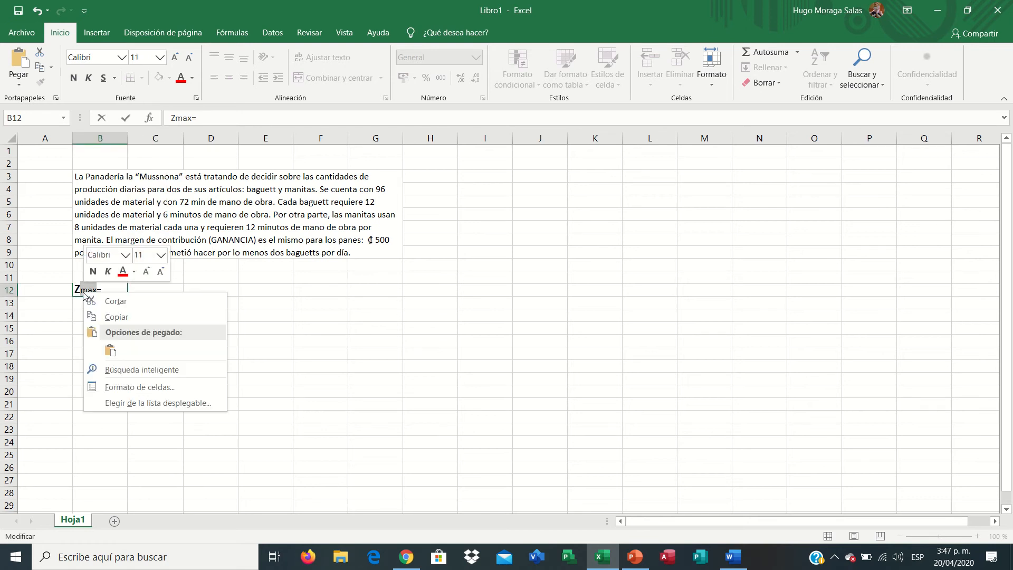
{"action": "left_click", "coordinate": [125, 390]}
{"action": "left_click", "coordinate": [28, 410]}
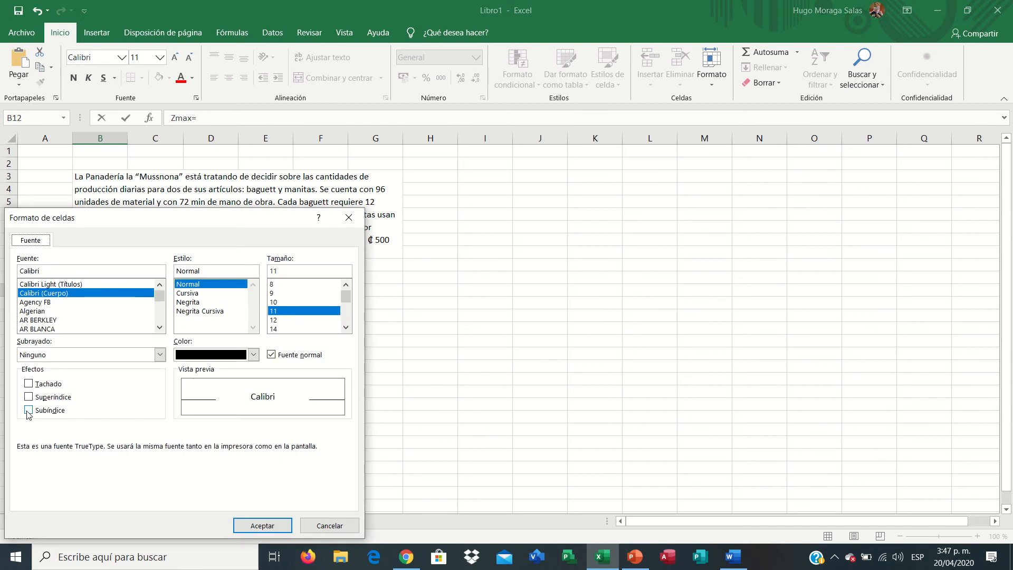
{"action": "left_click", "coordinate": [259, 526]}
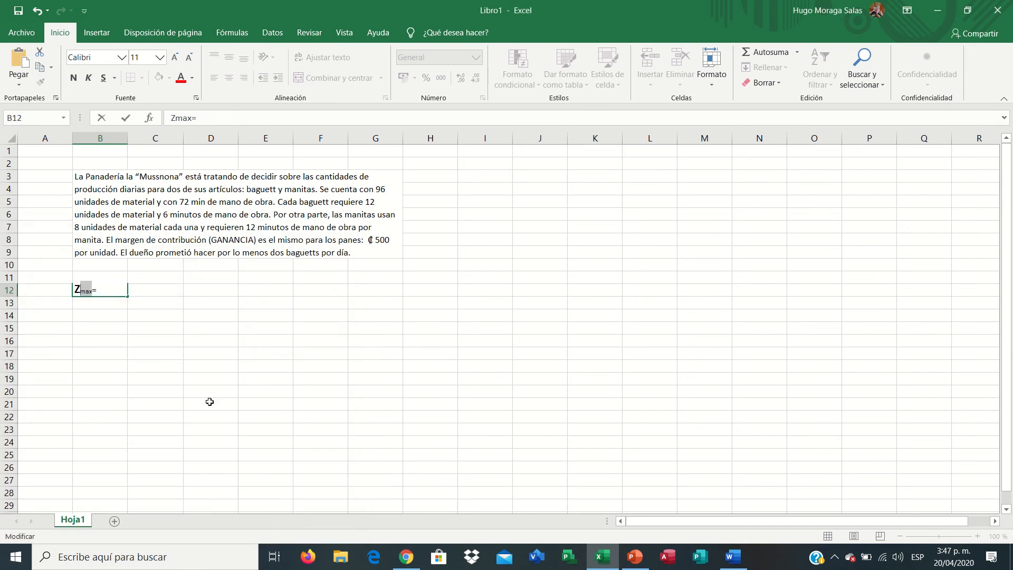
{"action": "left_click", "coordinate": [115, 322]}
{"action": "left_click", "coordinate": [104, 291]}
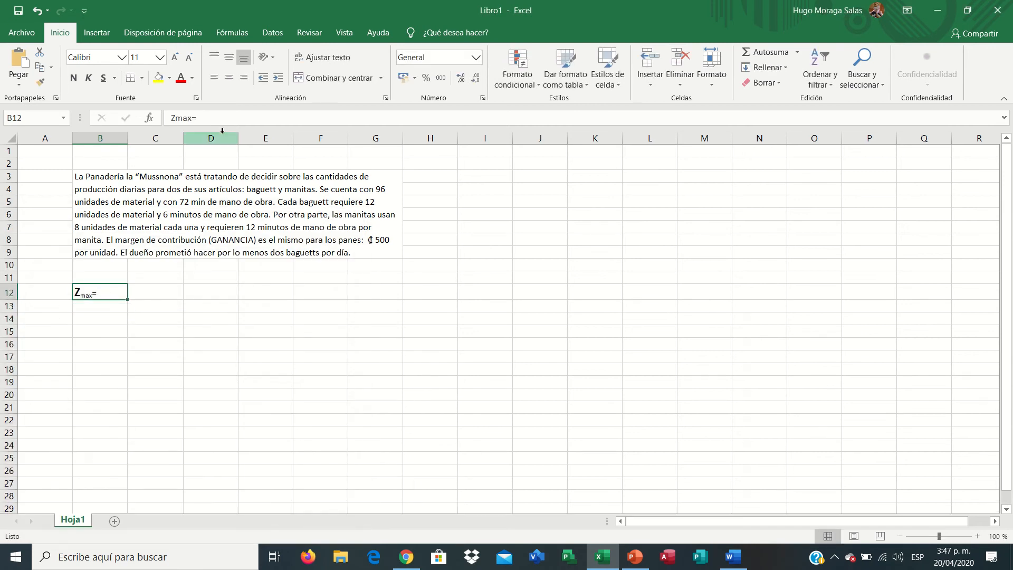
{"action": "left_click", "coordinate": [244, 78]}
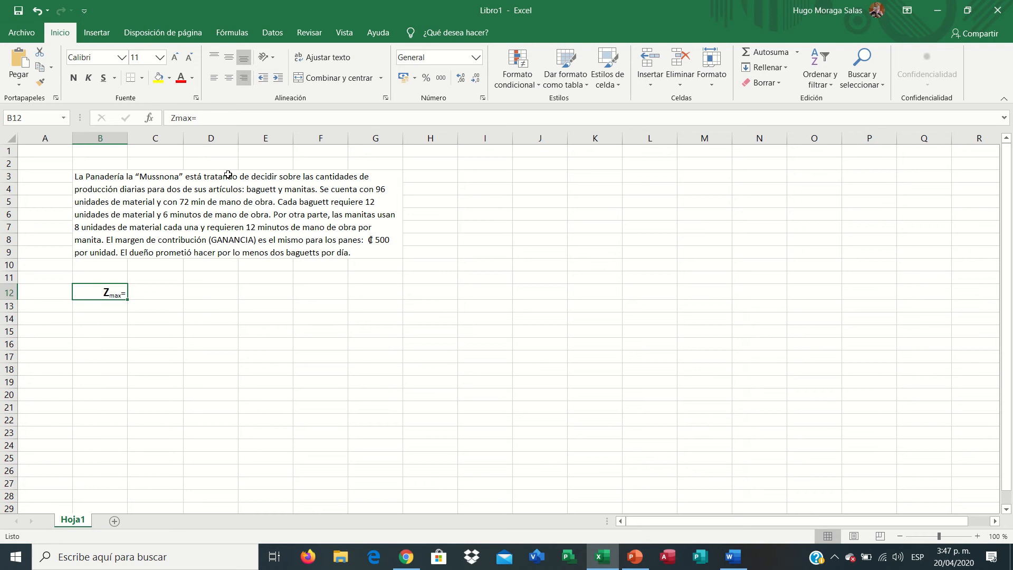
Step: Enter the heading "Varibles de Decisión" in cell B14
{"action": "left_click", "coordinate": [147, 296]}
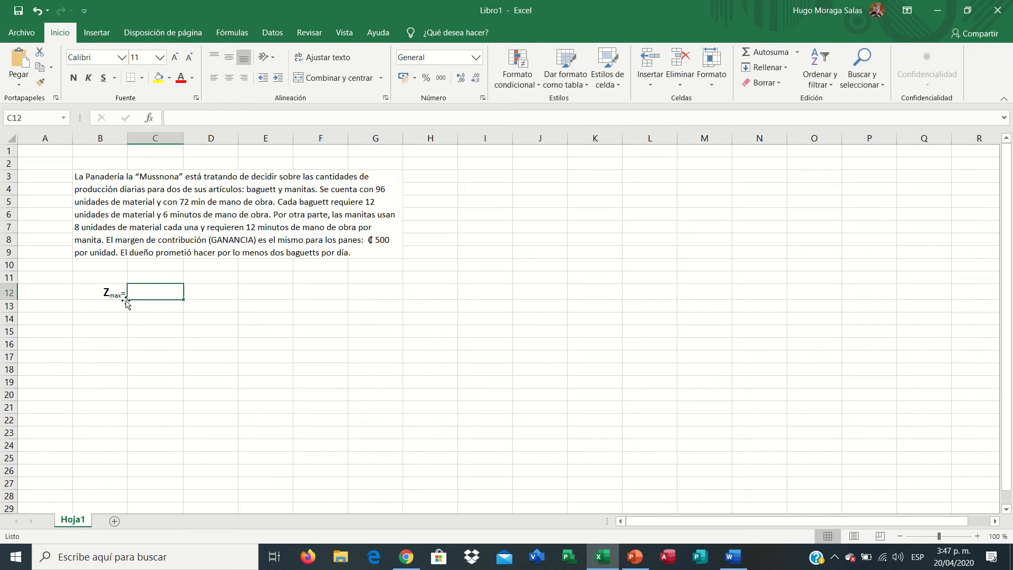
{"action": "left_click", "coordinate": [106, 320]}
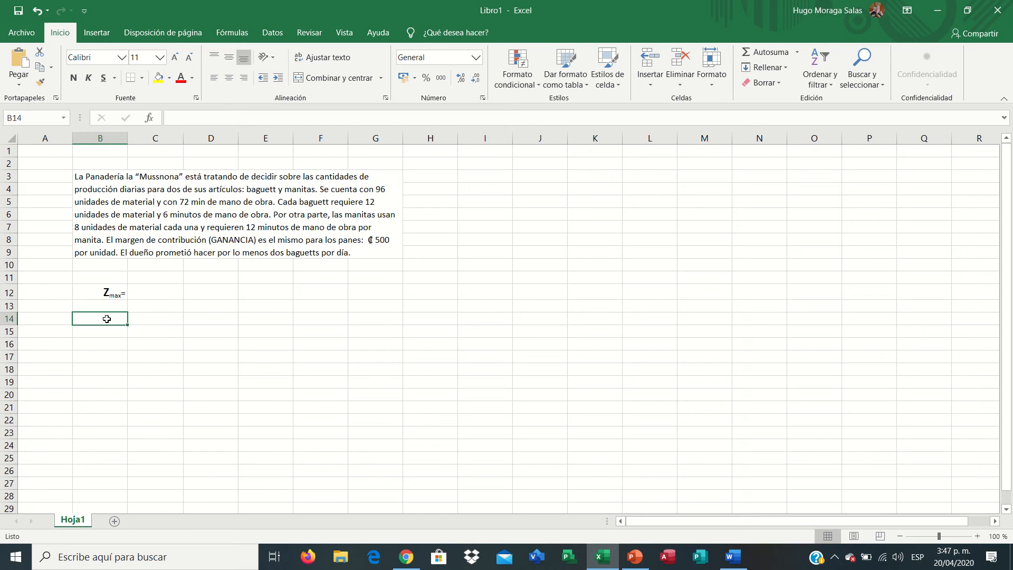
{"action": "type", "text": "Vari"}
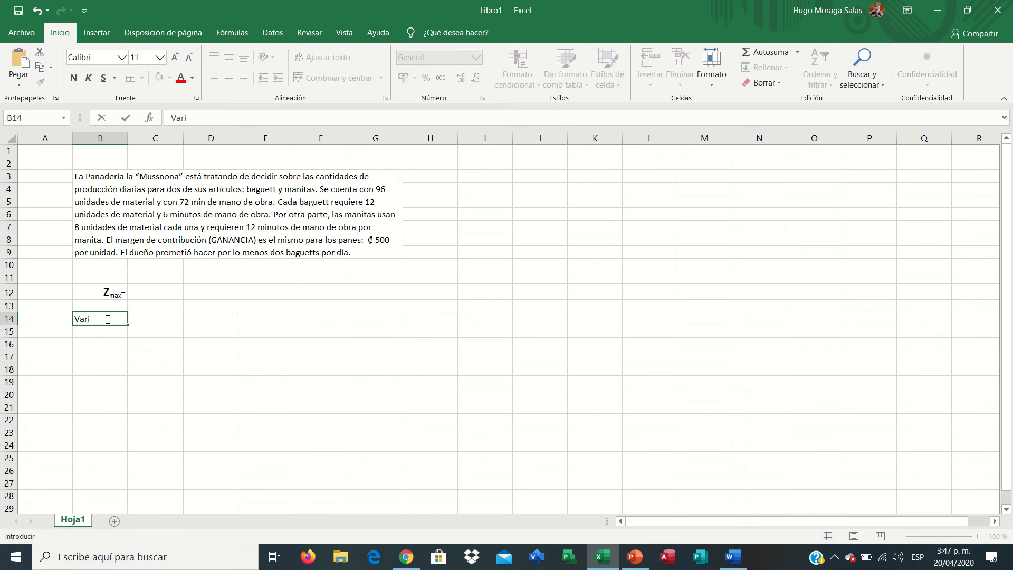
{"action": "type", "text": "blesd de"}
{"action": "key", "text": "BackSpace"}
{"action": "type", "text": "de Decisión"}
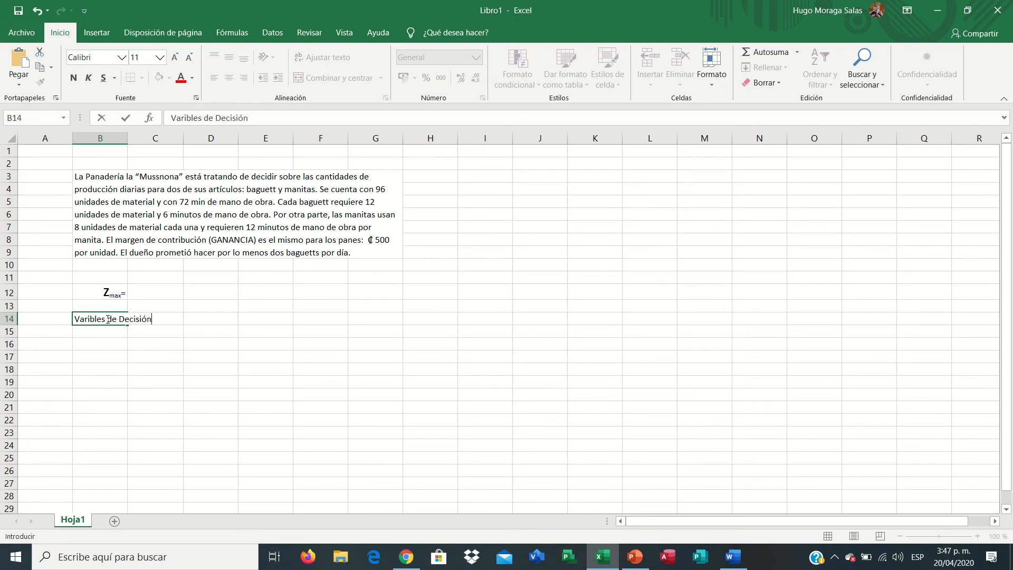
{"action": "key", "text": "Return"}
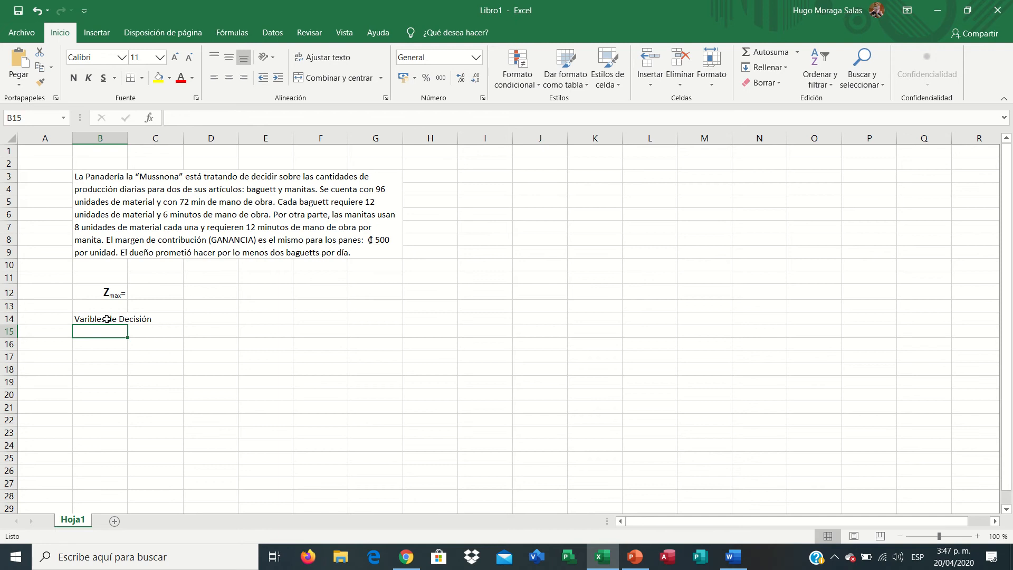
Step: Merge and center the heading across B14:C14 with wrapped text and middle vertical alignment
{"action": "left_click_drag", "start_coordinate": [108, 320], "coordinate": [138, 320]}
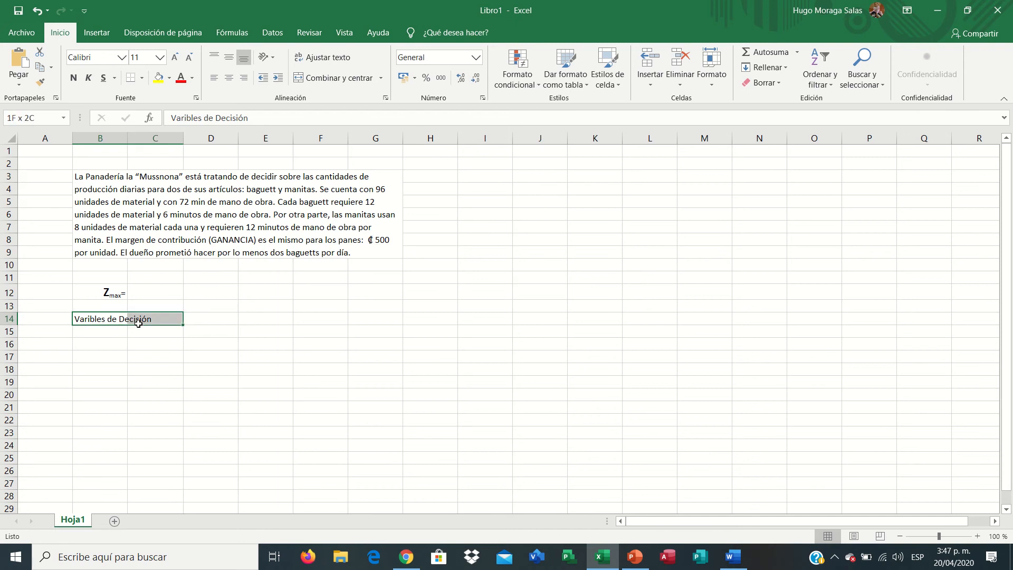
{"action": "left_click", "coordinate": [228, 78]}
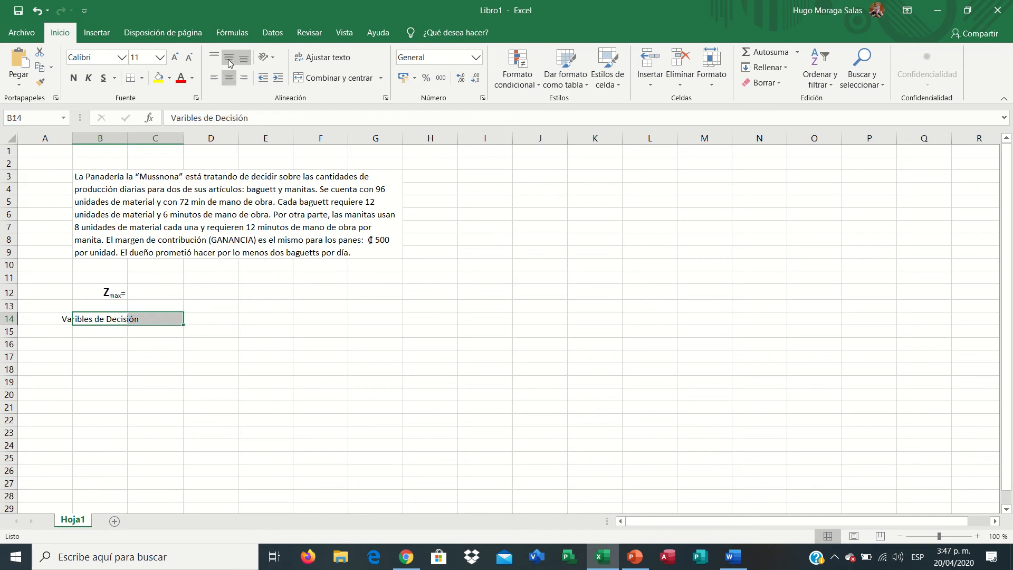
{"action": "left_click", "coordinate": [323, 58]}
{"action": "left_click", "coordinate": [336, 79]}
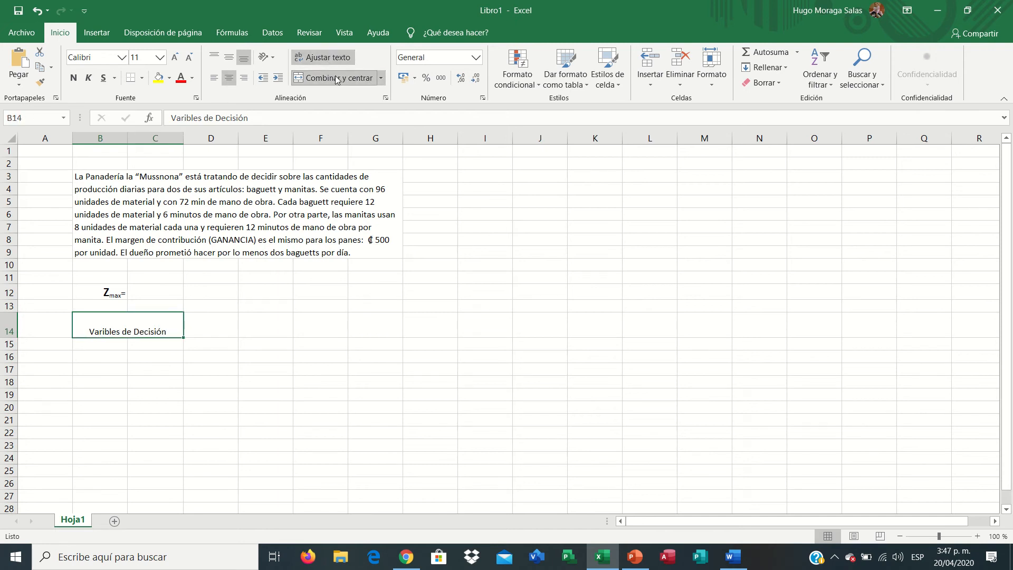
{"action": "left_click", "coordinate": [232, 59]}
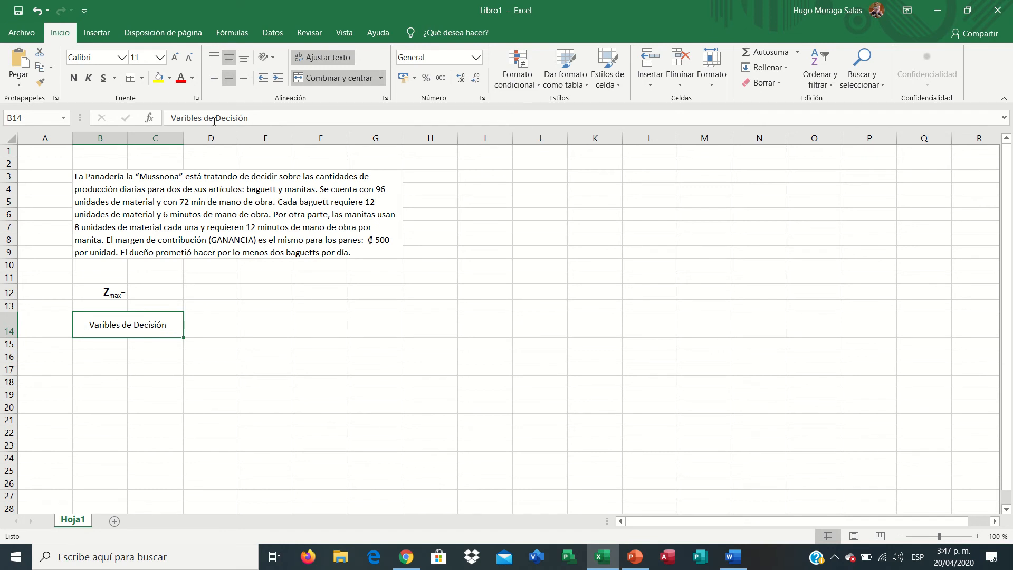
Step: Format the B14 heading with font size 14, a light blue fill and all borders
{"action": "left_click", "coordinate": [159, 57]}
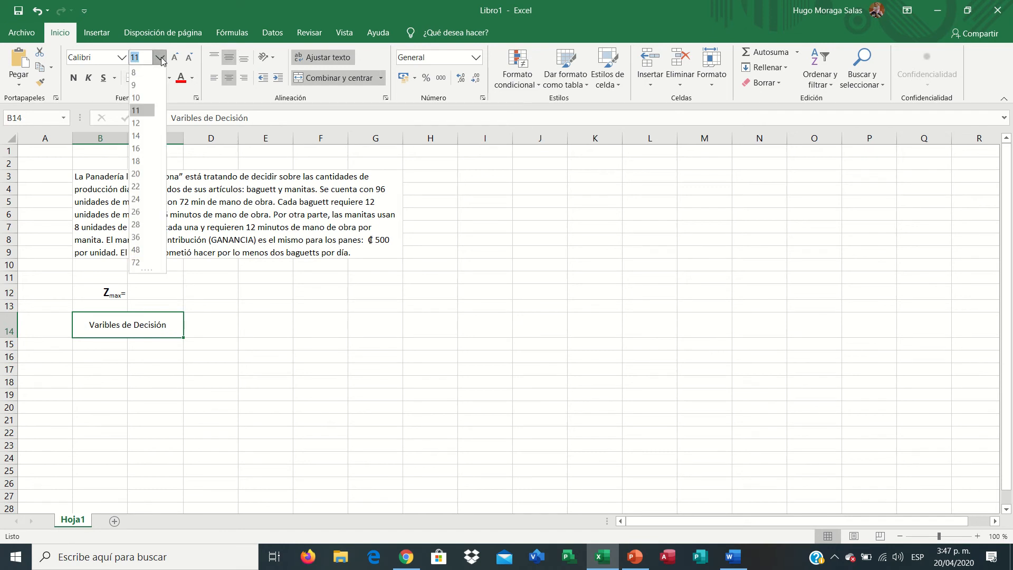
{"action": "left_click", "coordinate": [138, 136]}
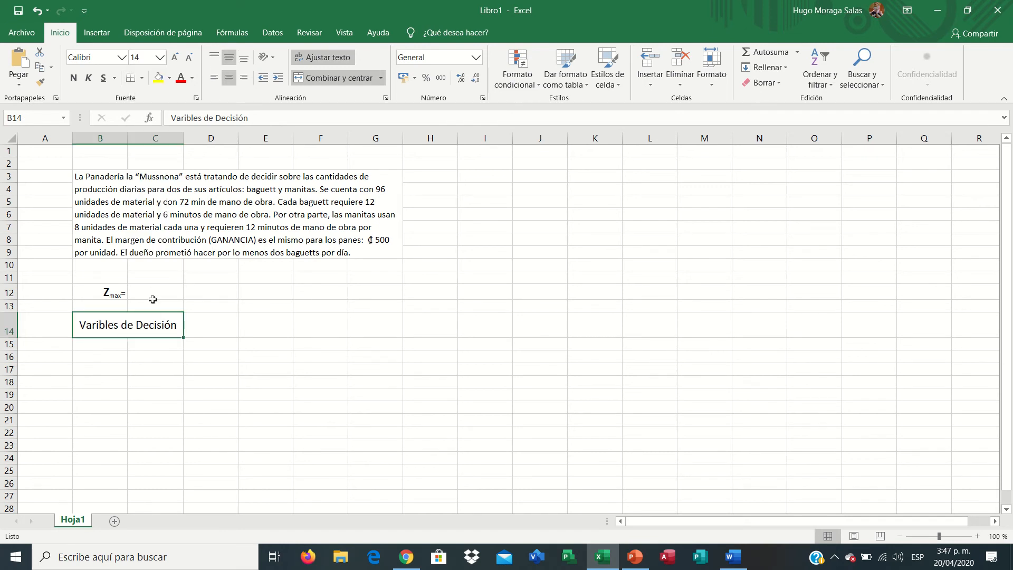
{"action": "left_click", "coordinate": [169, 78]}
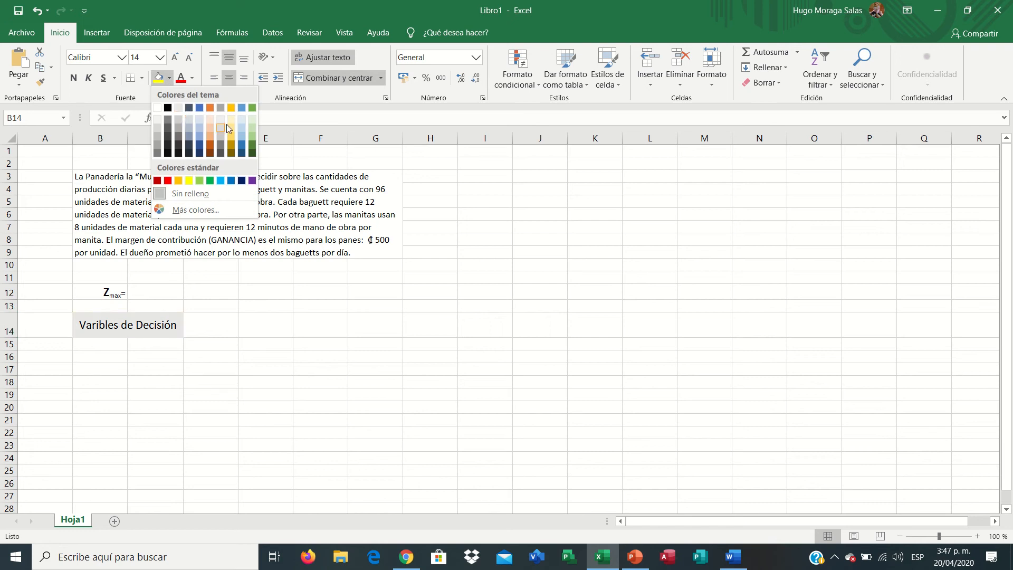
{"action": "left_click", "coordinate": [242, 118]}
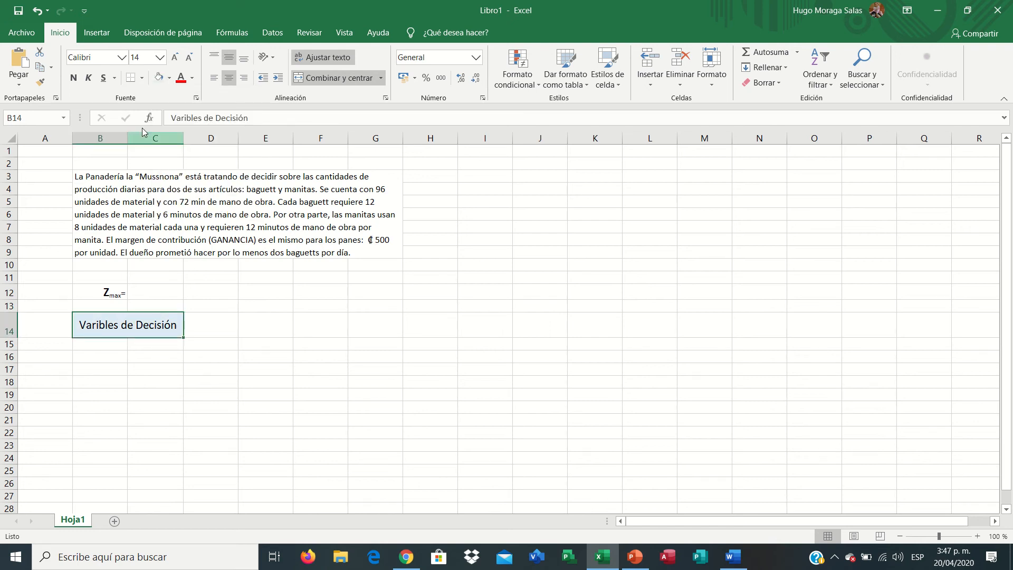
{"action": "left_click", "coordinate": [142, 79]}
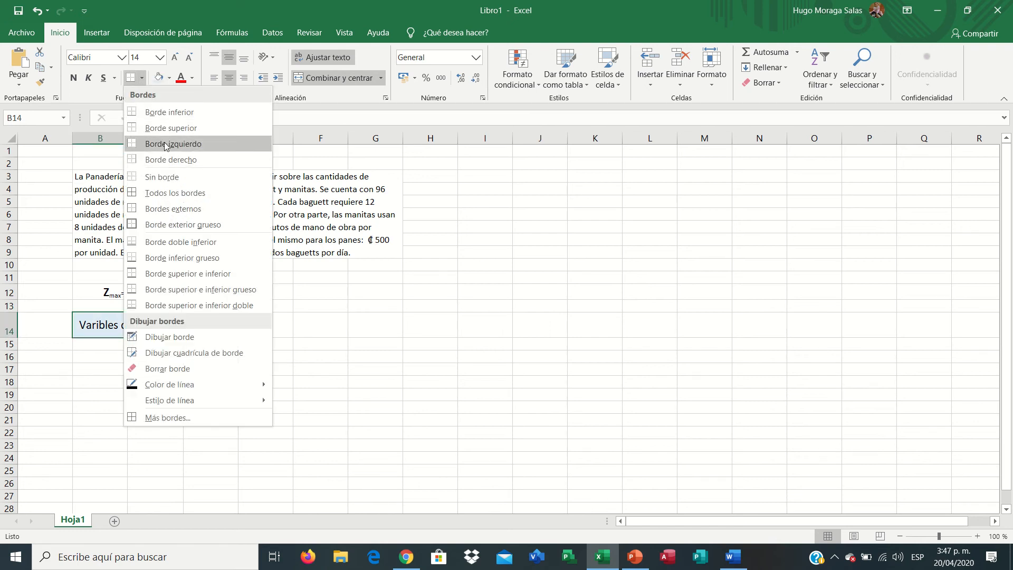
{"action": "left_click", "coordinate": [177, 192]}
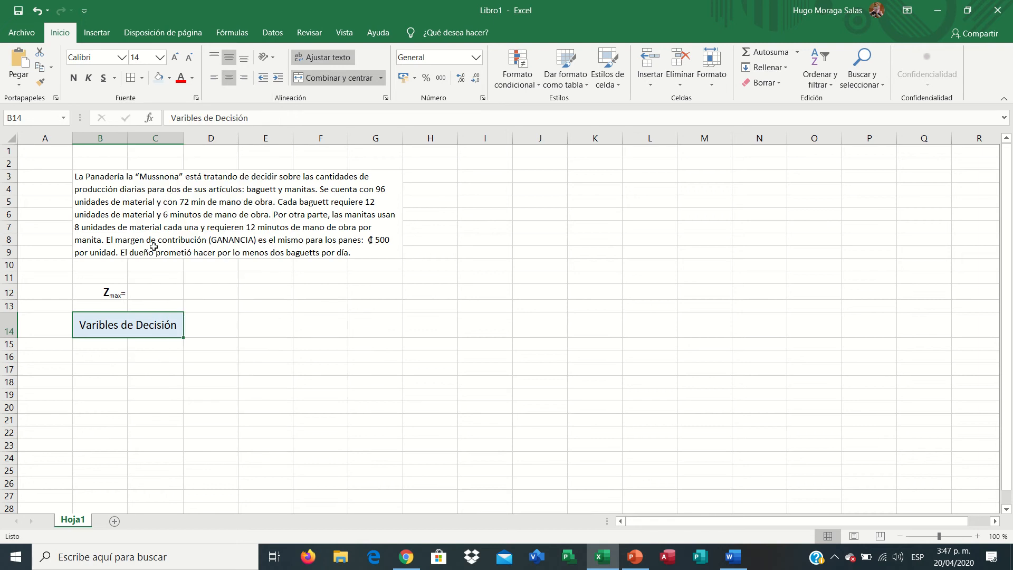
Step: Enter the product names "Baguette" in B15 and "Manitas" in B16
{"action": "left_click", "coordinate": [108, 349]}
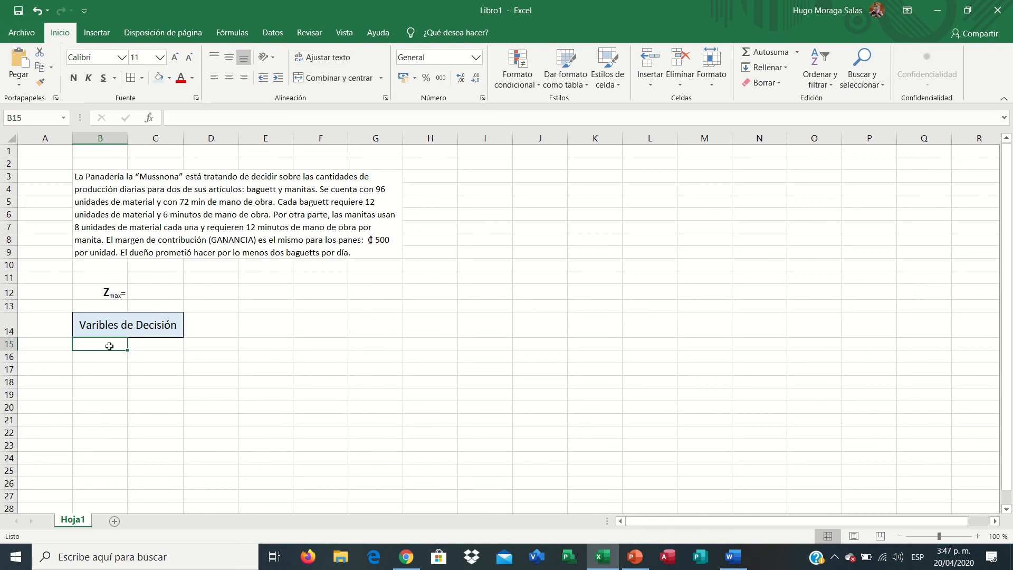
{"action": "type", "text": "Baguette"}
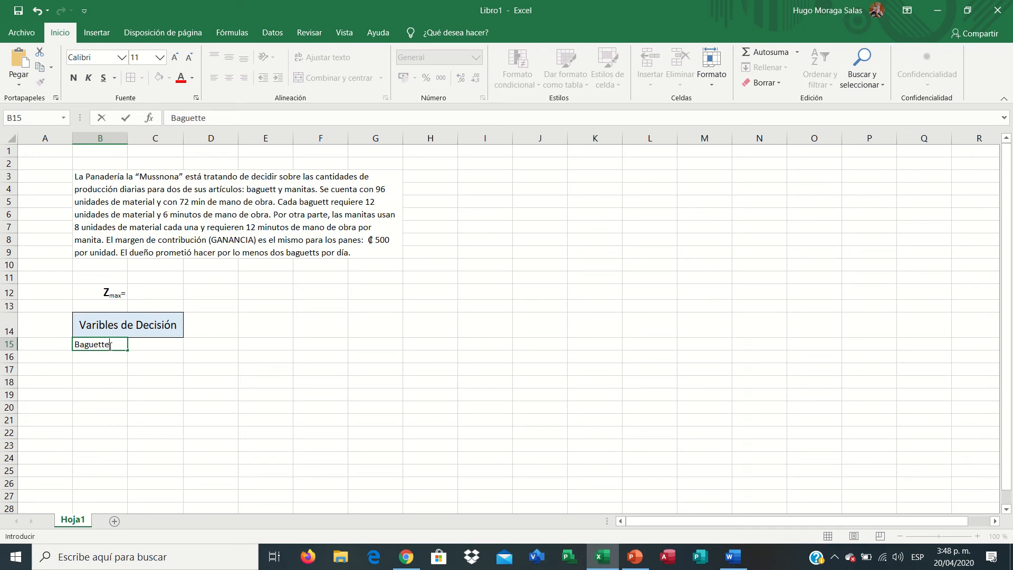
{"action": "key", "text": "Return"}
{"action": "type", "text": "Ma"}
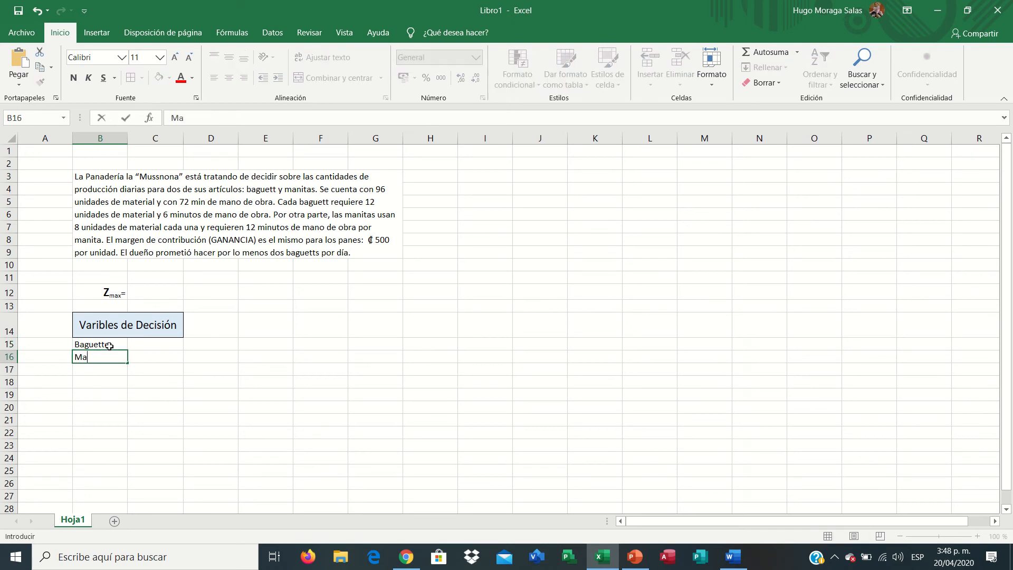
{"action": "type", "text": "nitas"}
Step: Enter the variable names "x" in C15 for Baguette and "y" in C16 for Manitas
{"action": "left_click", "coordinate": [168, 344]}
{"action": "type", "text": "x"}
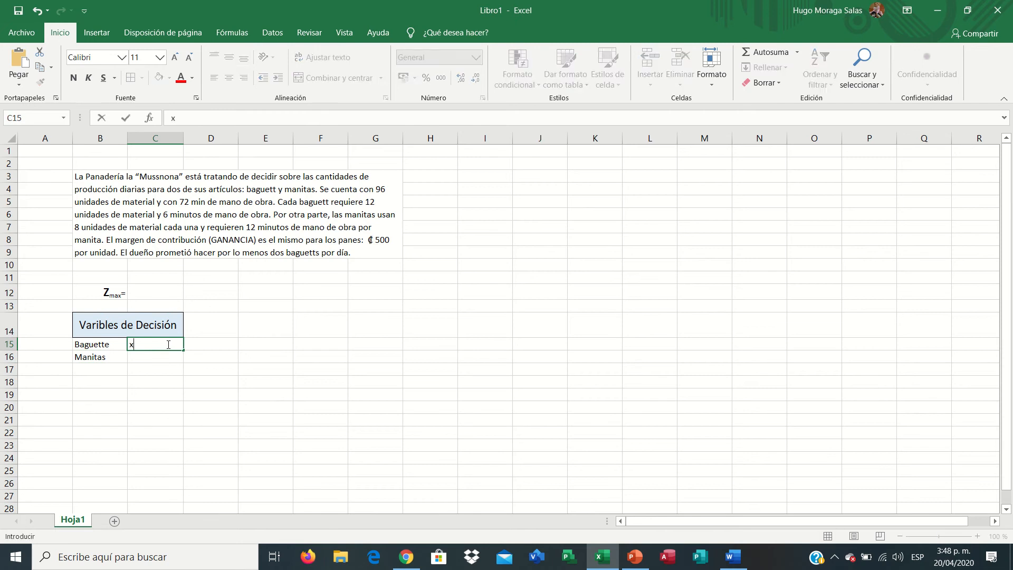
{"action": "key", "text": "Return"}
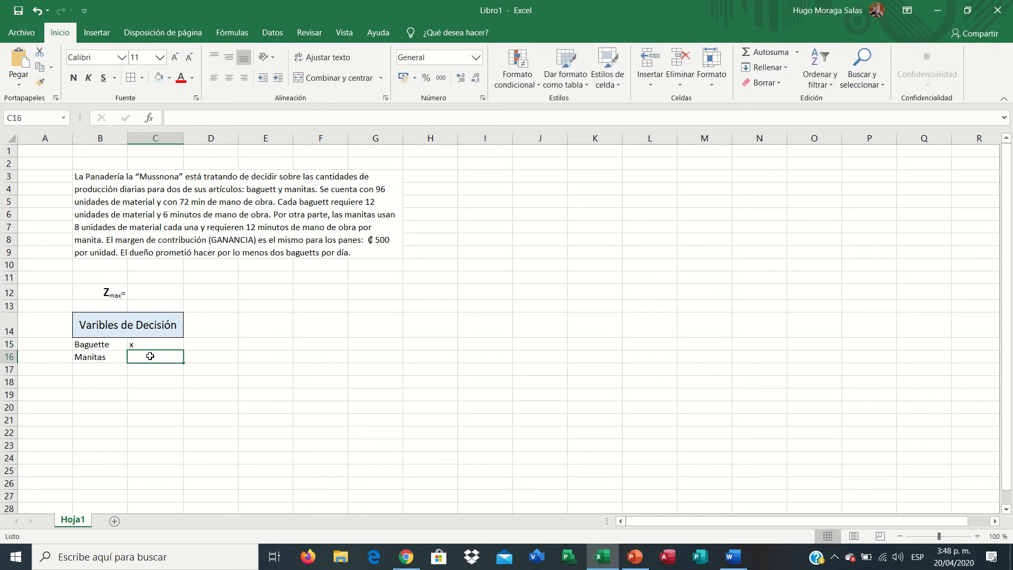
{"action": "type", "text": "y"}
{"action": "key", "text": "Return"}
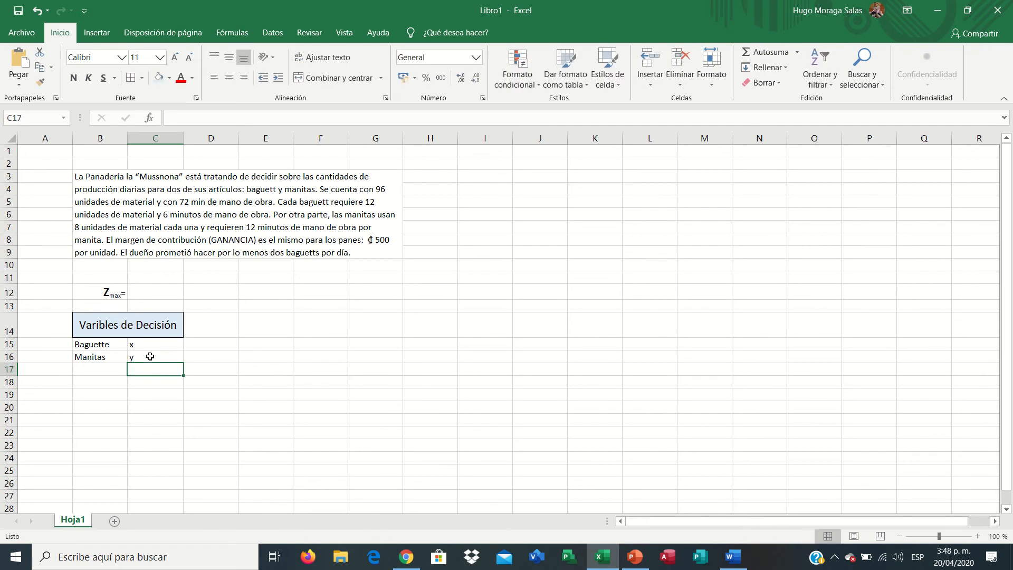
{"action": "left_click", "coordinate": [542, 229]}
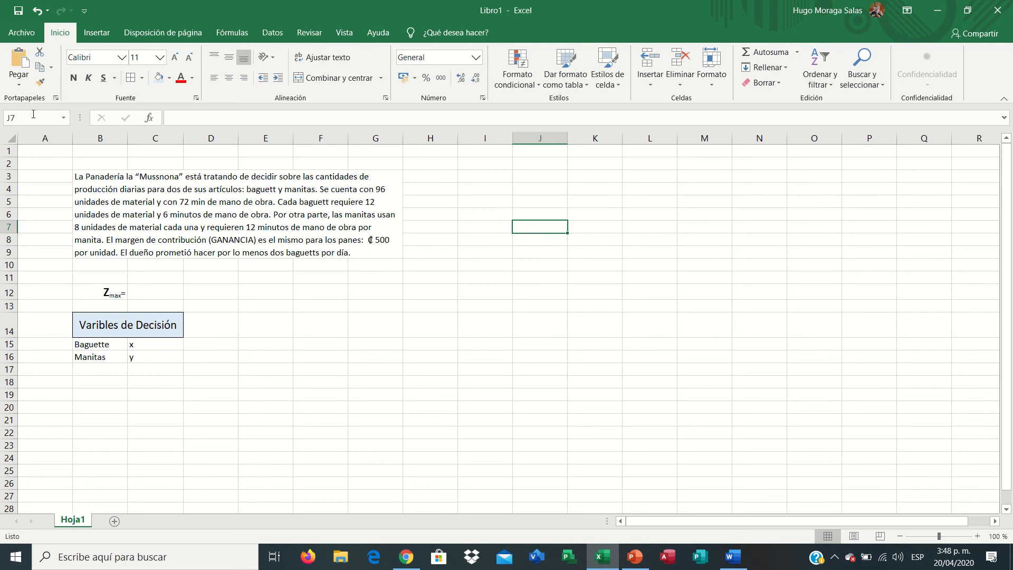
Step: Change the variable labels in C15 and C16 to "x=" and "y="
{"action": "left_click", "coordinate": [144, 346]}
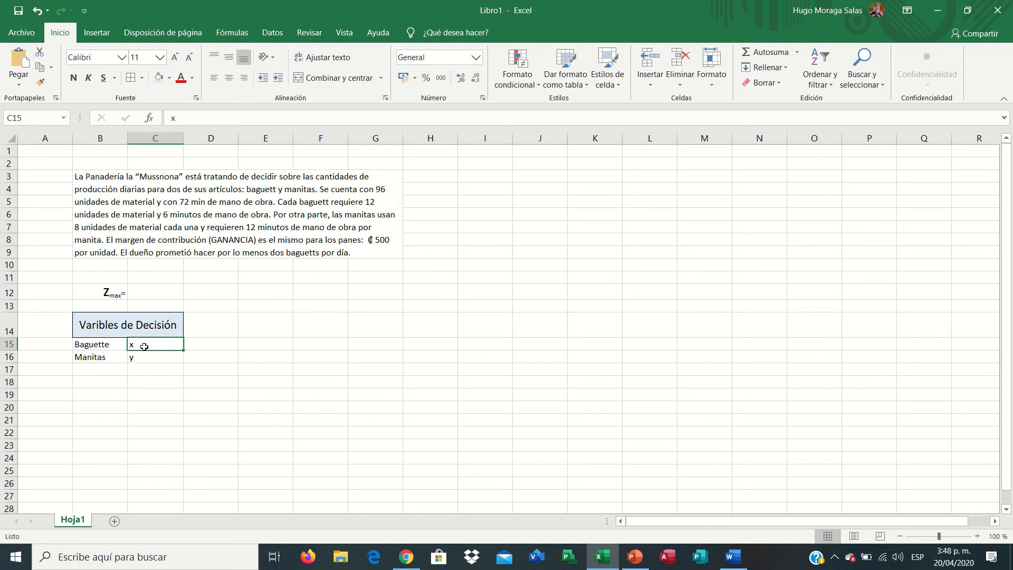
{"action": "left_click", "coordinate": [190, 118]}
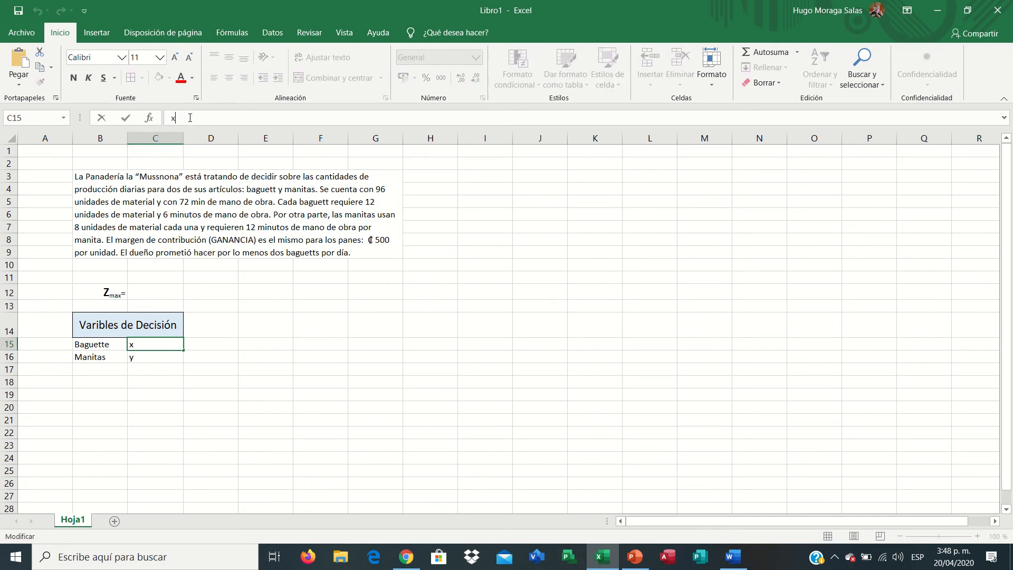
{"action": "type", "text": "="}
{"action": "double_click", "coordinate": [145, 358]}
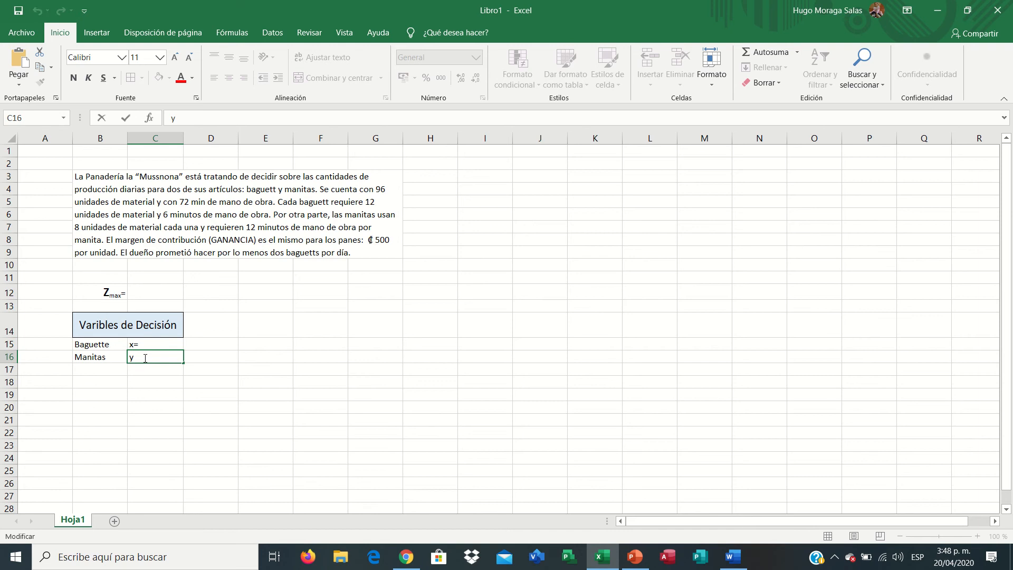
{"action": "key", "text": "Return"}
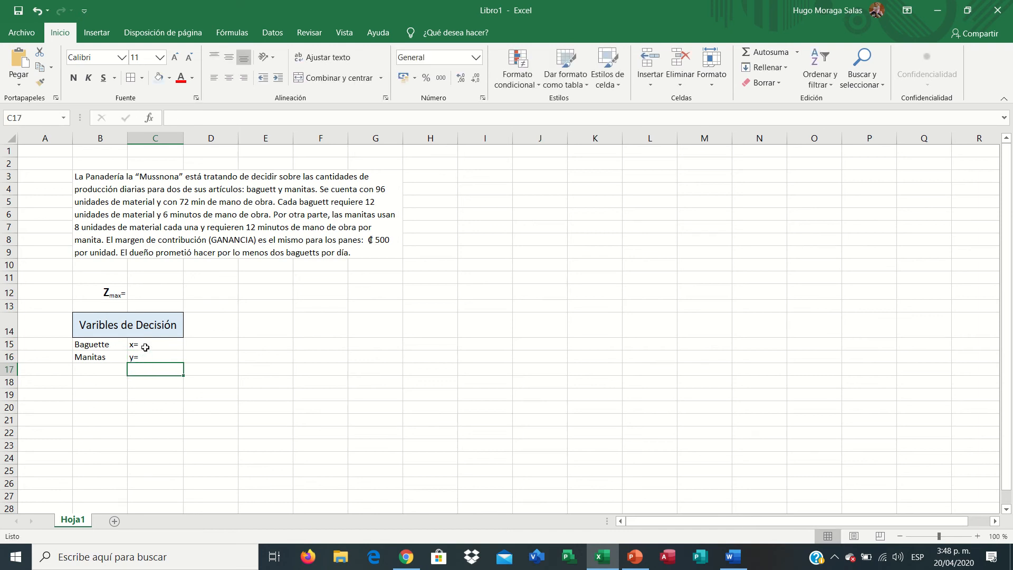
Step: Right-align the variable labels in C15:C16 and center them vertically
{"action": "left_click_drag", "start_coordinate": [145, 347], "coordinate": [143, 359]}
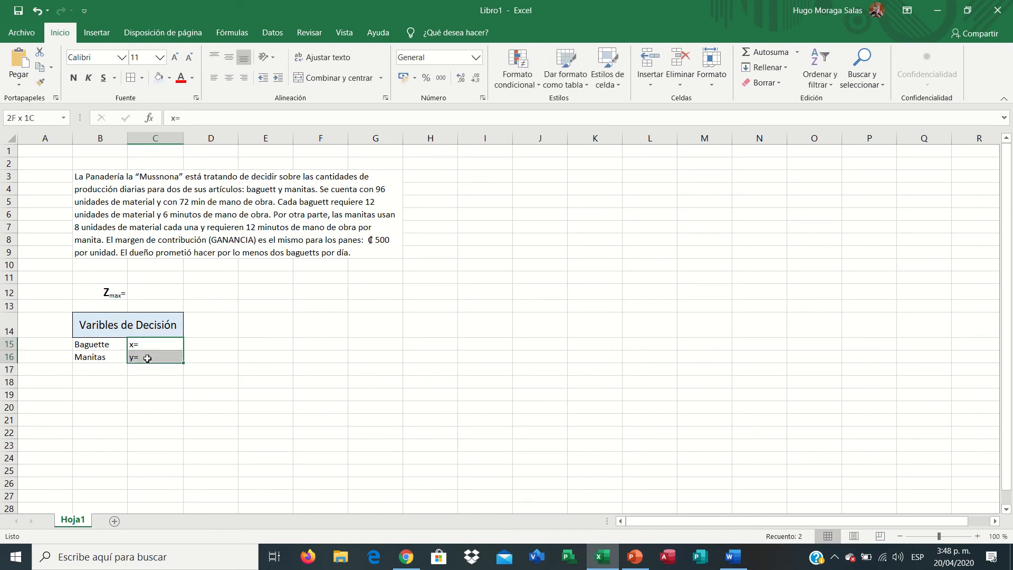
{"action": "left_click", "coordinate": [229, 59]}
{"action": "left_click", "coordinate": [241, 79]}
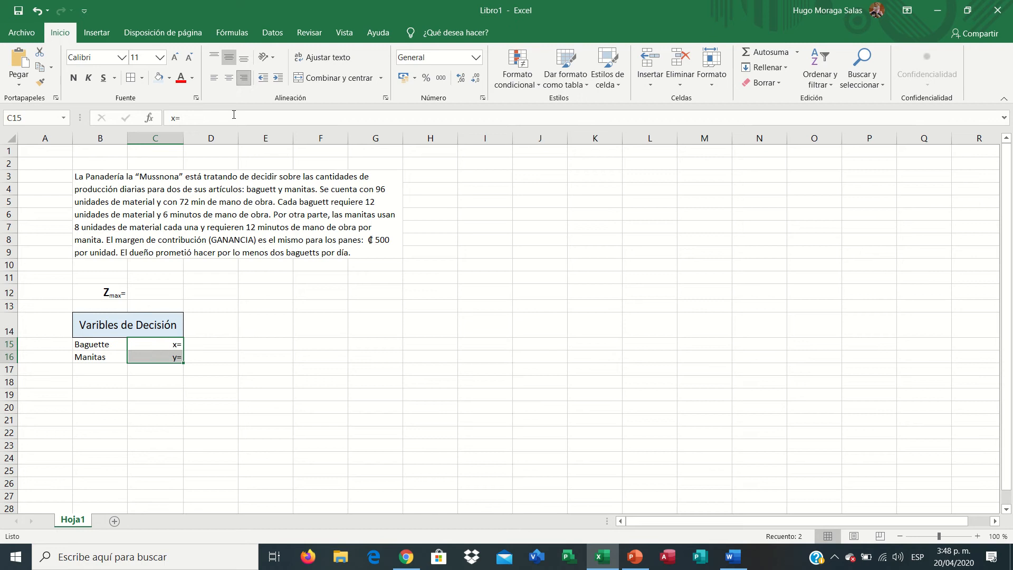
Step: Fill cell D15 with light blue-gray and cell D16 with light orange
{"action": "left_click", "coordinate": [209, 344]}
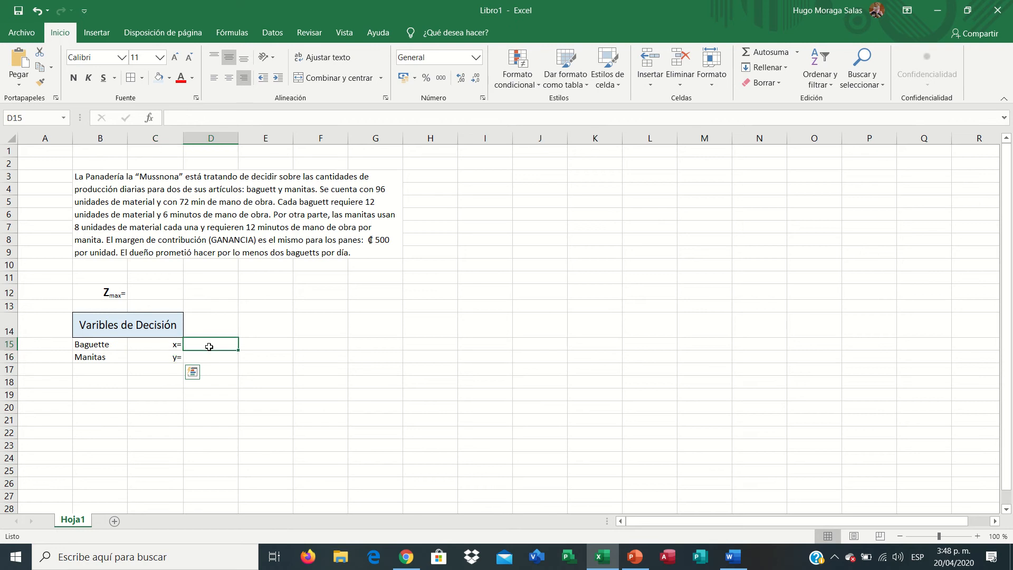
{"action": "left_click", "coordinate": [169, 78]}
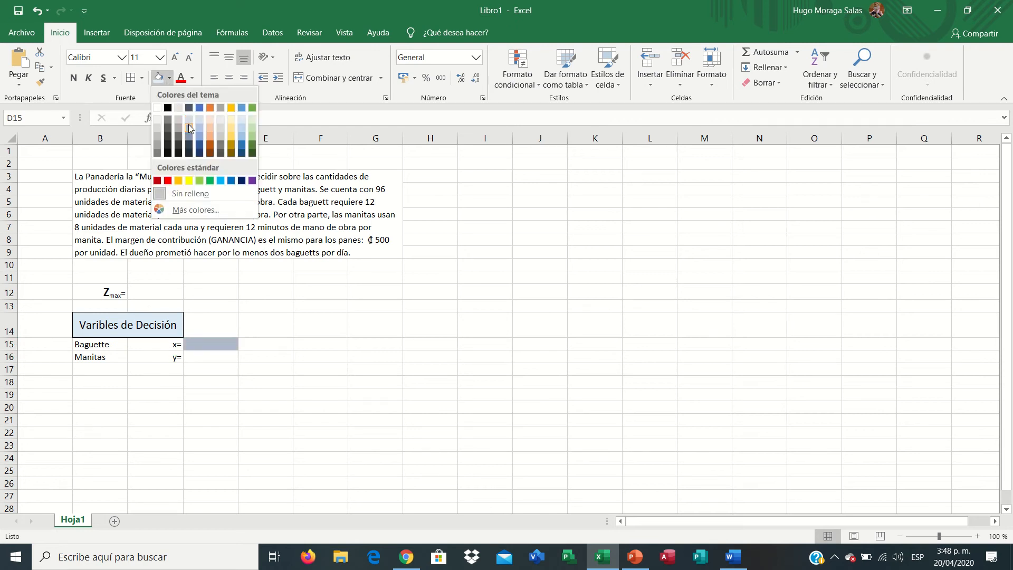
{"action": "left_click", "coordinate": [188, 125]}
{"action": "left_click", "coordinate": [212, 354]}
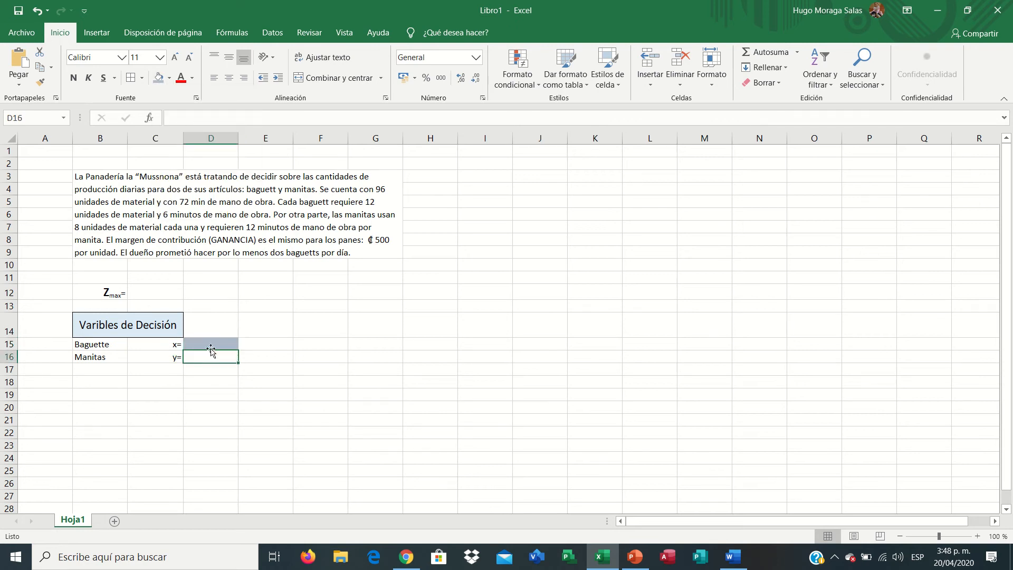
{"action": "left_click", "coordinate": [169, 78]}
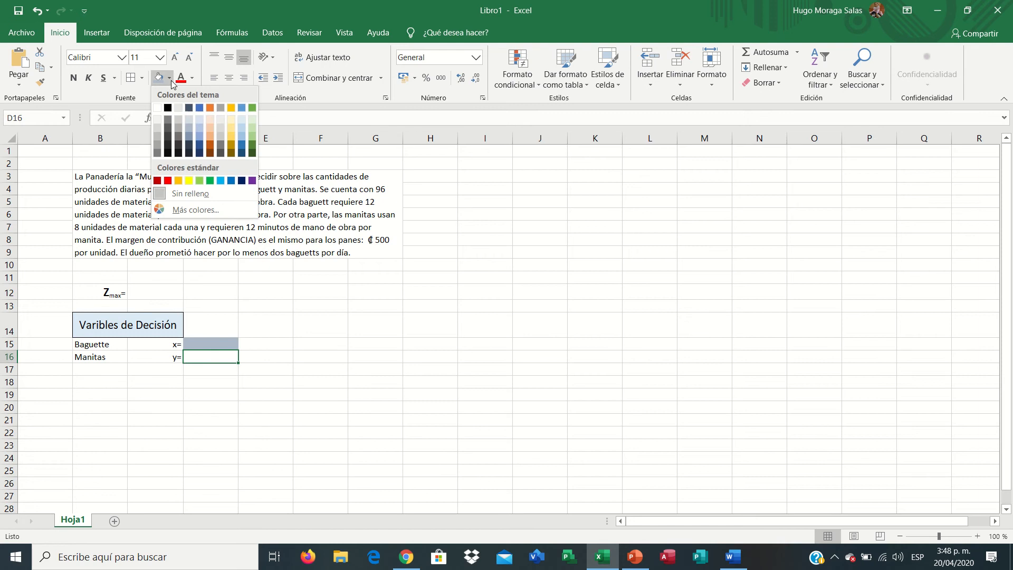
{"action": "left_click", "coordinate": [210, 128]}
Step: Apply all borders to the two colored variable cells D15:D16
{"action": "left_click", "coordinate": [206, 344]}
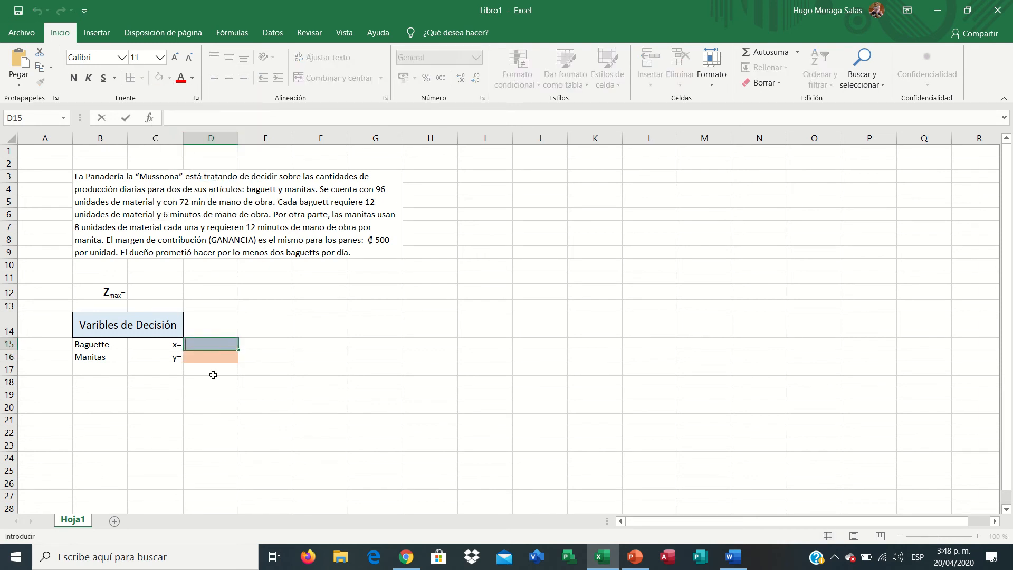
{"action": "left_click", "coordinate": [213, 375]}
{"action": "left_click_drag", "start_coordinate": [210, 344], "coordinate": [212, 356]}
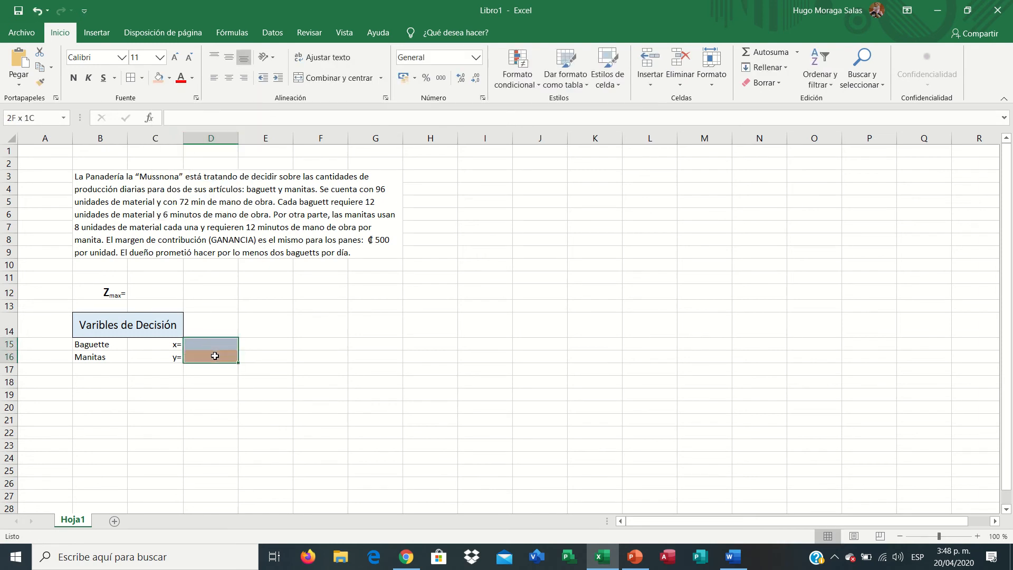
{"action": "left_click", "coordinate": [130, 78]}
{"action": "left_click_drag", "start_coordinate": [244, 394], "coordinate": [244, 387]}
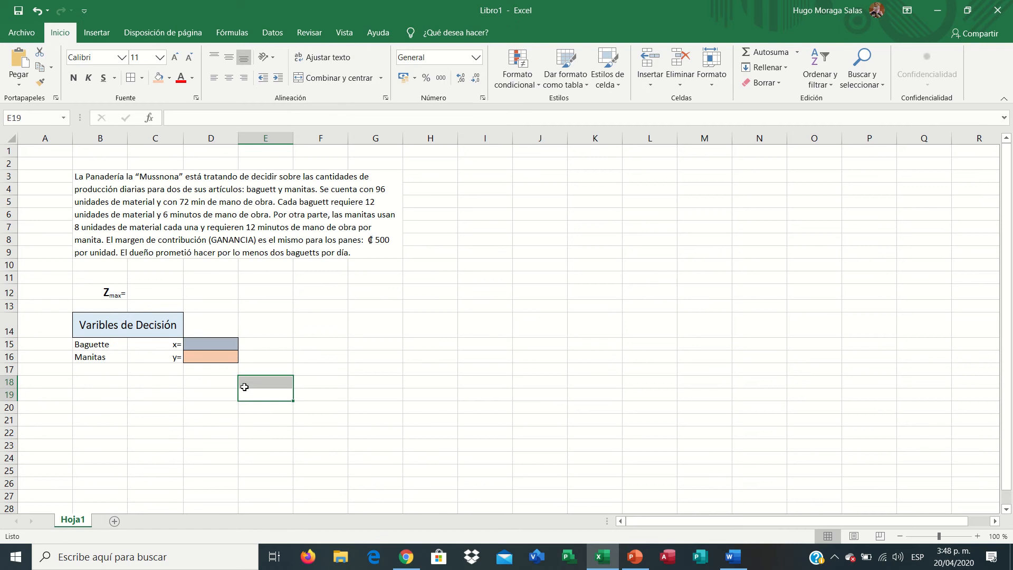
Step: Name cell D15 "x" and cell D16 "y" as the decision variables
{"action": "left_click", "coordinate": [210, 345]}
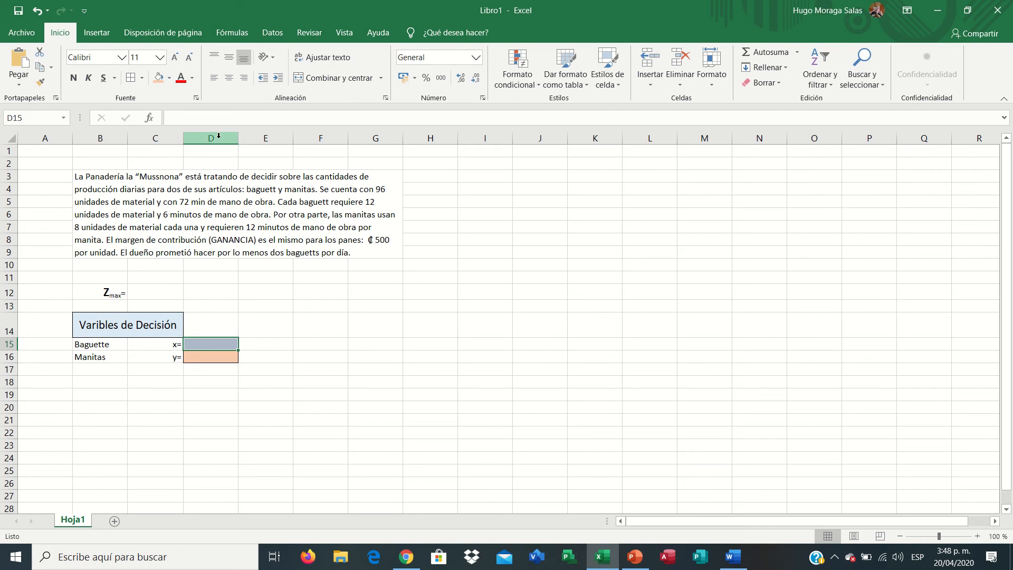
{"action": "left_click", "coordinate": [206, 357]}
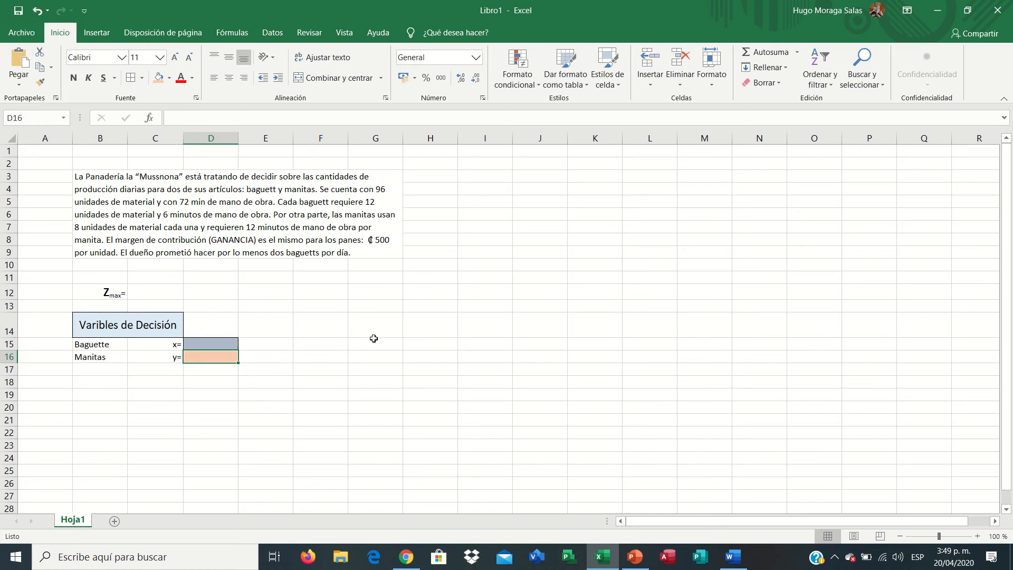
{"action": "left_click", "coordinate": [211, 344]}
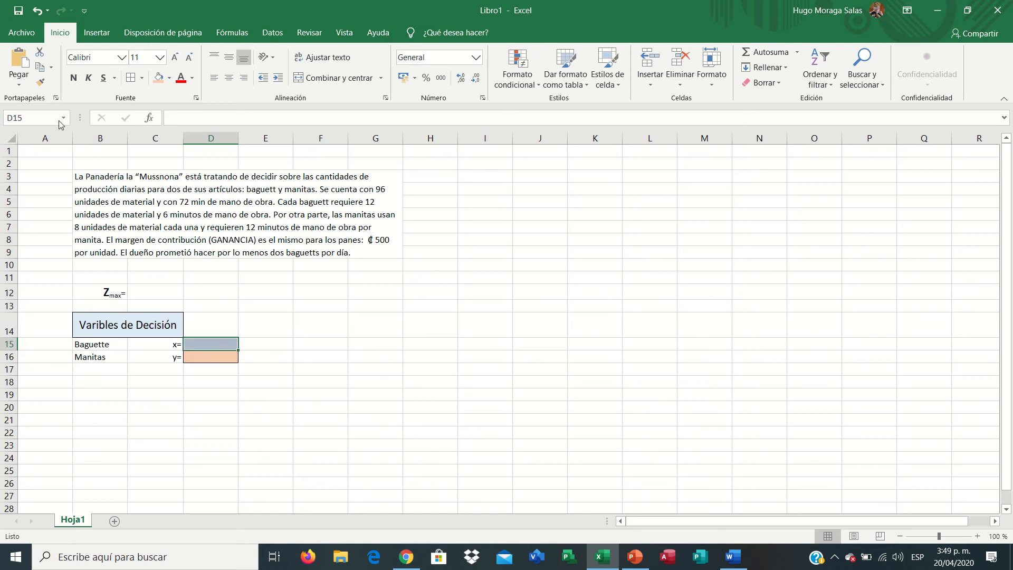
{"action": "left_click", "coordinate": [27, 119]}
{"action": "type", "text": "x"}
{"action": "key", "text": "Return"}
{"action": "key", "text": "Return"}
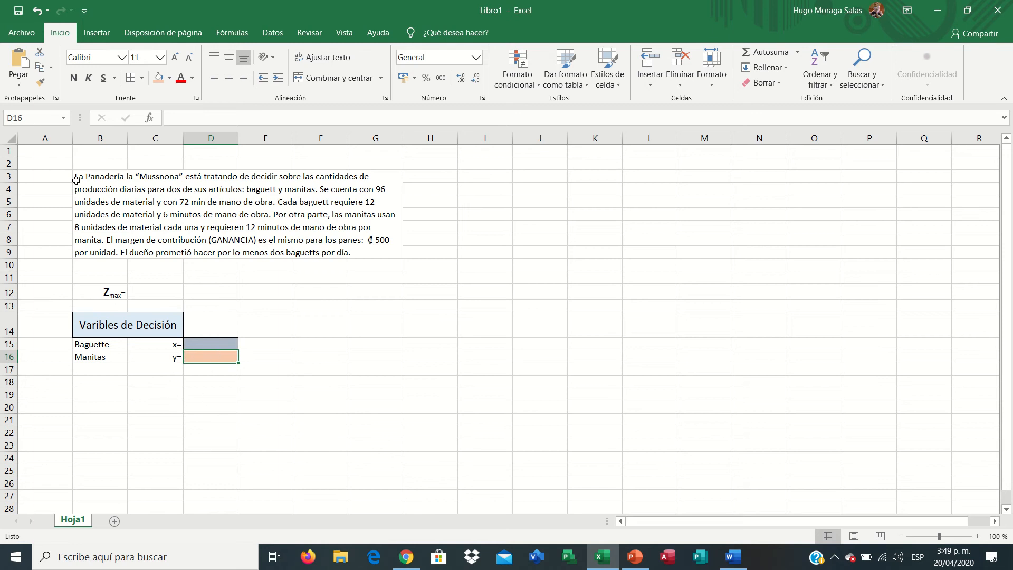
{"action": "left_click", "coordinate": [30, 118]}
{"action": "type", "text": "y"}
{"action": "key", "text": "Return"}
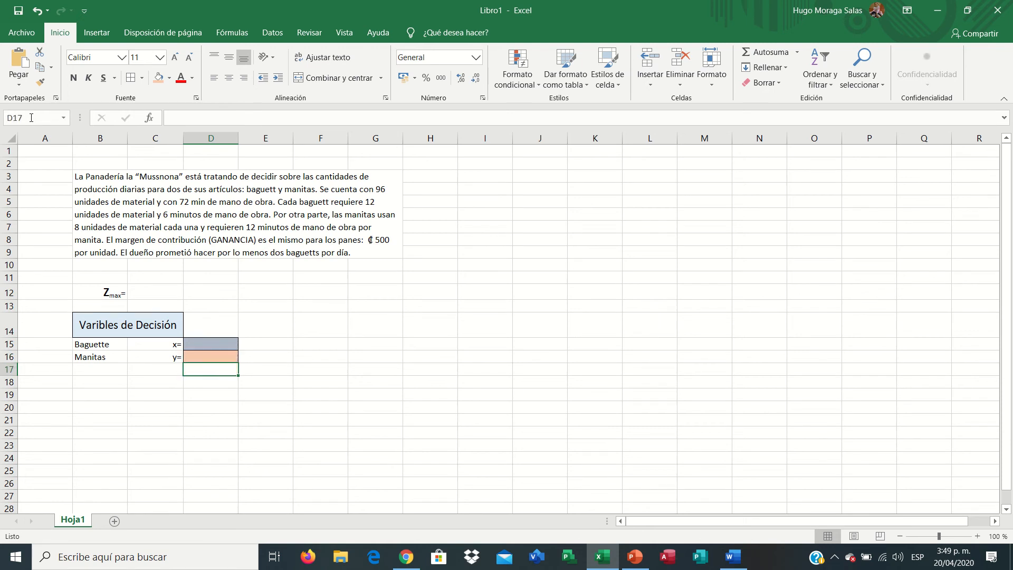
Step: Check the names assigned to the variable cells D15 and D16
{"action": "left_click", "coordinate": [197, 344]}
{"action": "left_click", "coordinate": [200, 358]}
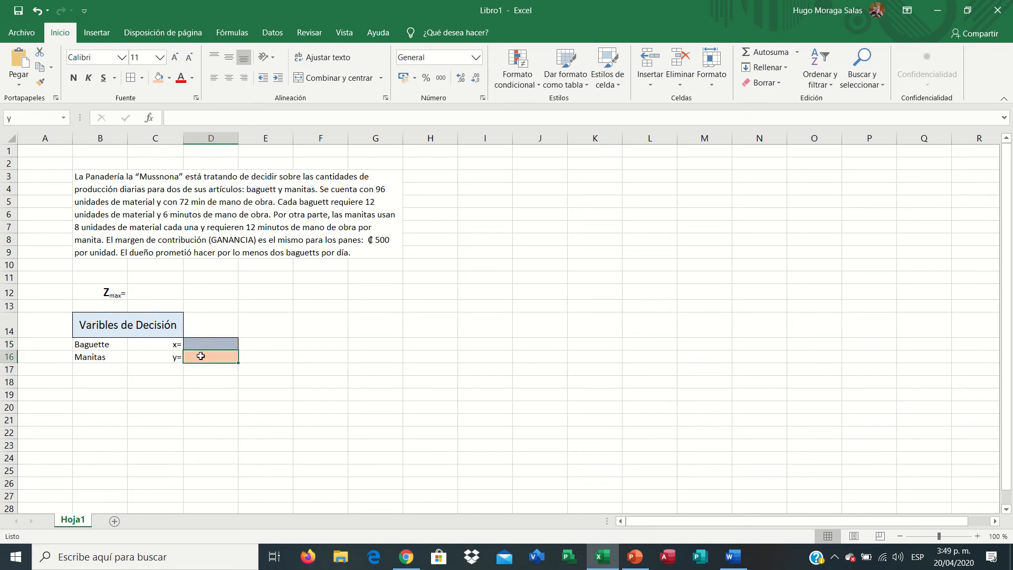
{"action": "left_click", "coordinate": [209, 342]}
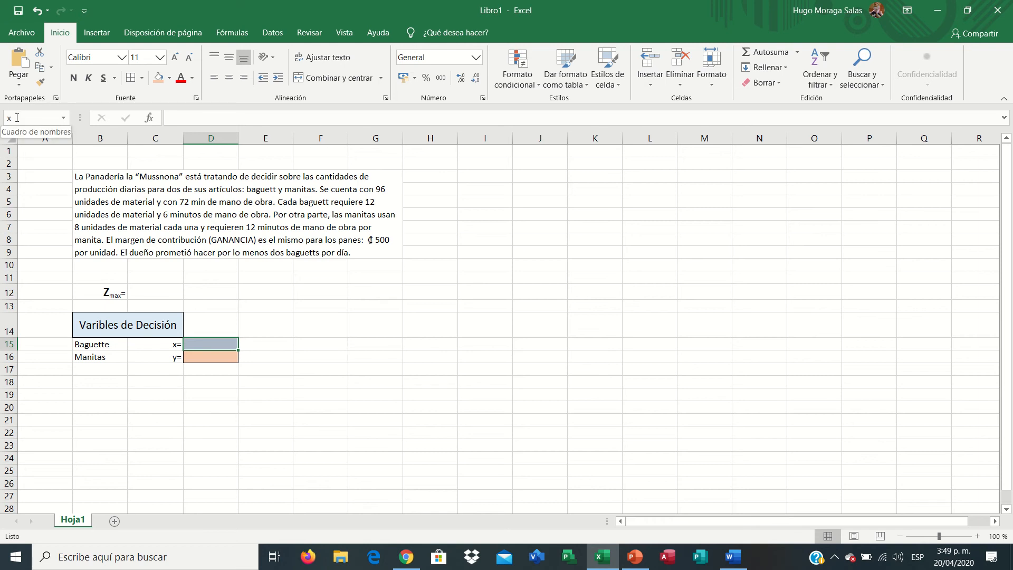
{"action": "left_click", "coordinate": [268, 371]}
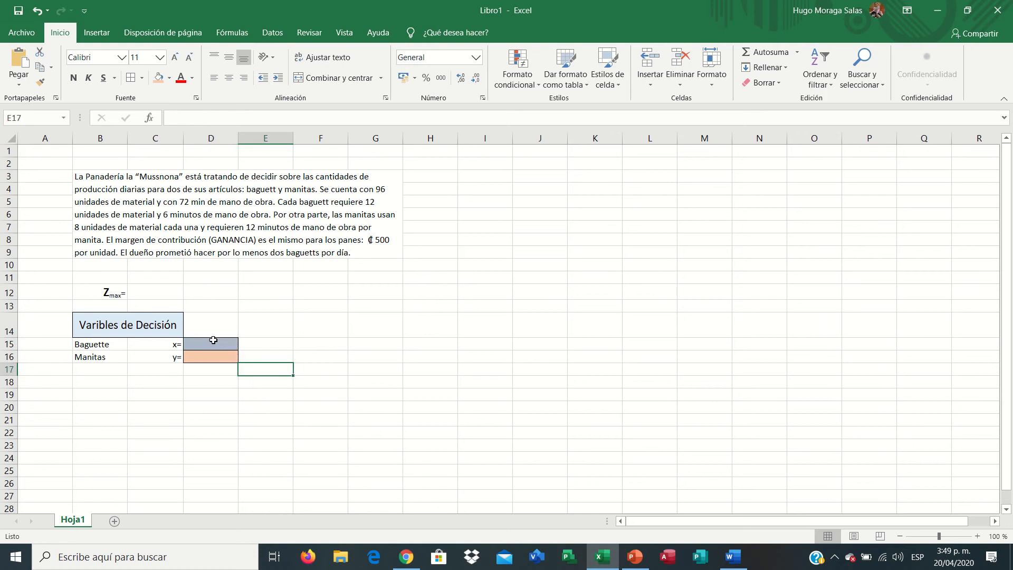
Step: Fill the objective cell C12 with light blue and give it a border
{"action": "left_click", "coordinate": [149, 290]}
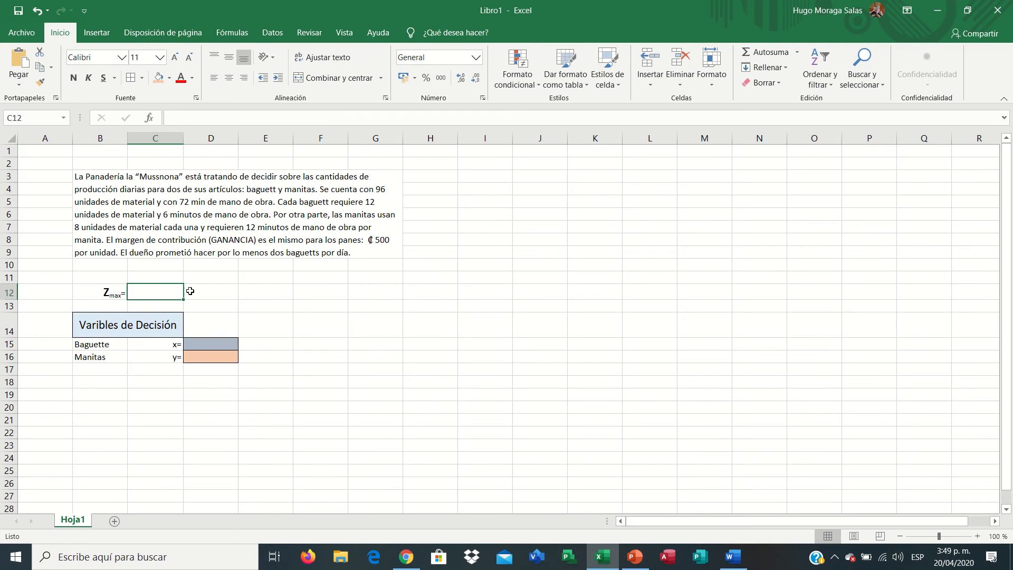
{"action": "left_click", "coordinate": [228, 343]}
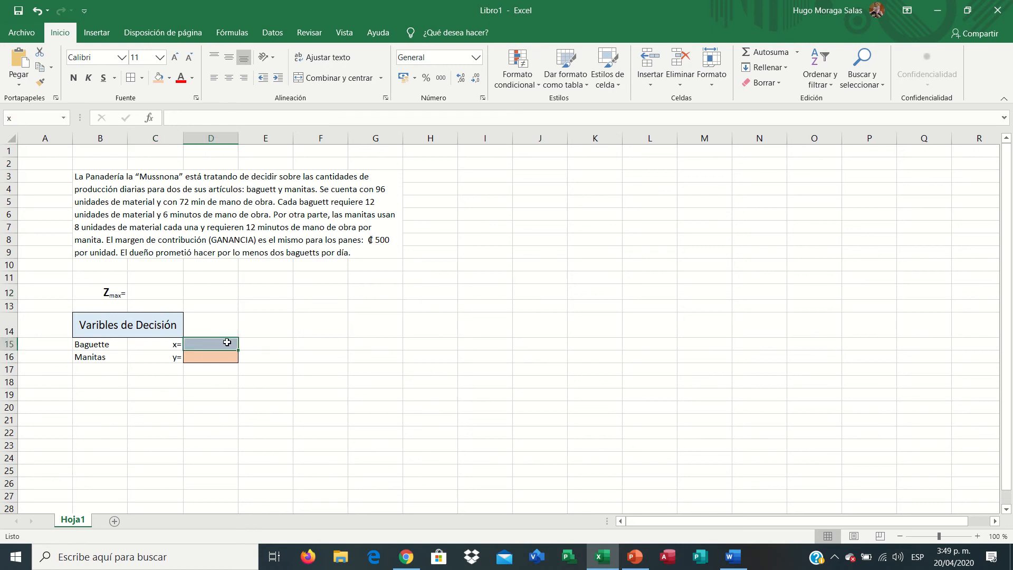
{"action": "left_click", "coordinate": [152, 300]}
{"action": "left_click", "coordinate": [169, 77]}
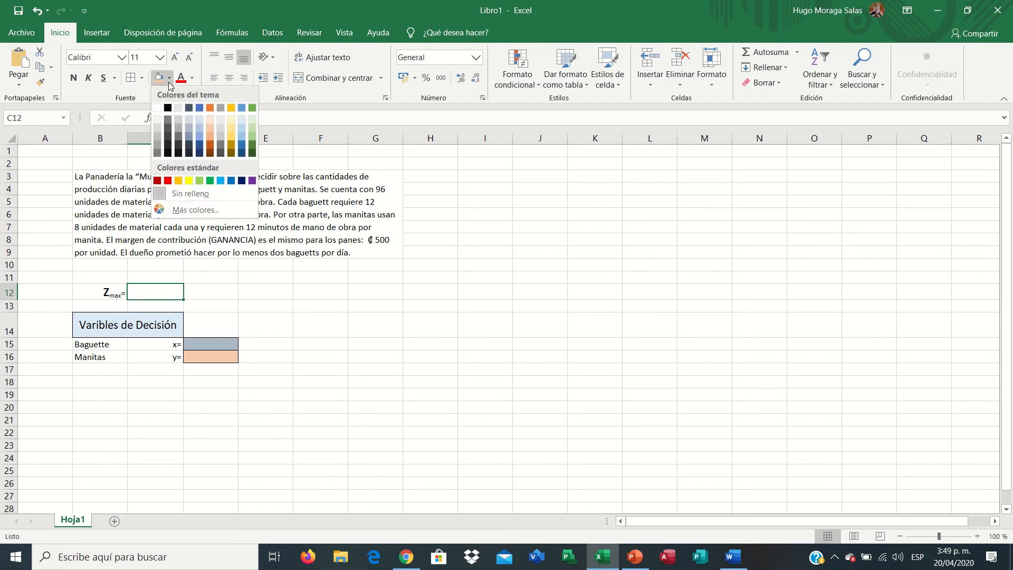
{"action": "left_click", "coordinate": [199, 122]}
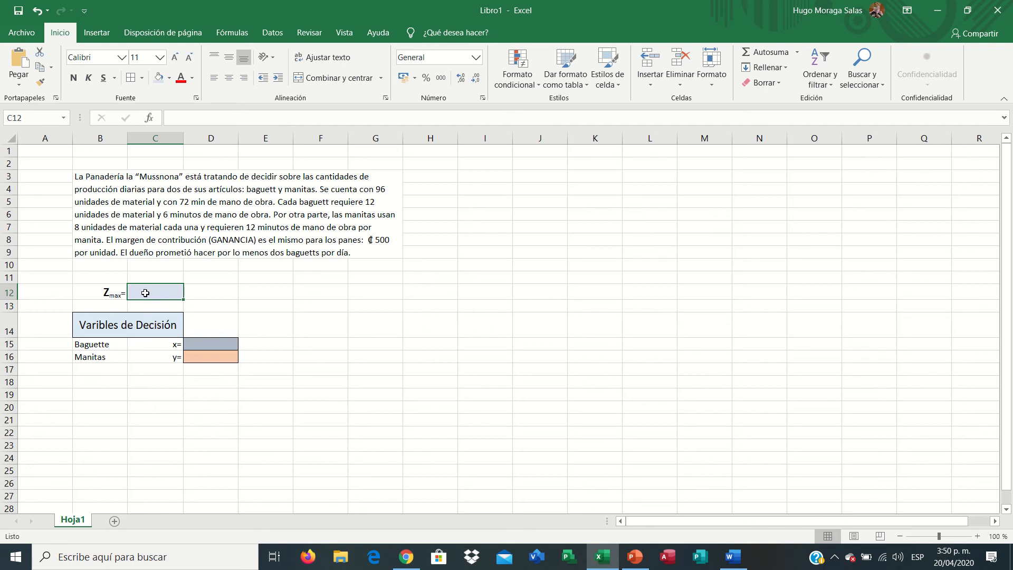
Step: Enter the profit formula +500*x+500*y in C12, picking cells D15 and D16 as references
{"action": "type", "text": "+"}
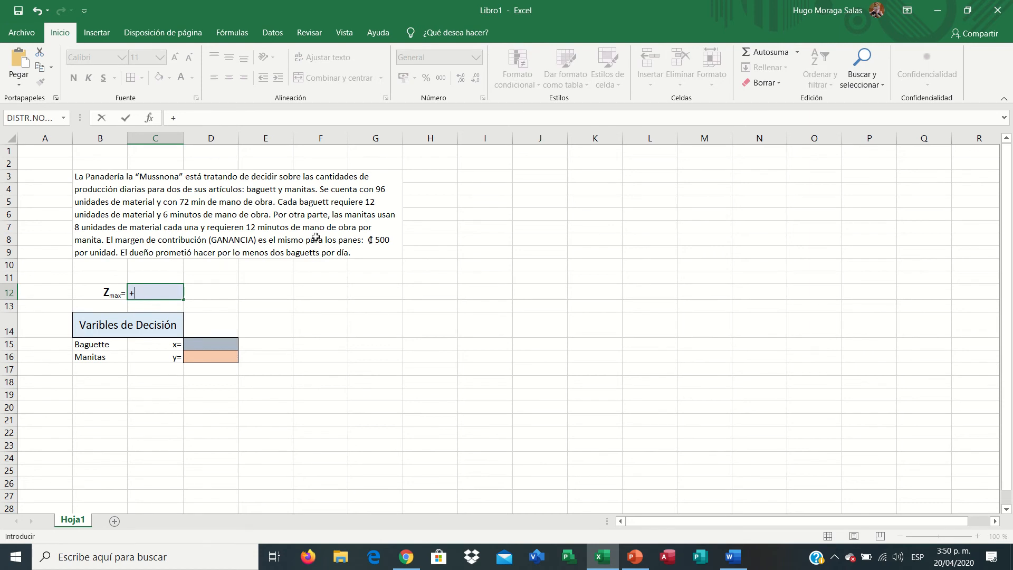
{"action": "type", "text": "500*"}
{"action": "left_click", "coordinate": [201, 343]}
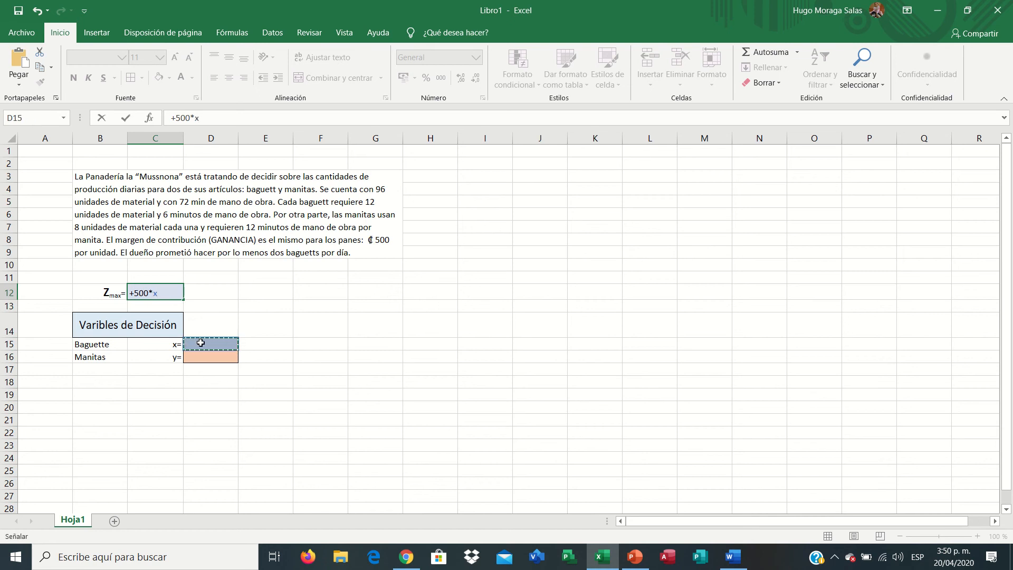
{"action": "type", "text": "+500"}
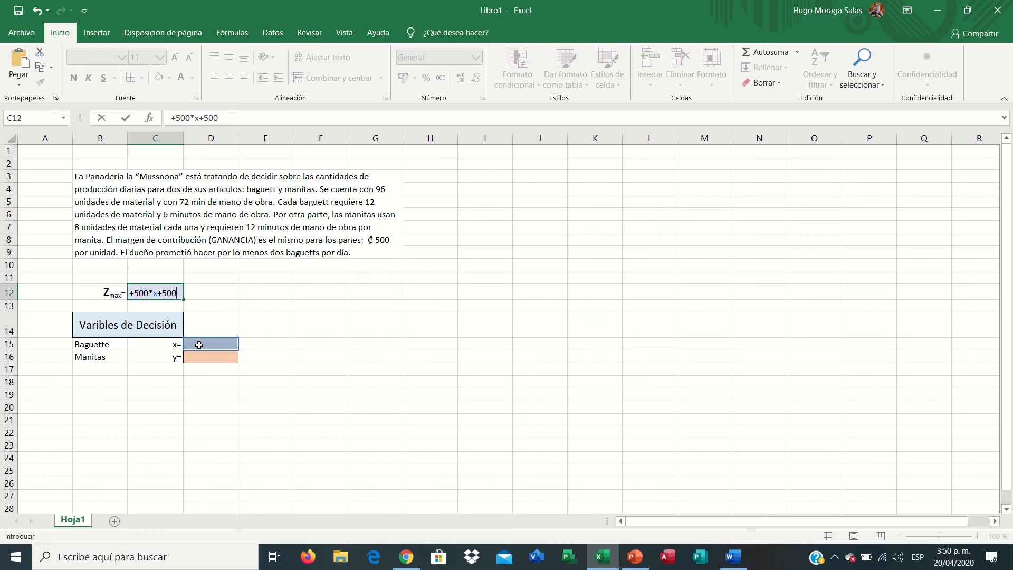
{"action": "type", "text": "*"}
{"action": "left_click", "coordinate": [191, 359]}
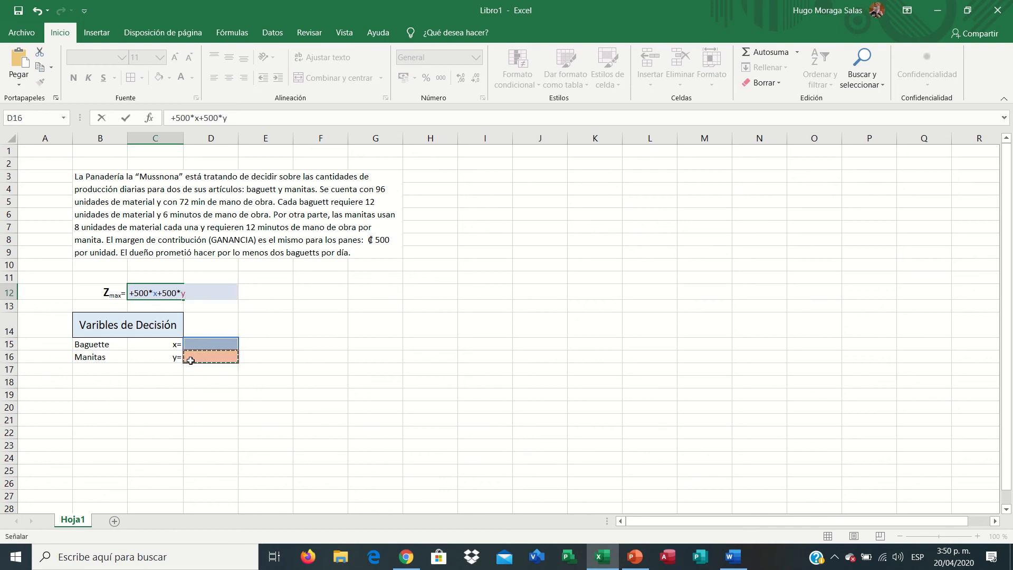
{"action": "key", "text": "Return"}
{"action": "key", "text": "Up"}
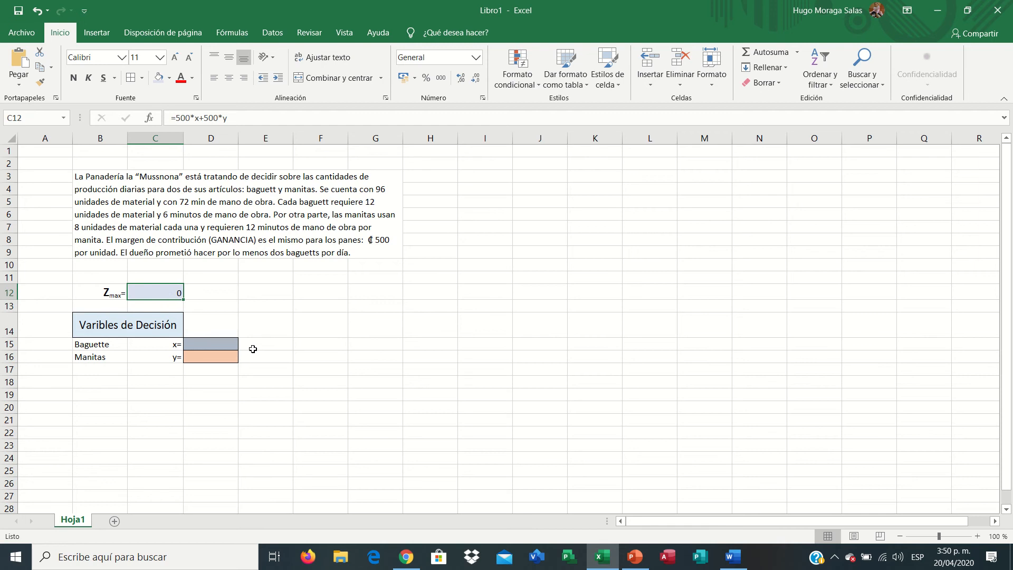
Step: Re-enter the objective formula in C12 as =500*x+500*y, writing out the cell names
{"action": "type", "text": "="}
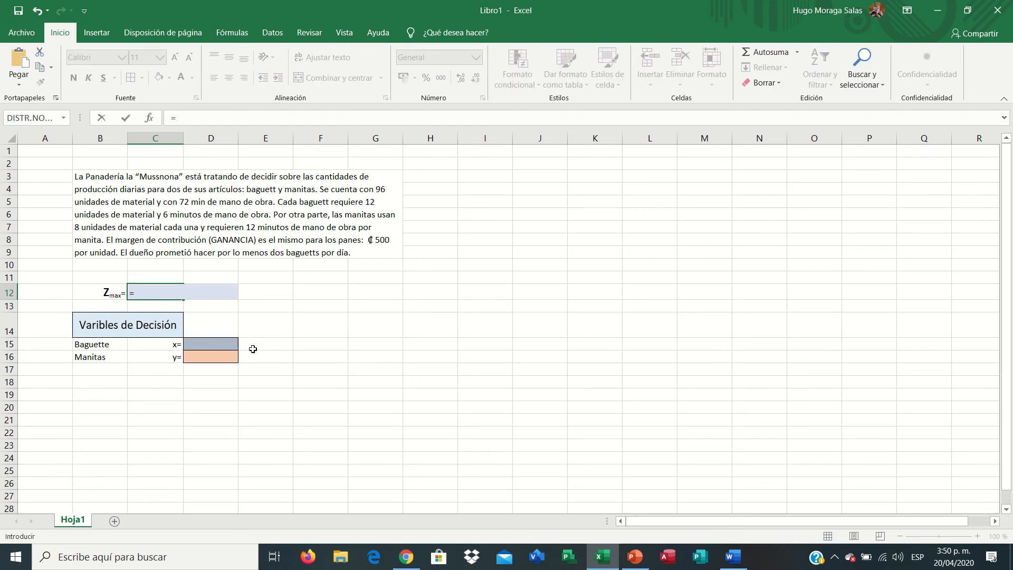
{"action": "type", "text": "500"}
{"action": "type", "text": "*x"}
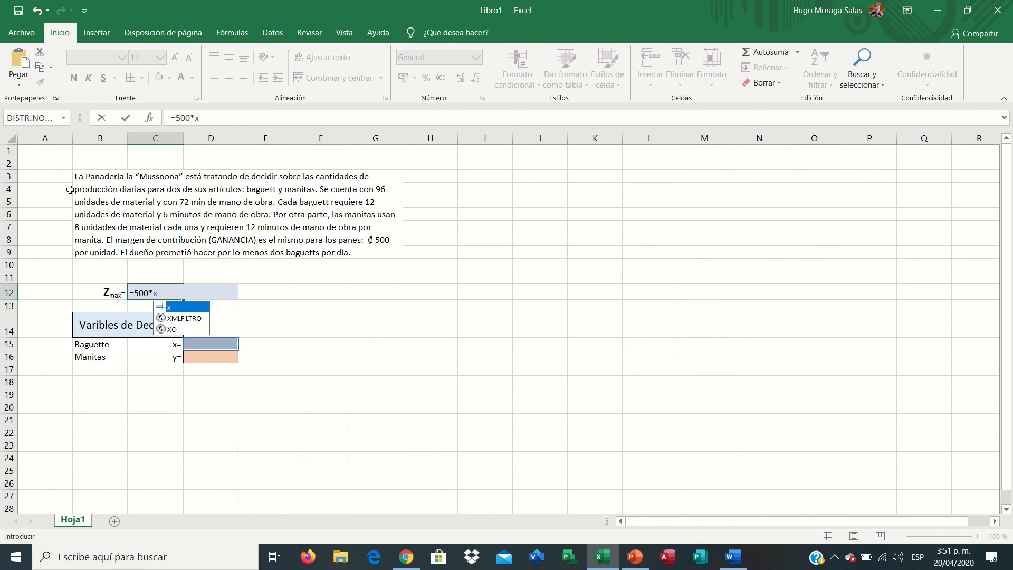
{"action": "type", "text": "+"}
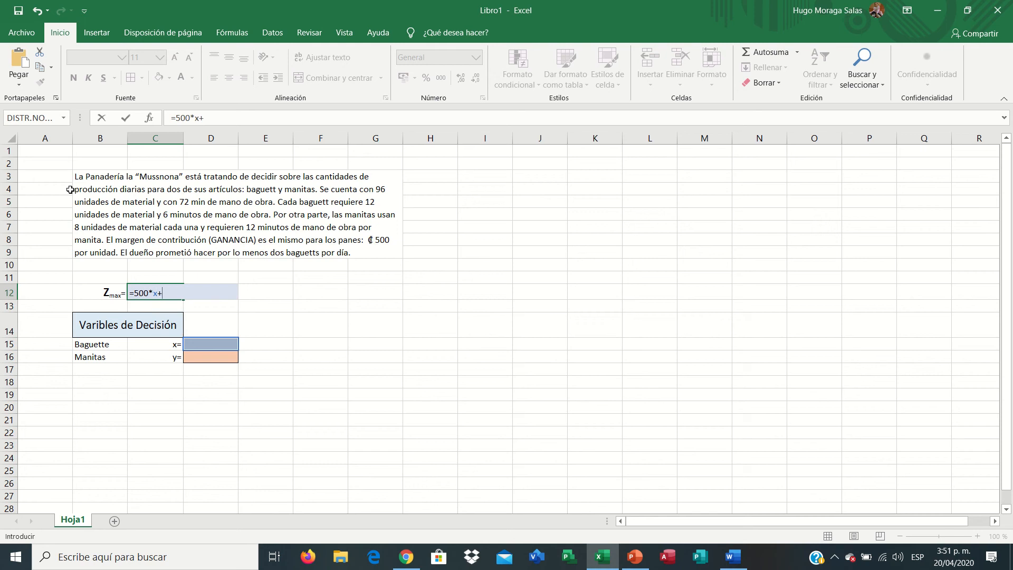
{"action": "type", "text": "500*"}
{"action": "type", "text": "y"}
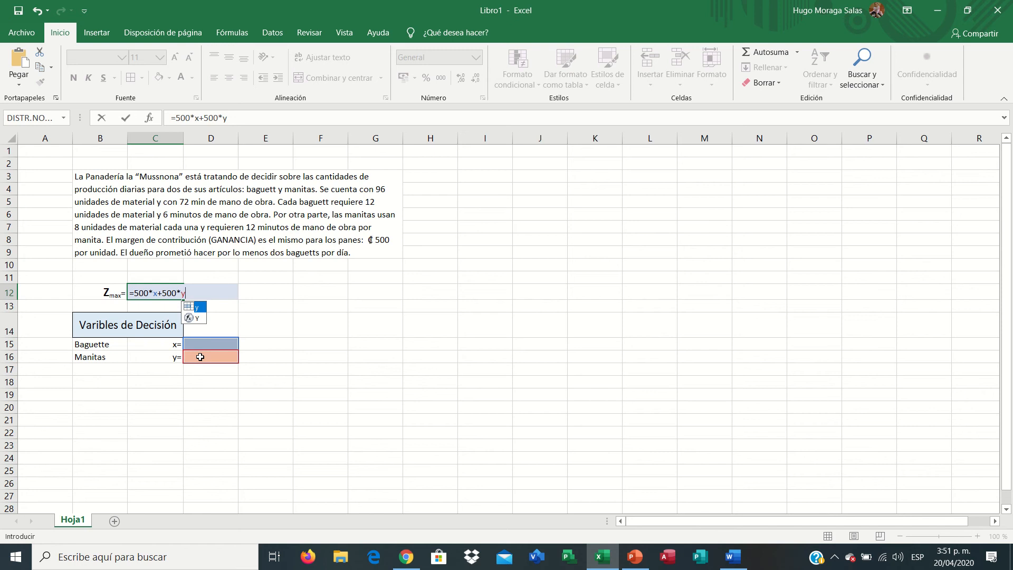
{"action": "key", "text": "Return"}
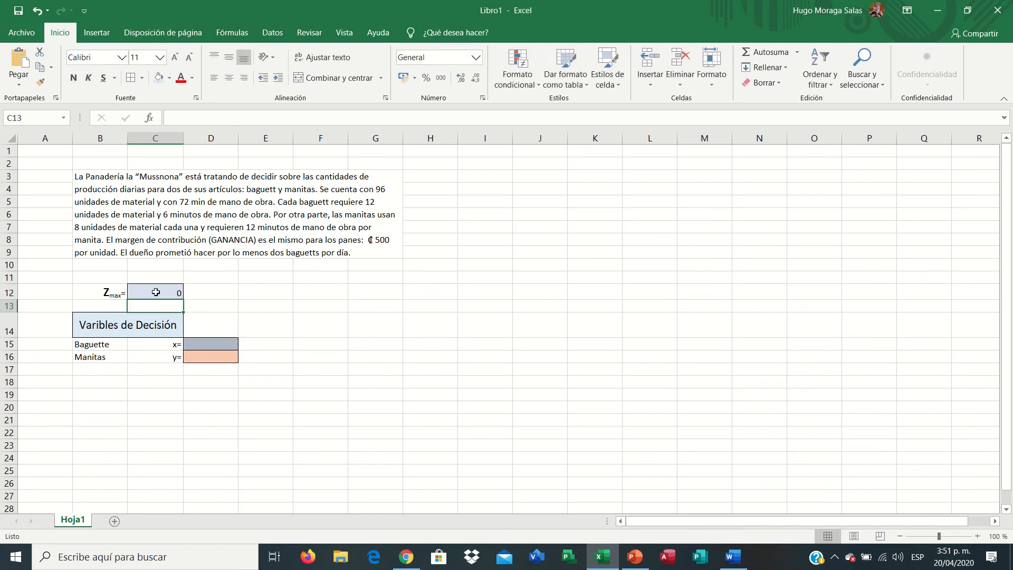
Step: Test the objective formula with trial values of 2 and 0 in the Baguette cell D15, and clear the cell
{"action": "left_click", "coordinate": [198, 342]}
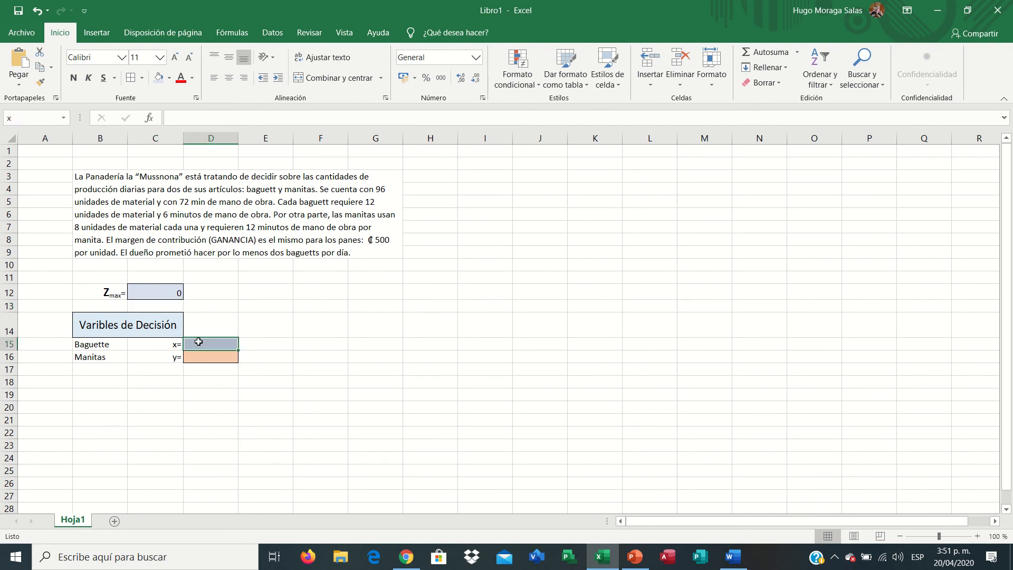
{"action": "type", "text": "2"}
{"action": "key", "text": "Return"}
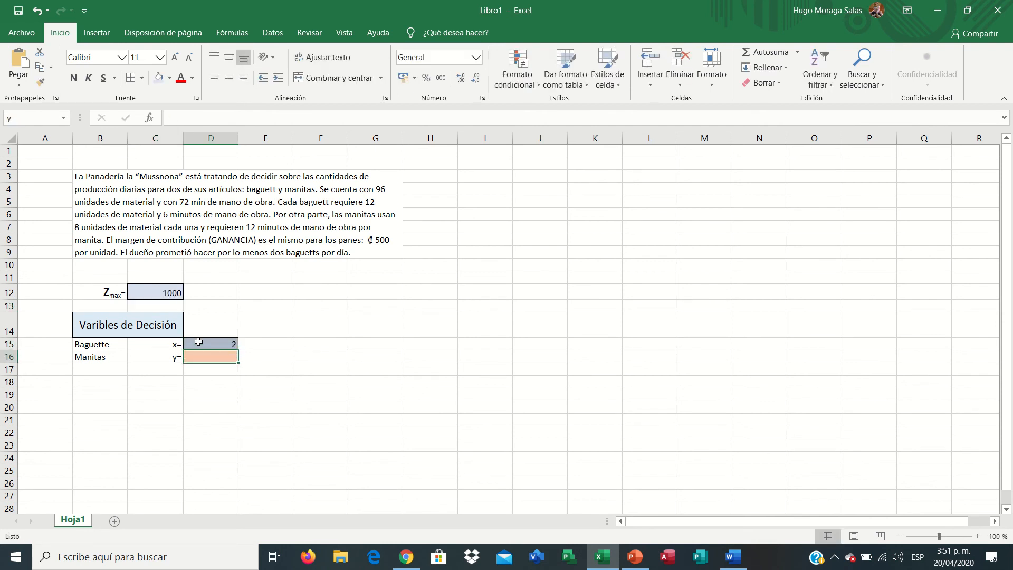
{"action": "left_click", "coordinate": [199, 342]}
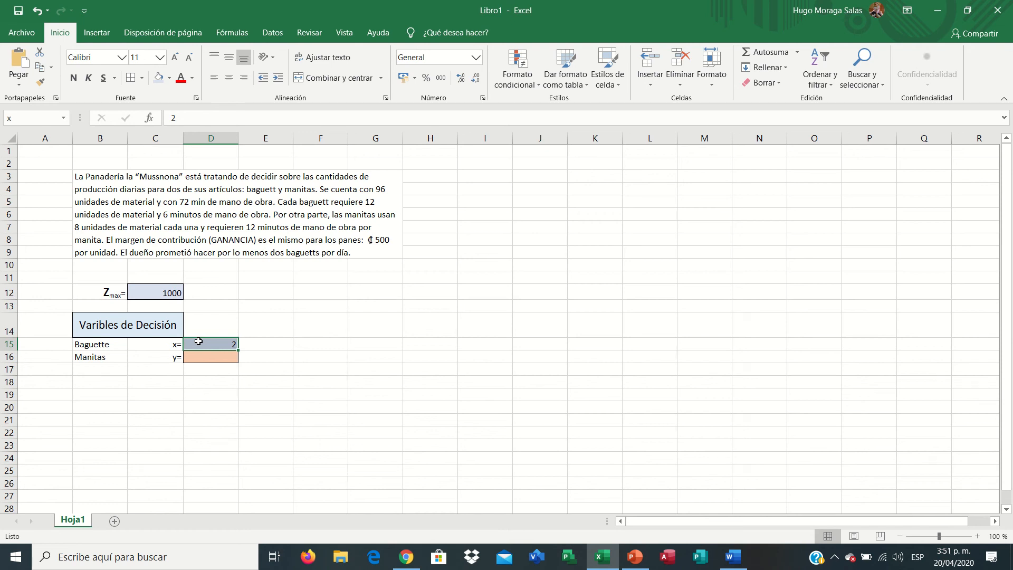
{"action": "type", "text": "0"}
{"action": "key", "text": "Return"}
{"action": "left_click", "coordinate": [200, 342]}
{"action": "key", "text": "BackSpace"}
{"action": "key", "text": "Return"}
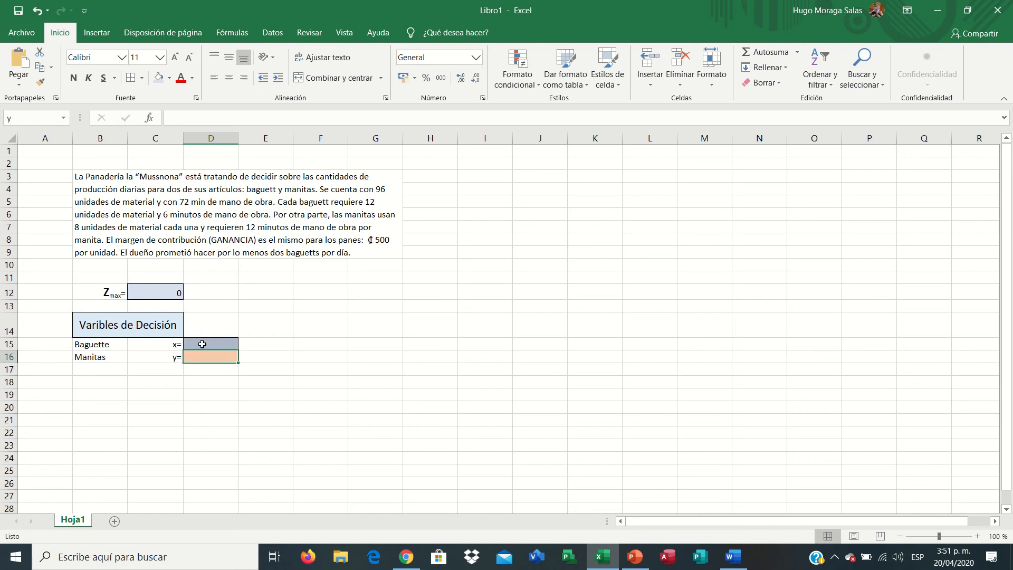
{"action": "left_click", "coordinate": [202, 344]}
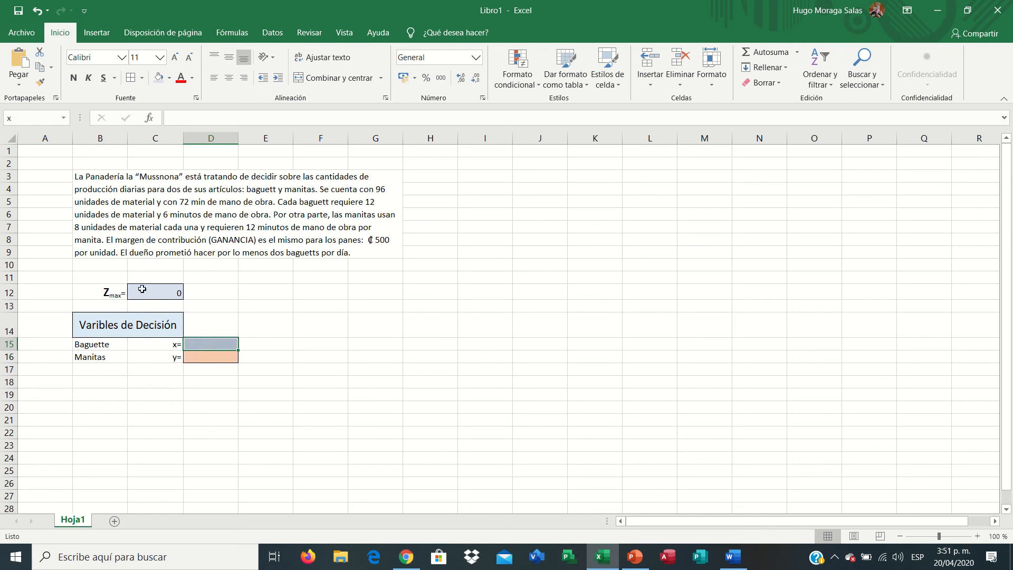
Step: Enter the heading "Restriciones" in cell B18 below the decision variables
{"action": "scroll", "coordinate": [178, 325], "scroll_direction": "down", "scroll_amount": 1}
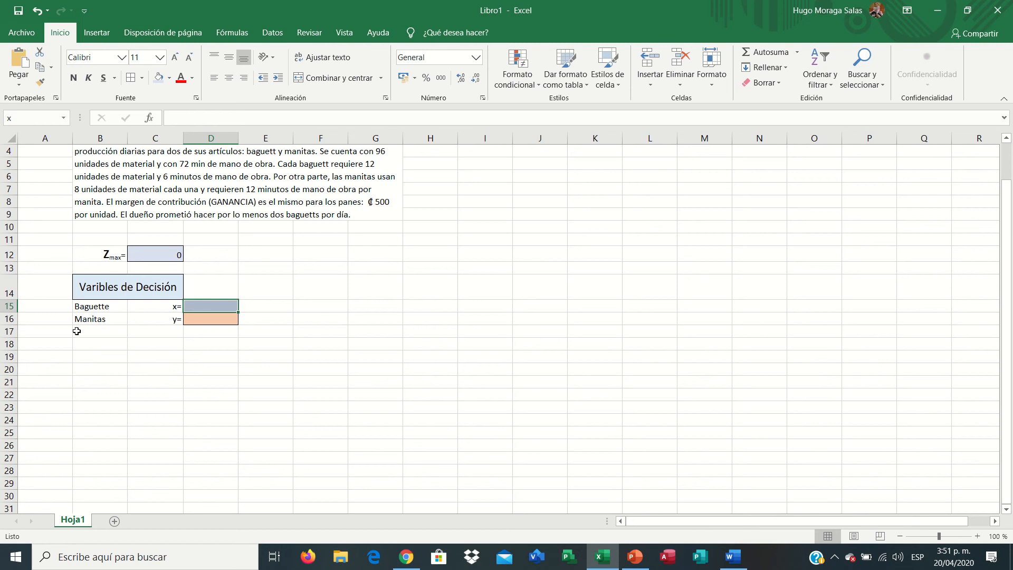
{"action": "left_click", "coordinate": [96, 343]}
{"action": "type", "text": "Res"}
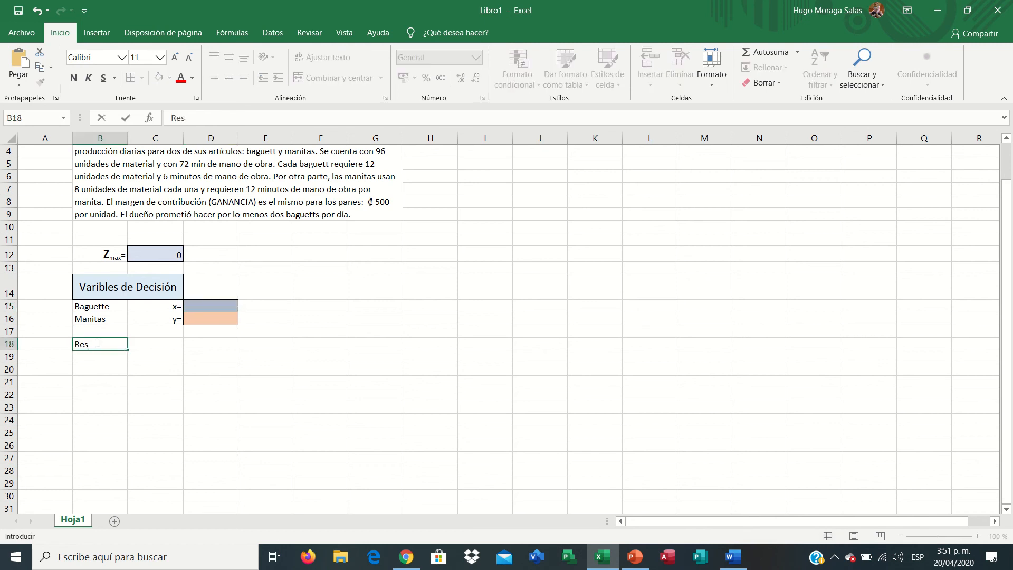
{"action": "type", "text": "tricciones"}
{"action": "key", "text": "Return"}
Step: Copy the formatting of the "Varibles de Decisión" heading onto the constraints heading in B18:C18
{"action": "left_click_drag", "start_coordinate": [98, 343], "coordinate": [136, 343]}
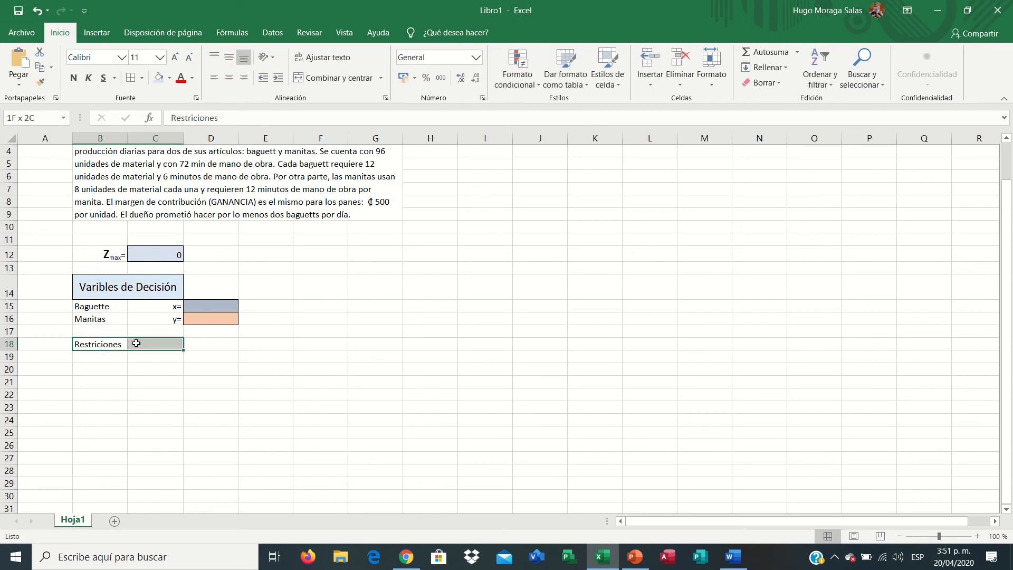
{"action": "left_click", "coordinate": [138, 279]}
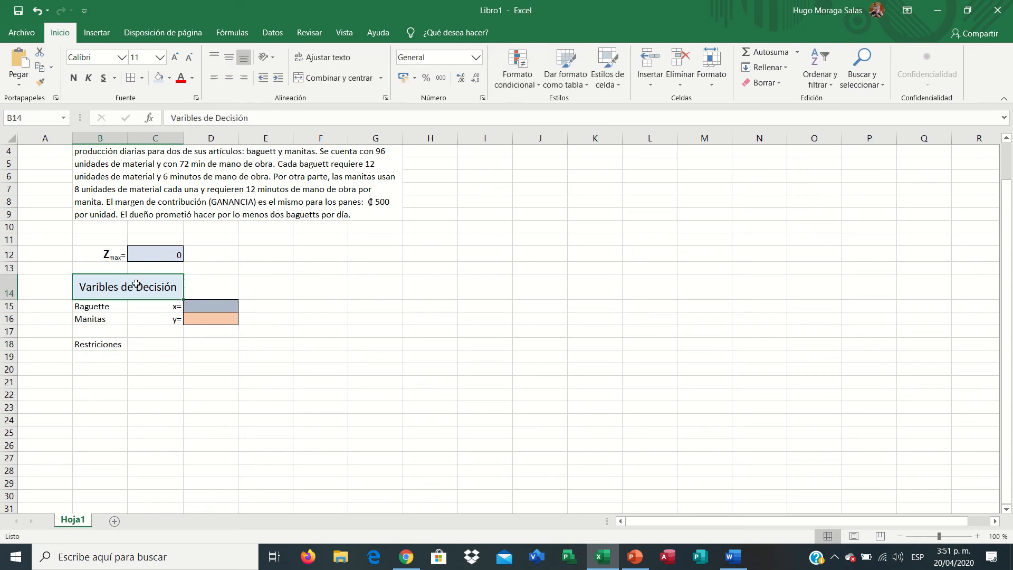
{"action": "left_click", "coordinate": [39, 82]}
{"action": "left_click_drag", "start_coordinate": [105, 343], "coordinate": [156, 341]}
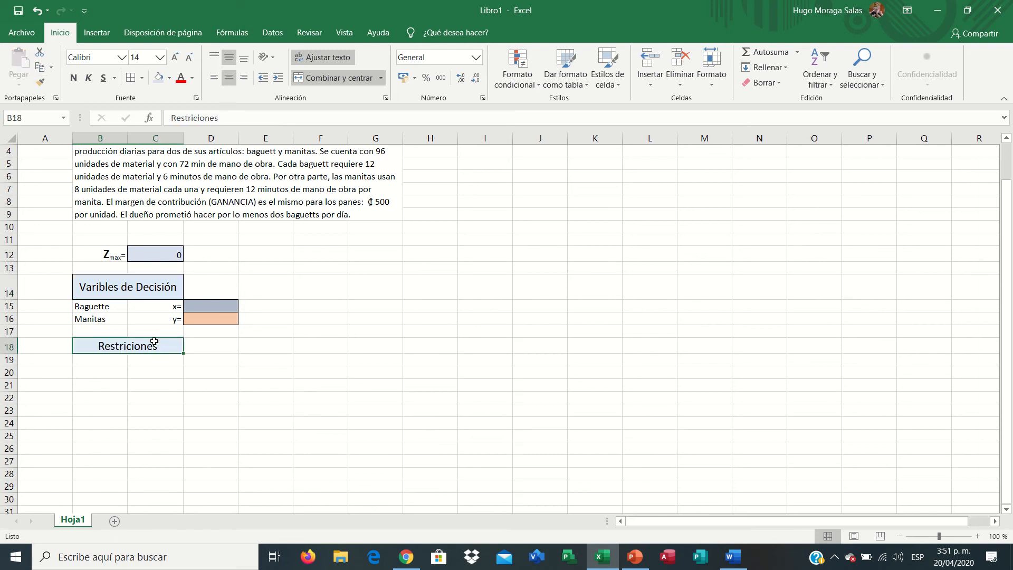
Step: Enter the label R1 in cell B19 below the constraints heading, with the 1 formatted as subscript
{"action": "left_click", "coordinate": [98, 361]}
{"action": "type", "text": "R"}
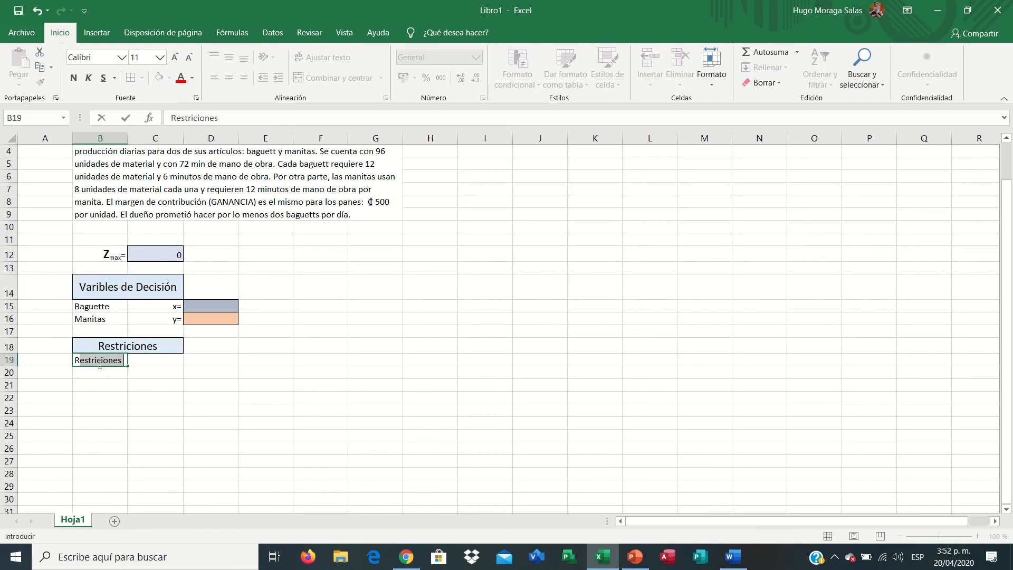
{"action": "type", "text": "1"}
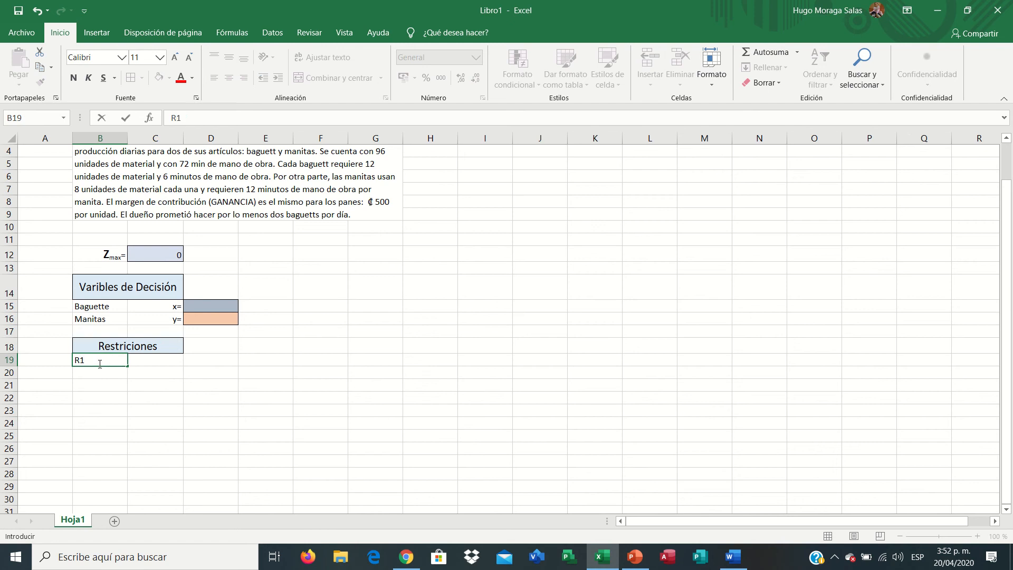
{"action": "right_click", "coordinate": [80, 363]}
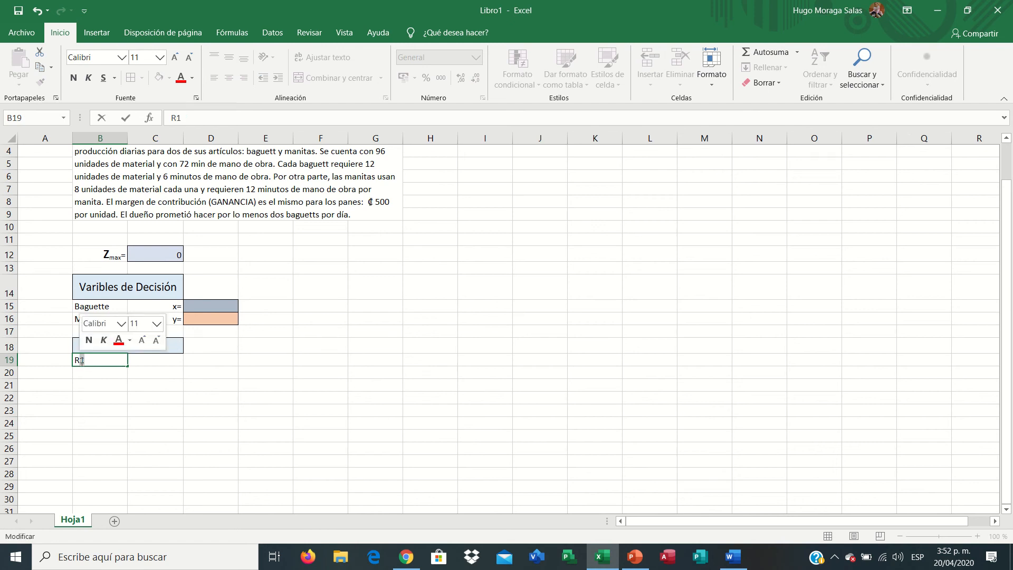
{"action": "left_click", "coordinate": [102, 459]}
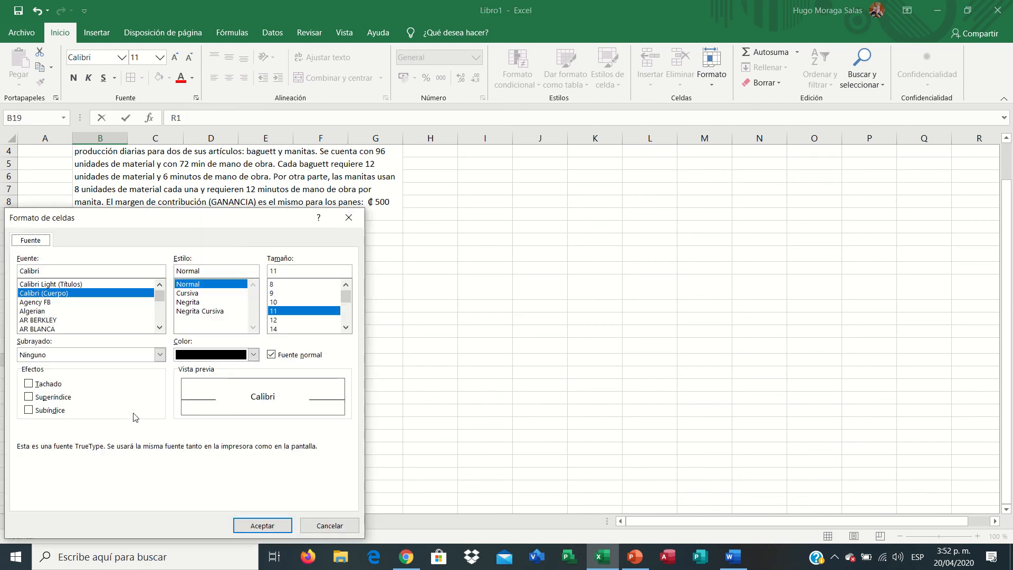
{"action": "left_click", "coordinate": [30, 411]}
{"action": "left_click", "coordinate": [262, 526]}
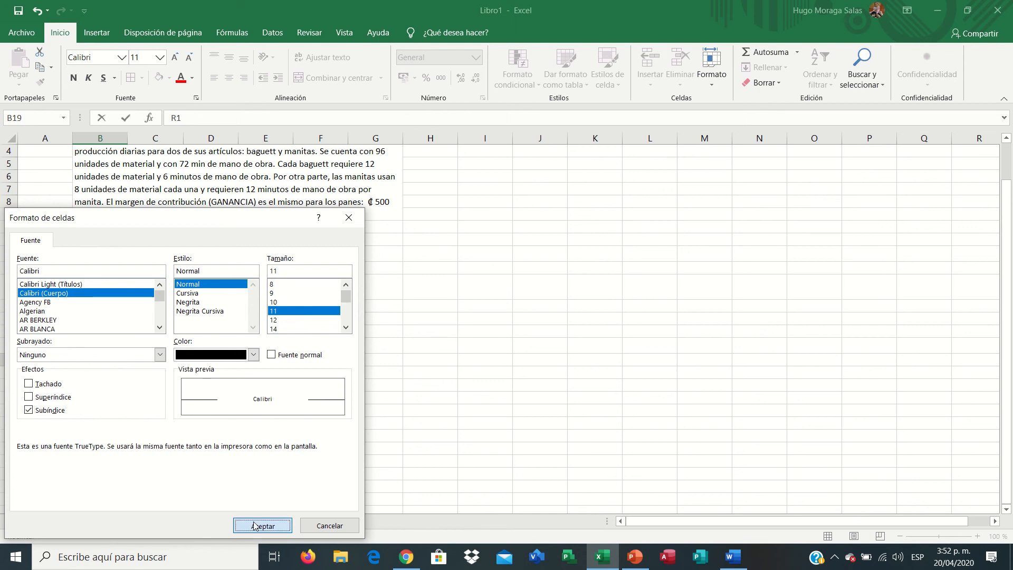
{"action": "left_click", "coordinate": [103, 377]}
Step: Fill the R1 label down through B22 to number four constraints, and right-align the labels
{"action": "left_click", "coordinate": [89, 363]}
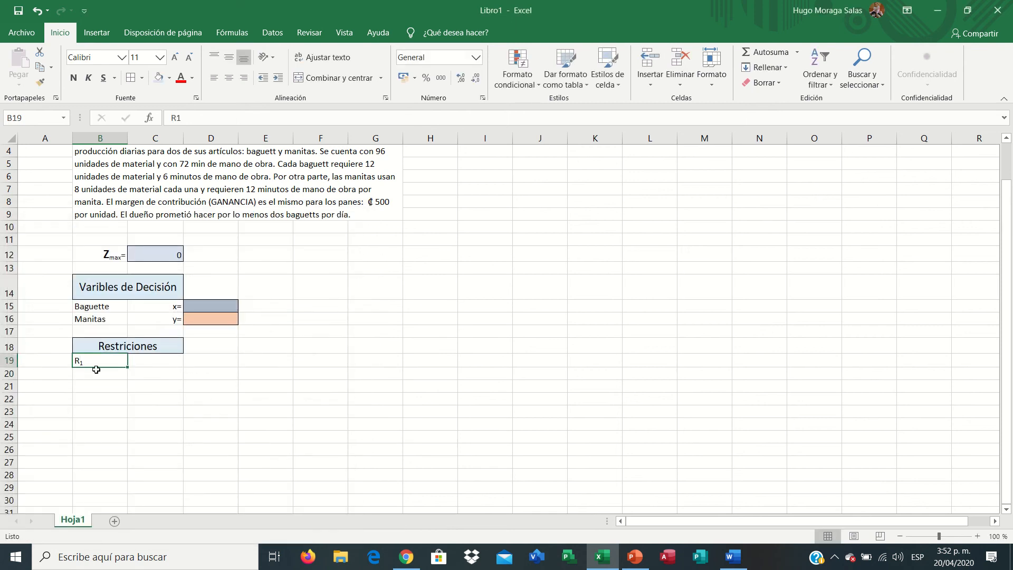
{"action": "left_click_drag", "start_coordinate": [127, 367], "coordinate": [126, 403]}
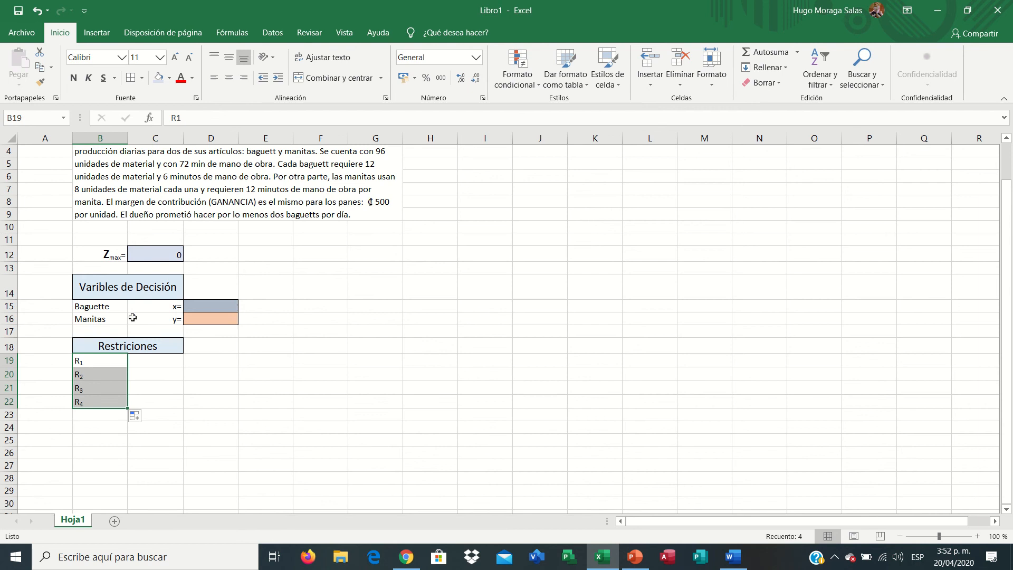
{"action": "left_click", "coordinate": [243, 78]}
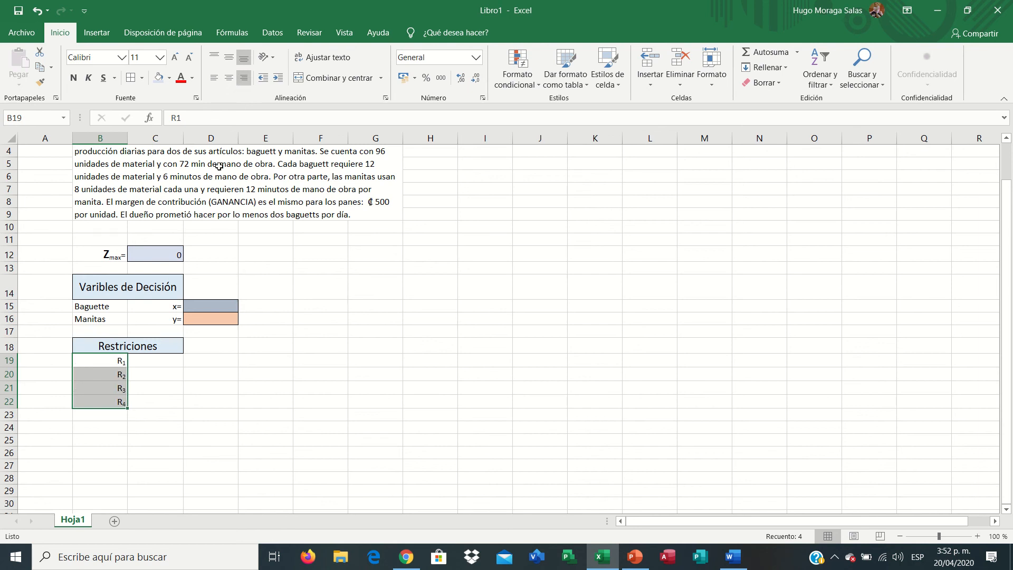
Step: Name the constraints in C19:C22 as Mp, Mo, Personal and N. Negatividad, and widen column C to fit them
{"action": "left_click", "coordinate": [142, 361]}
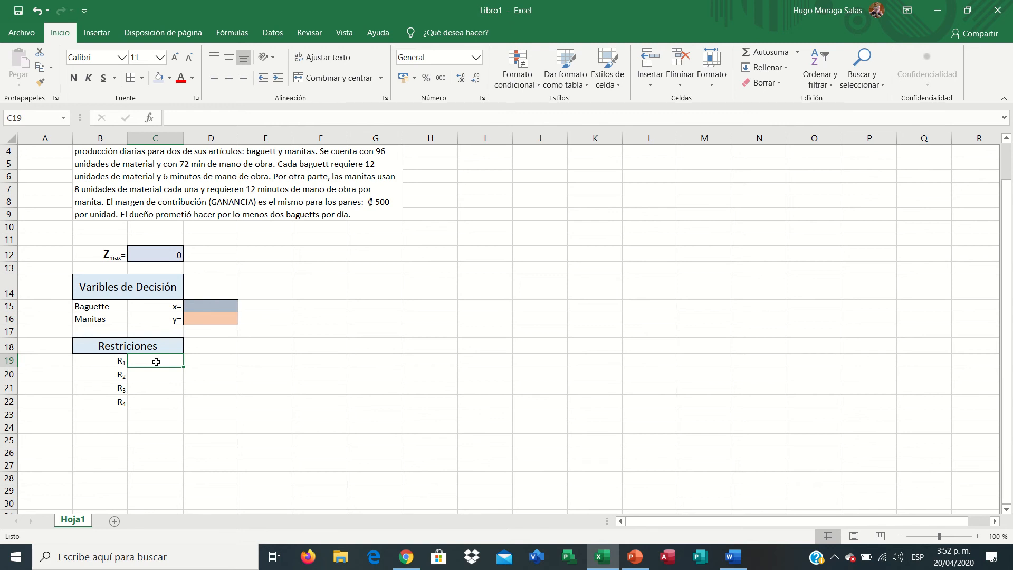
{"action": "type", "text": "Mp"}
{"action": "key", "text": "Return"}
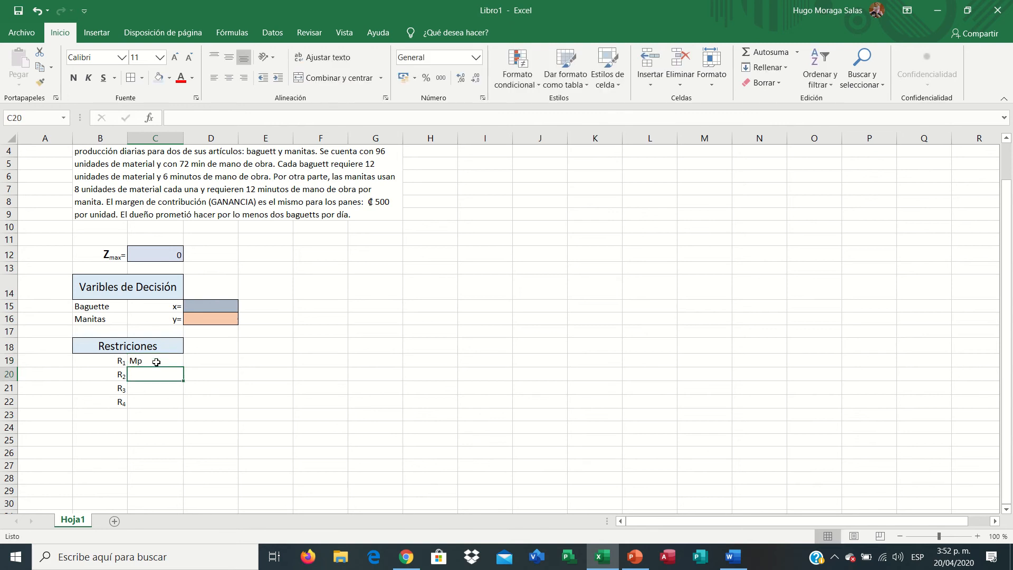
{"action": "type", "text": "Mo"}
{"action": "key", "text": "Return"}
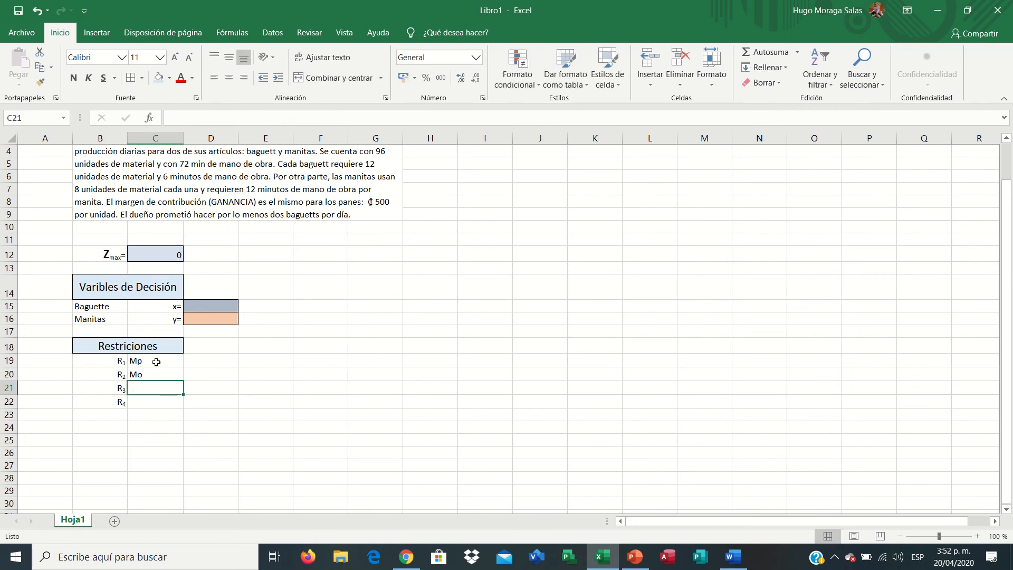
{"action": "type", "text": "Personl"}
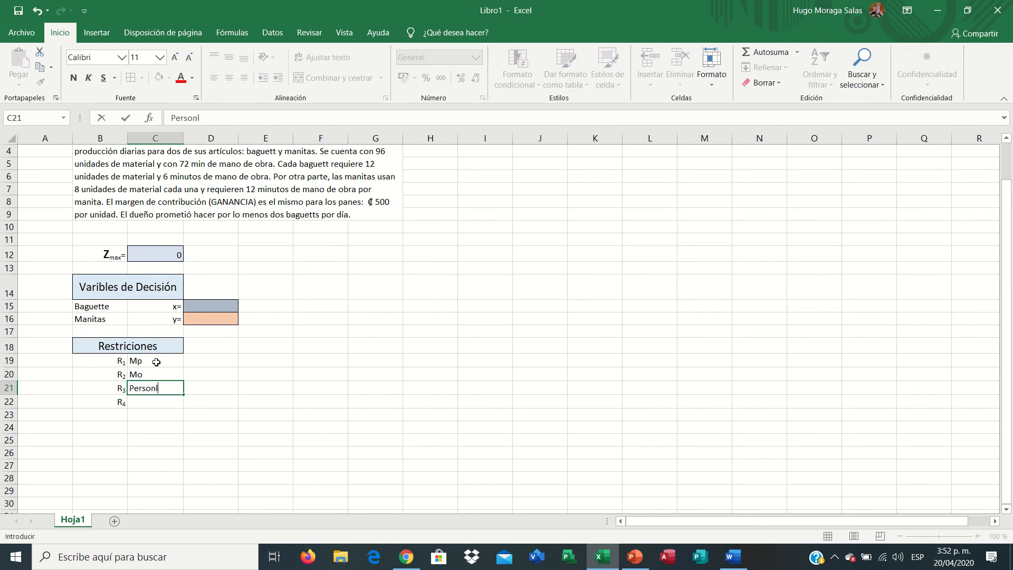
{"action": "key", "text": "BackSpace"}
{"action": "type", "text": "al"}
{"action": "key", "text": "Return"}
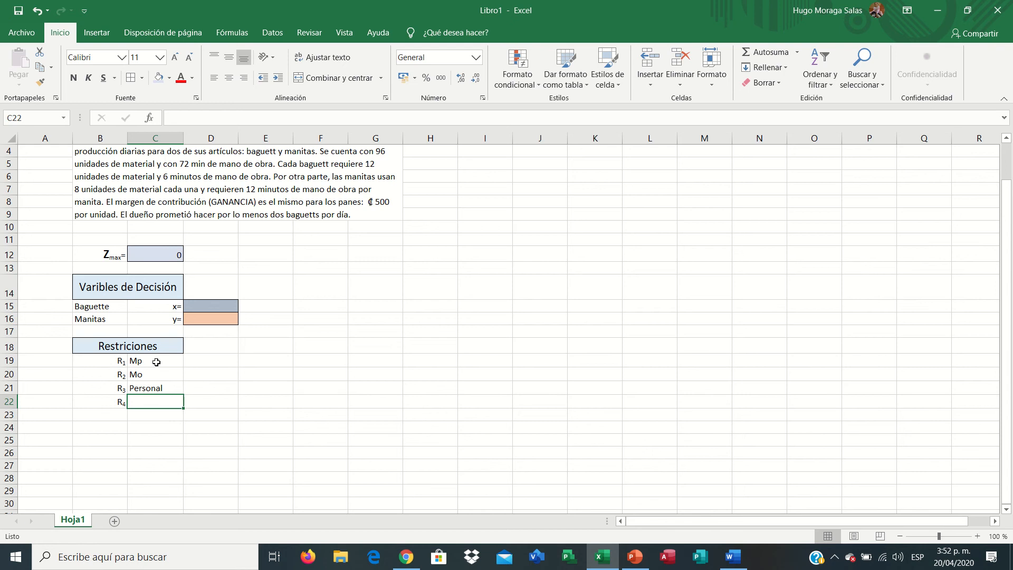
{"action": "type", "text": "N. N"}
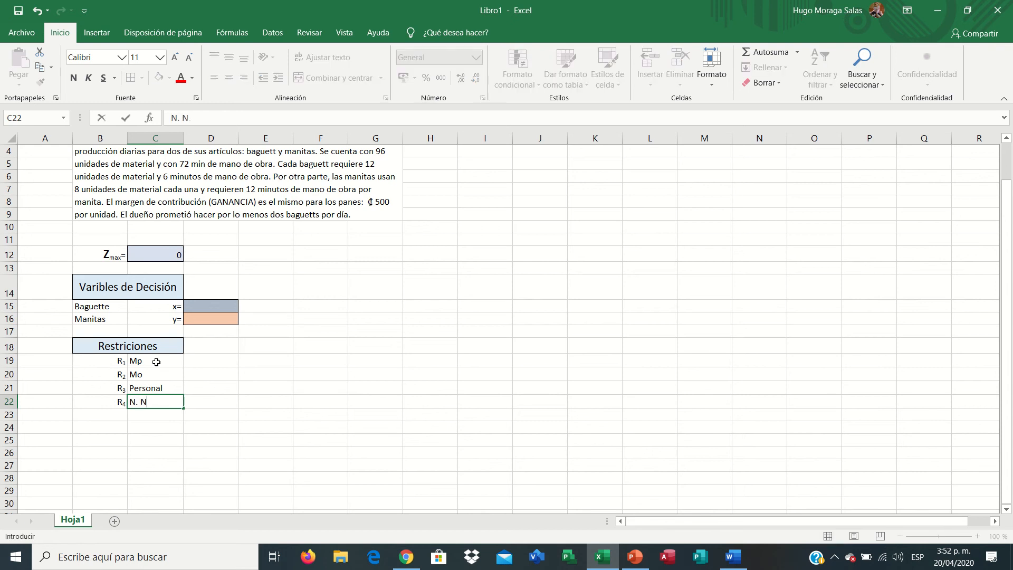
{"action": "type", "text": "egatividad"}
{"action": "left_click", "coordinate": [162, 436]}
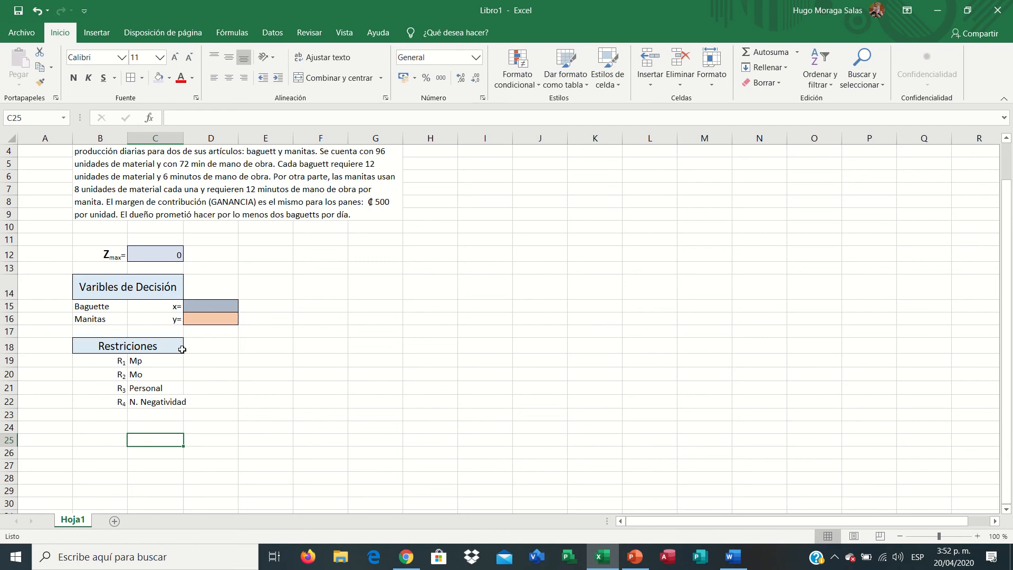
{"action": "left_click_drag", "start_coordinate": [183, 134], "coordinate": [189, 135]}
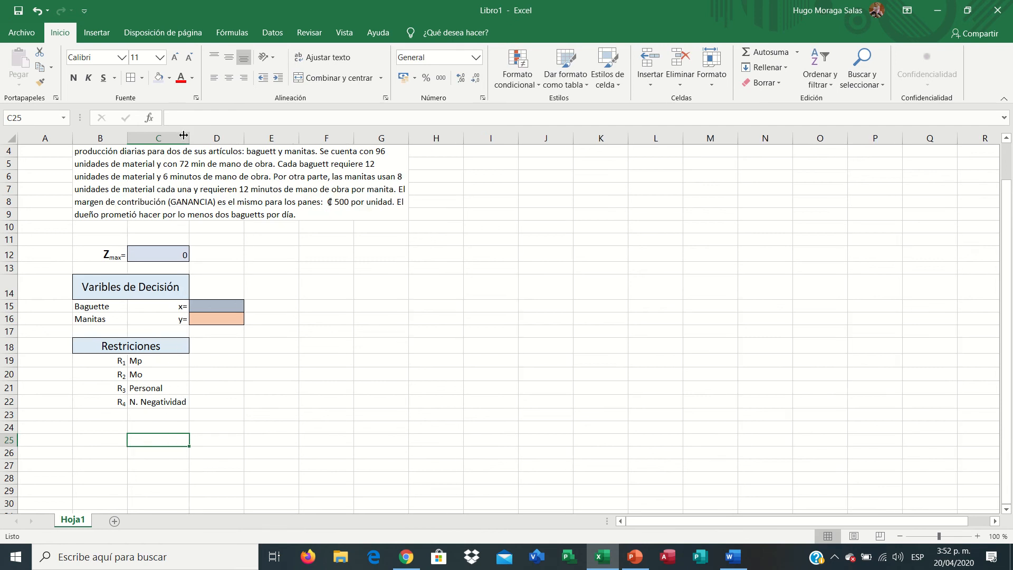
{"action": "left_click", "coordinate": [206, 360]}
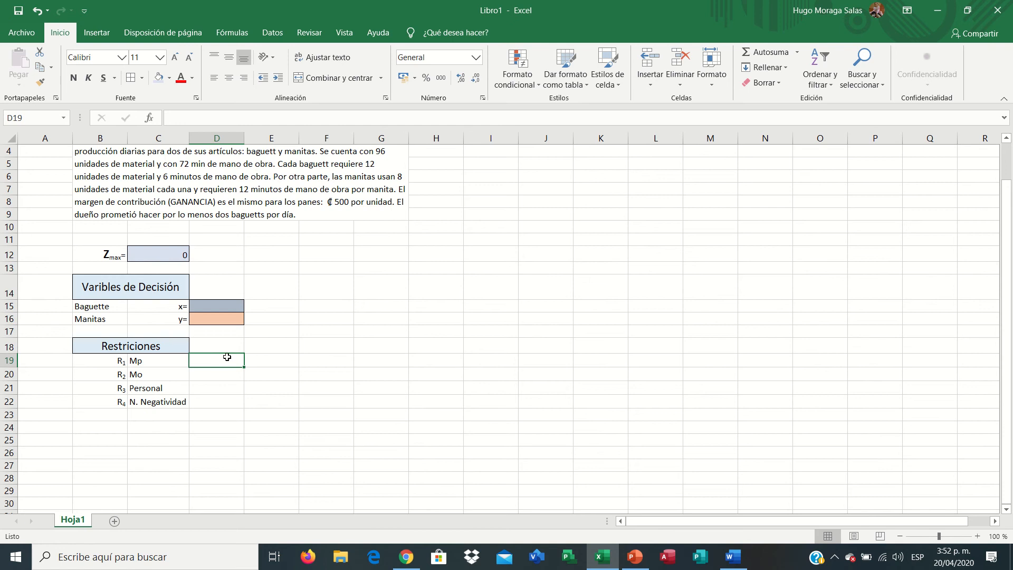
{"action": "left_click", "coordinate": [202, 347]}
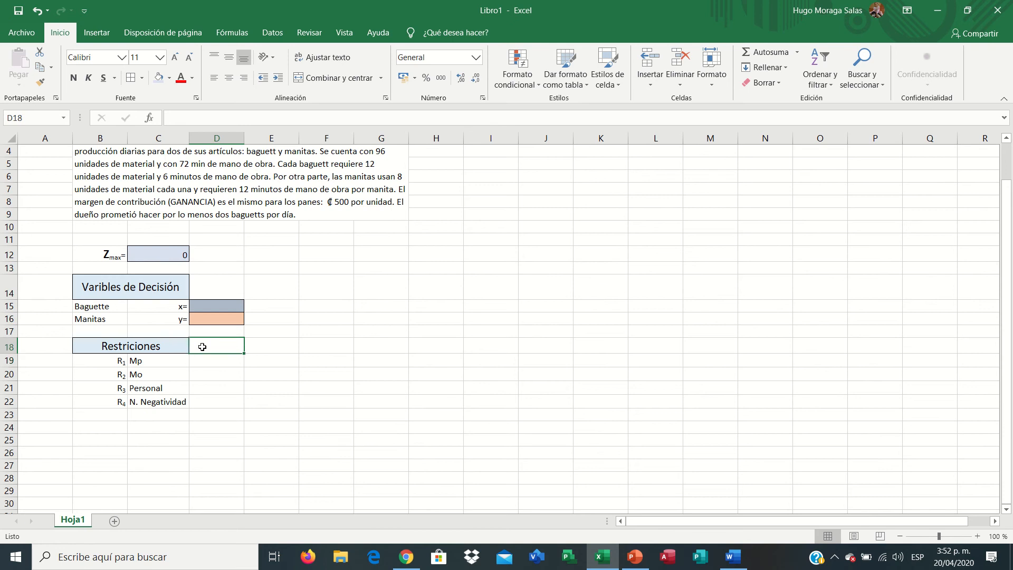
{"action": "left_click", "coordinate": [207, 360]}
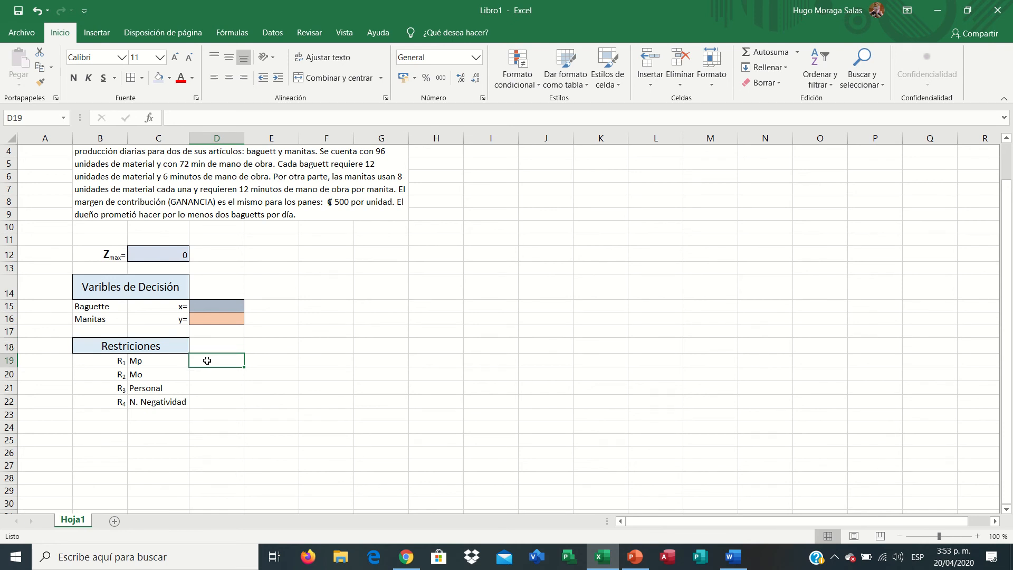
{"action": "left_click", "coordinate": [262, 360]}
{"action": "left_click", "coordinate": [276, 346]}
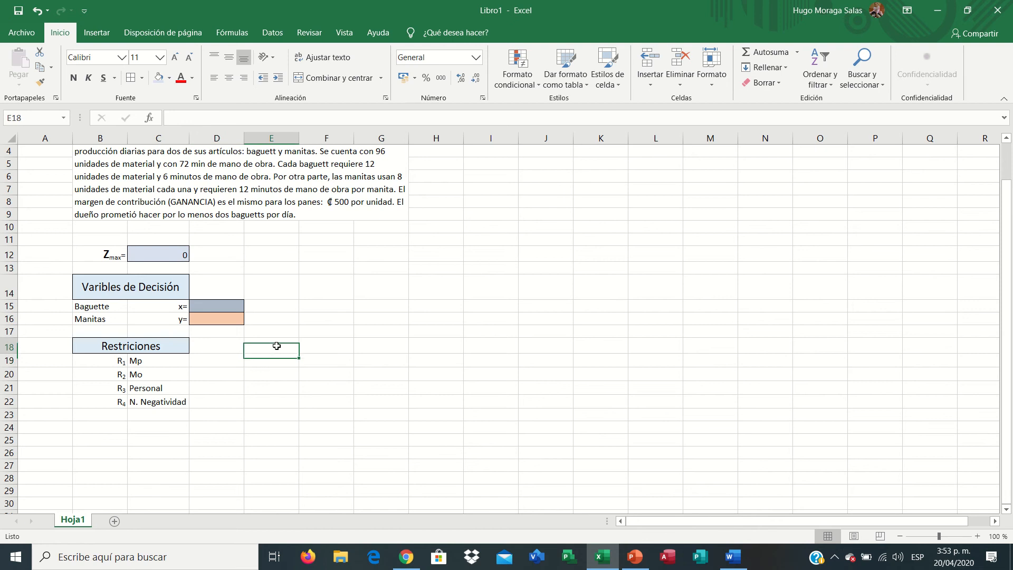
{"action": "left_click", "coordinate": [212, 363]}
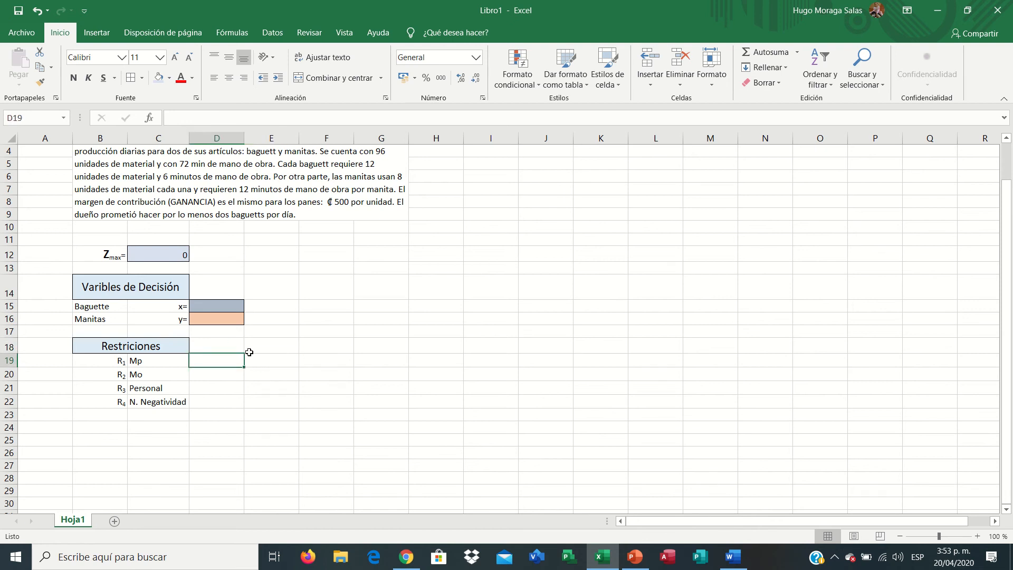
{"action": "left_click", "coordinate": [265, 348]}
Step: Enter the column headings "Rest" in D18 and "Limitante" in E18 beside the constraints heading
{"action": "left_click", "coordinate": [217, 349]}
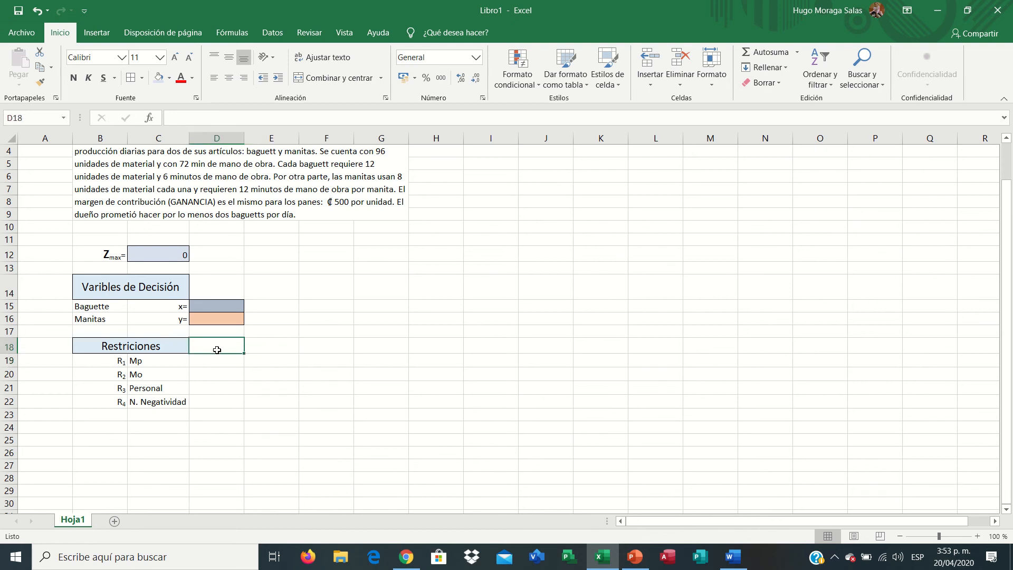
{"action": "type", "text": "r"}
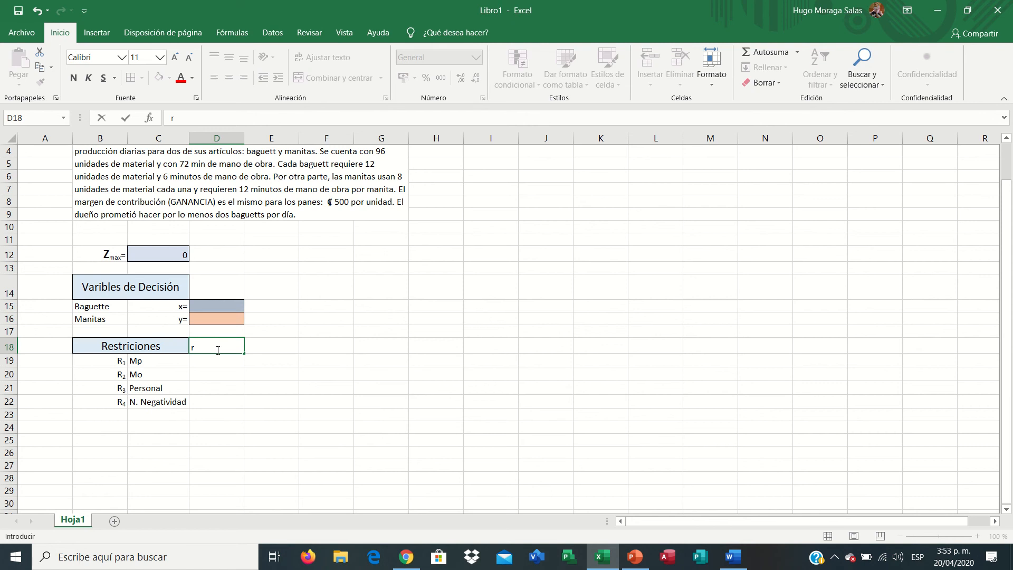
{"action": "key", "text": "BackSpace"}
{"action": "type", "text": "Rest"}
{"action": "left_click", "coordinate": [268, 351]}
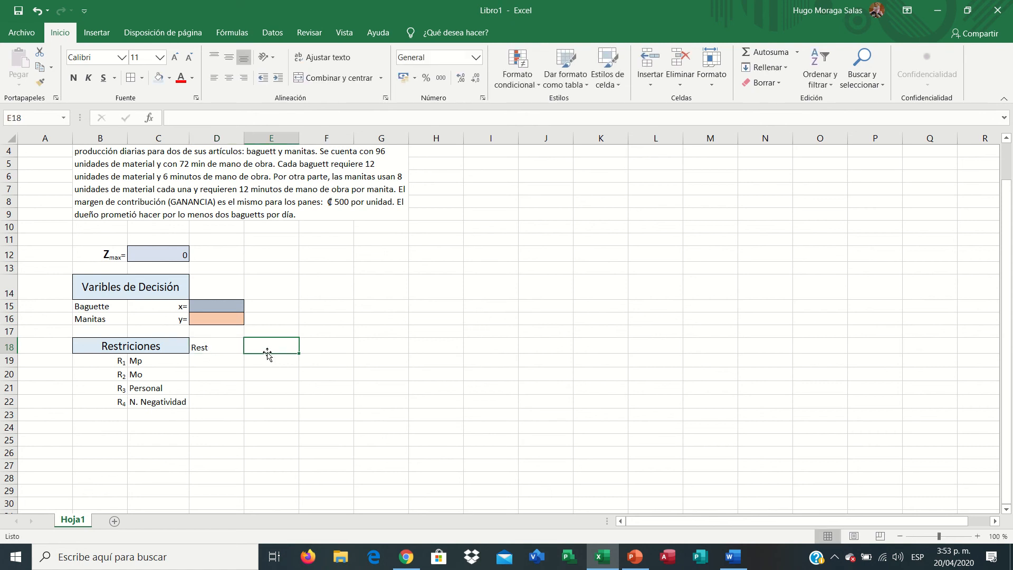
{"action": "type", "text": "Limitante"}
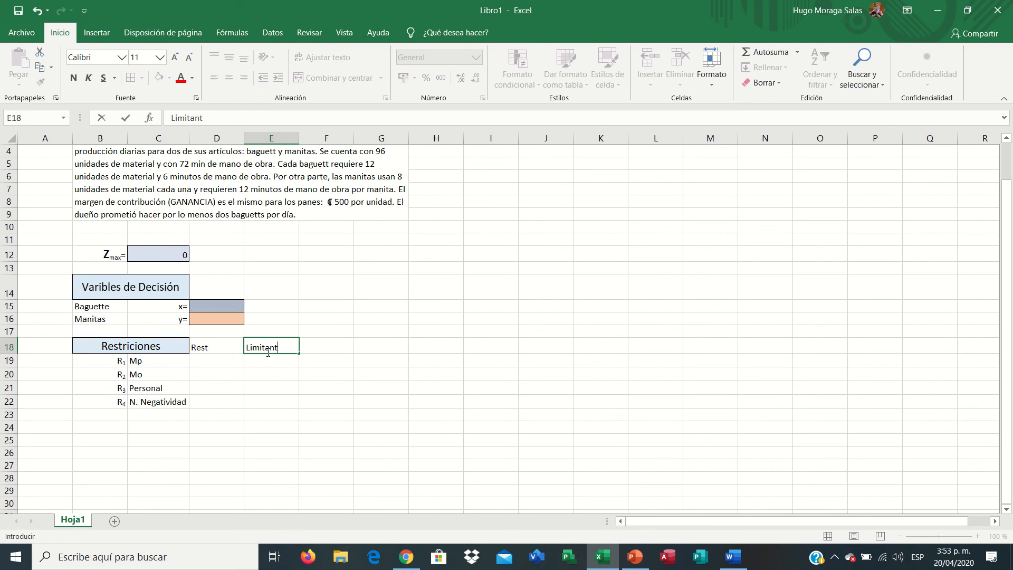
{"action": "left_click", "coordinate": [202, 363]}
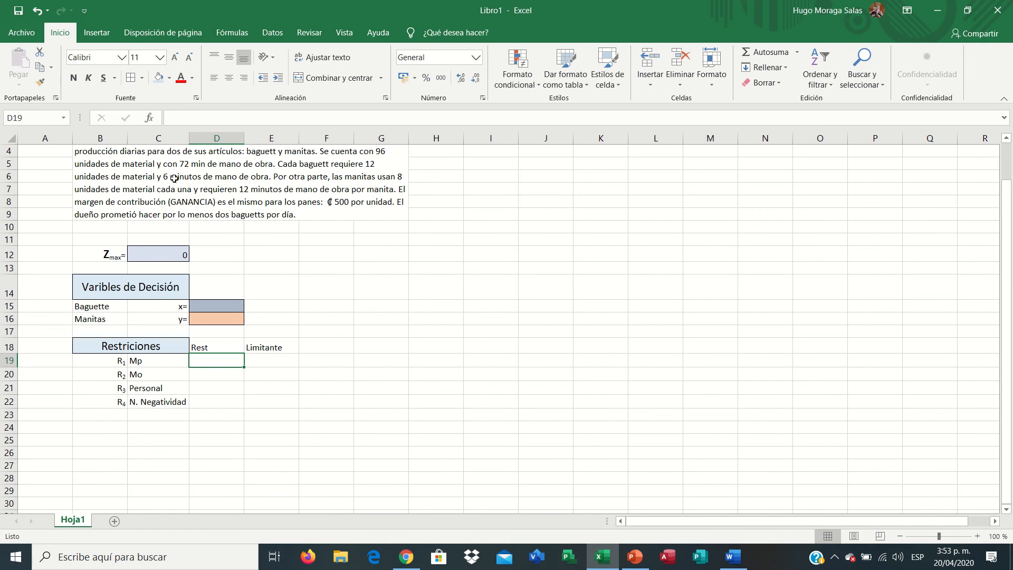
Step: Enter the limits from the problem statement in the Limitante column: 96 for Mp, 72 for Mo and 2 for Personal
{"action": "scroll", "coordinate": [354, 157], "scroll_direction": "up", "scroll_amount": 1}
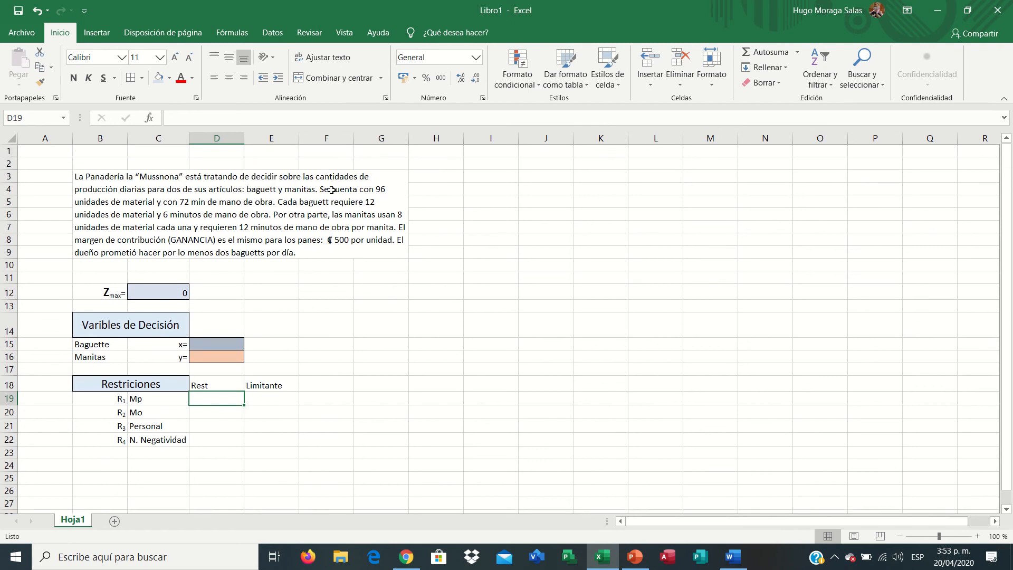
{"action": "left_click", "coordinate": [266, 400]}
{"action": "type", "text": "96"}
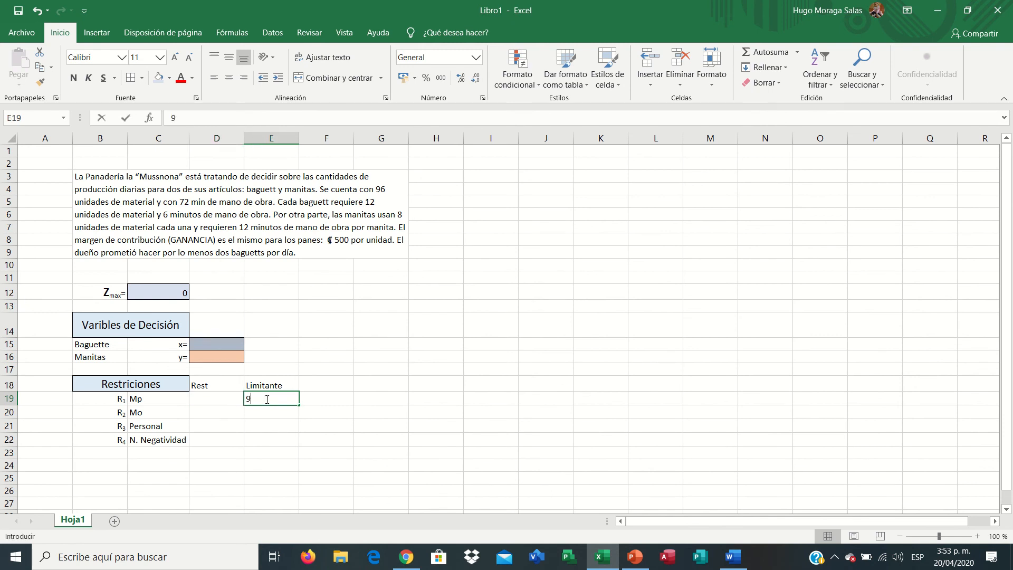
{"action": "left_click", "coordinate": [254, 411]}
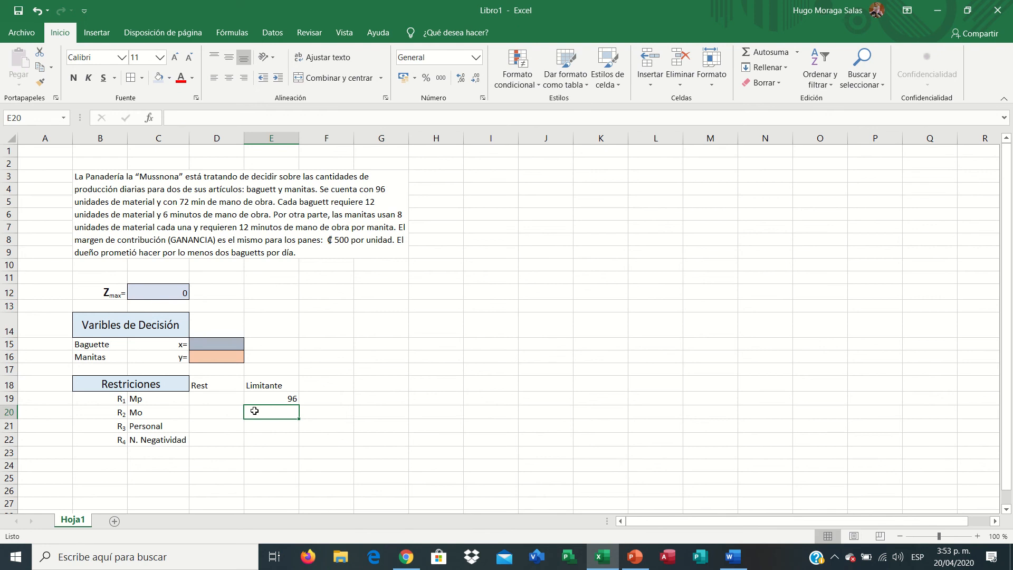
{"action": "type", "text": "72"}
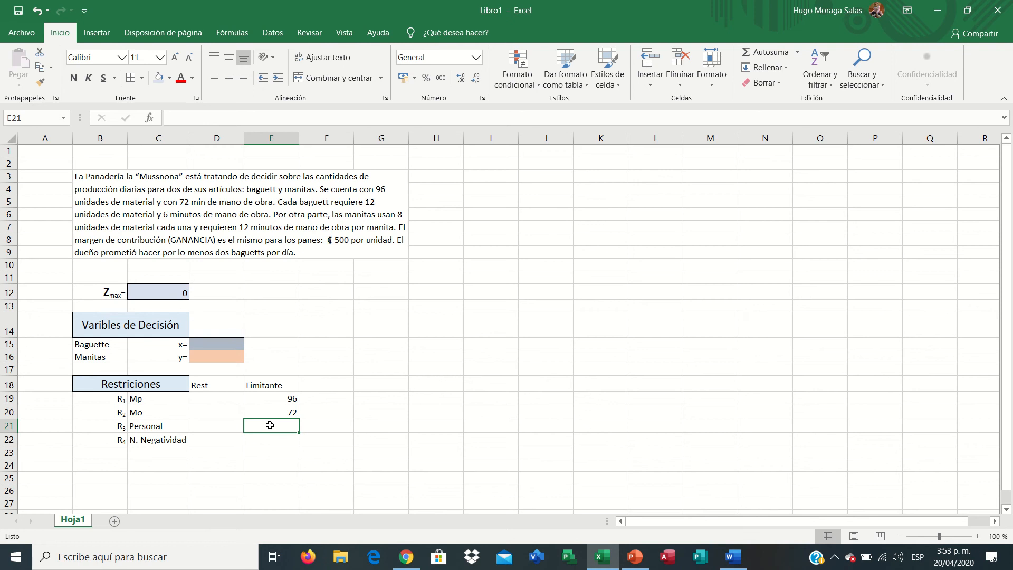
{"action": "type", "text": "2"}
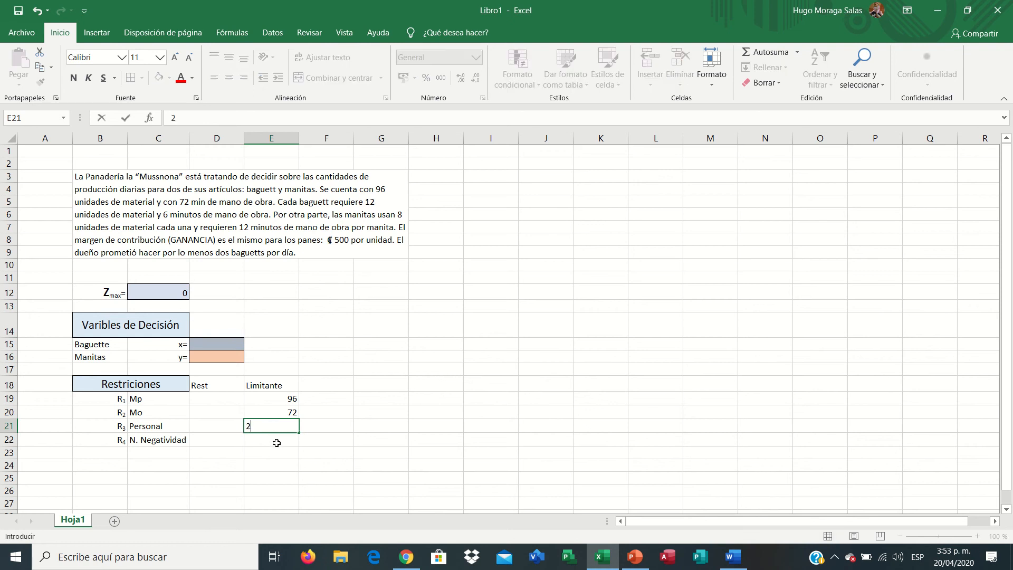
{"action": "left_click", "coordinate": [276, 442]}
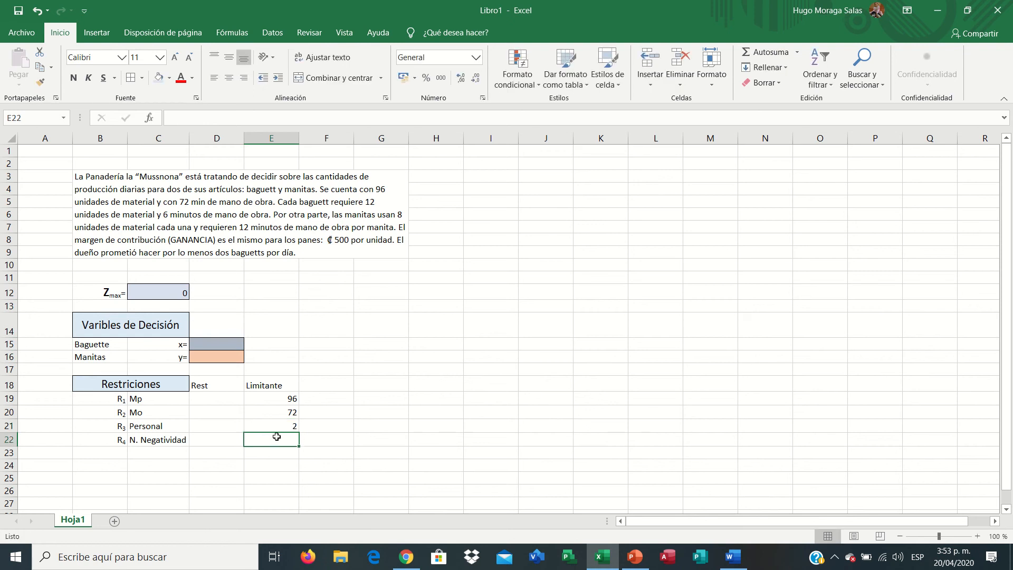
Step: Enter the Mp constraint formula +12*x+8*y in D19, referencing the baguette and manitas variable cells
{"action": "left_click", "coordinate": [230, 397]}
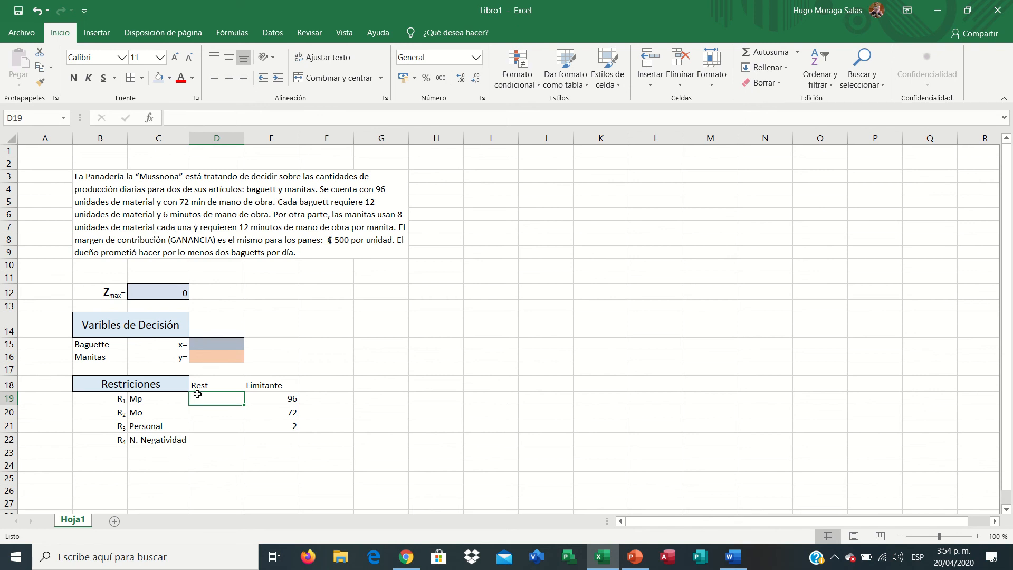
{"action": "type", "text": "+12"}
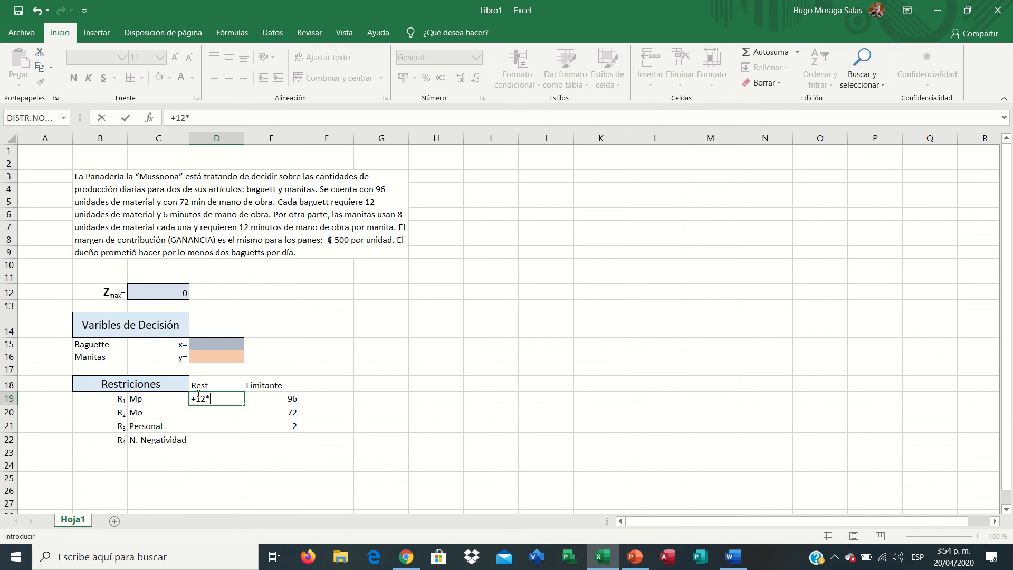
{"action": "type", "text": "*"}
{"action": "left_click", "coordinate": [212, 344]}
{"action": "type", "text": "+"}
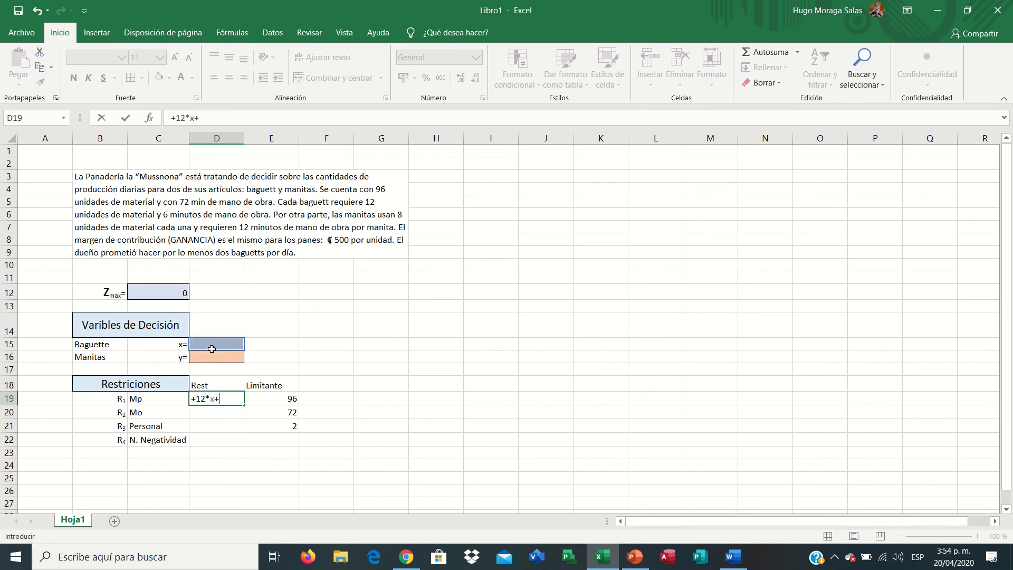
{"action": "type", "text": "8*"}
{"action": "left_click", "coordinate": [220, 360]}
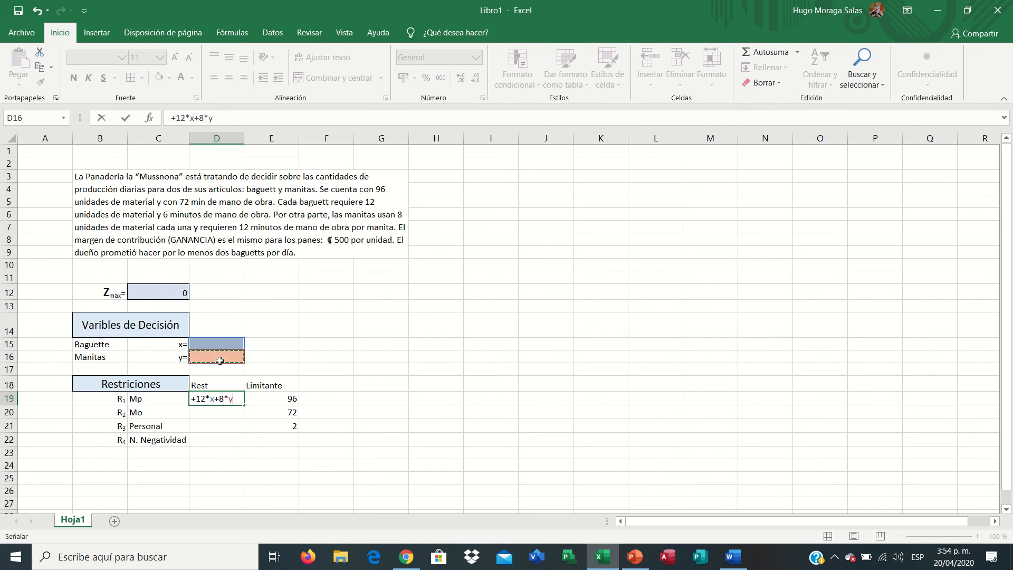
{"action": "key", "text": "Return"}
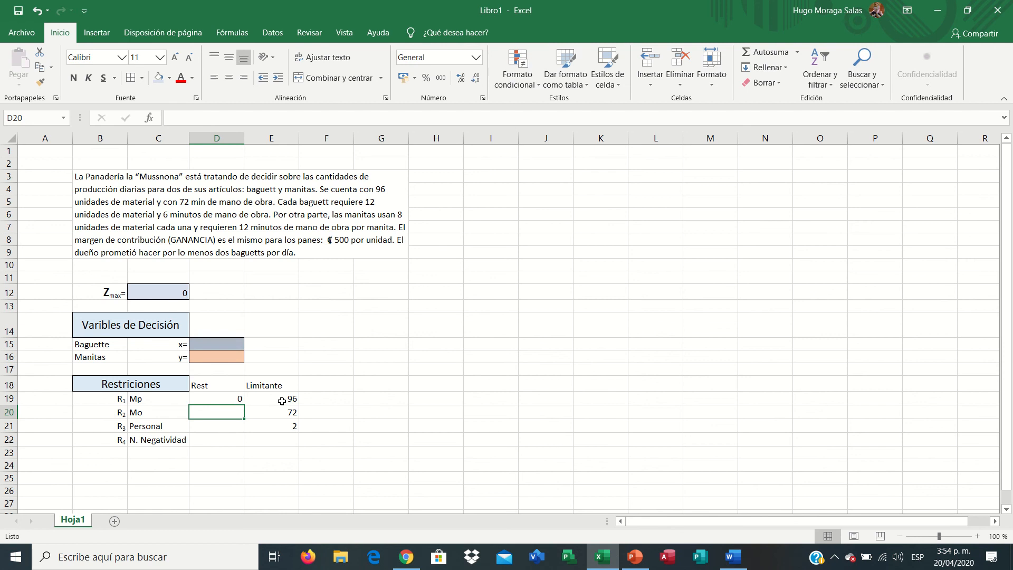
{"action": "left_click", "coordinate": [269, 138]}
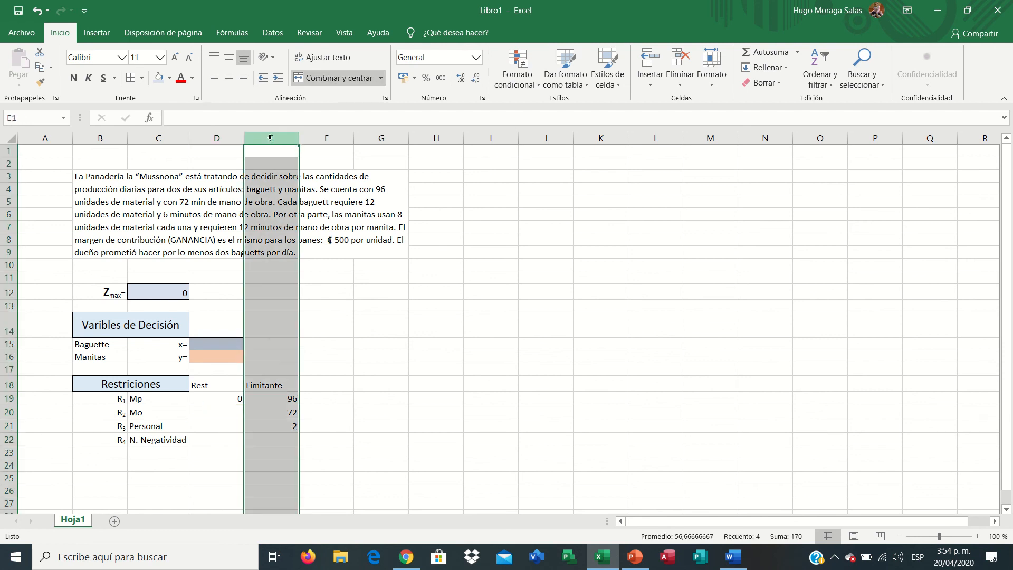
{"action": "right_click", "coordinate": [270, 139]}
{"action": "left_click", "coordinate": [321, 249]}
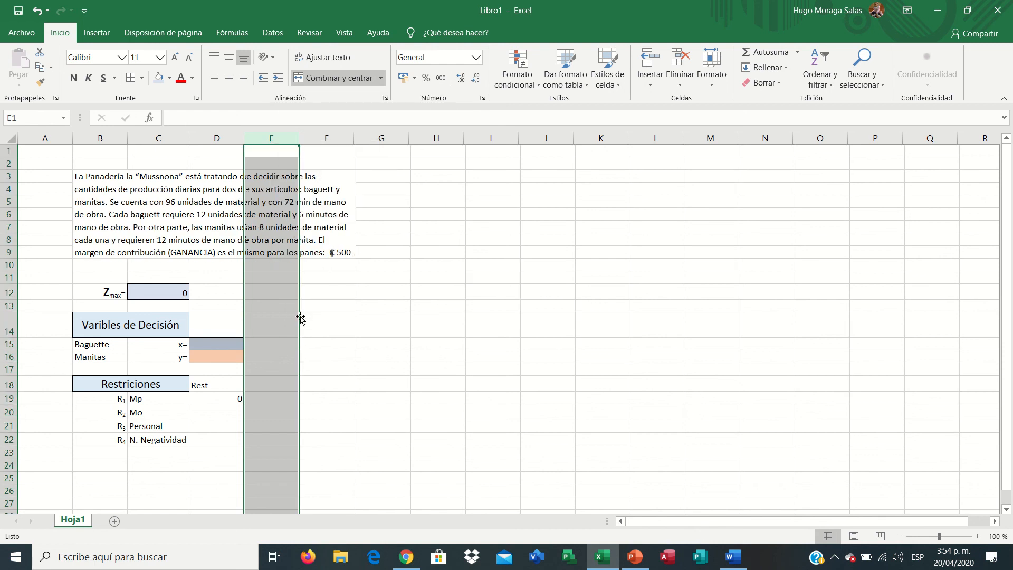
{"action": "left_click", "coordinate": [270, 373]}
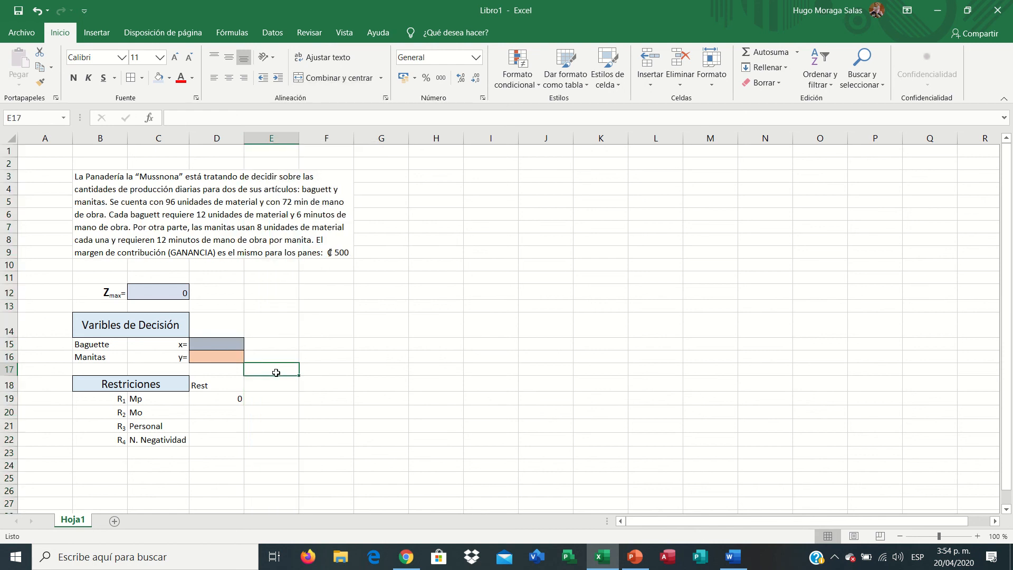
{"action": "left_click", "coordinate": [36, 11]}
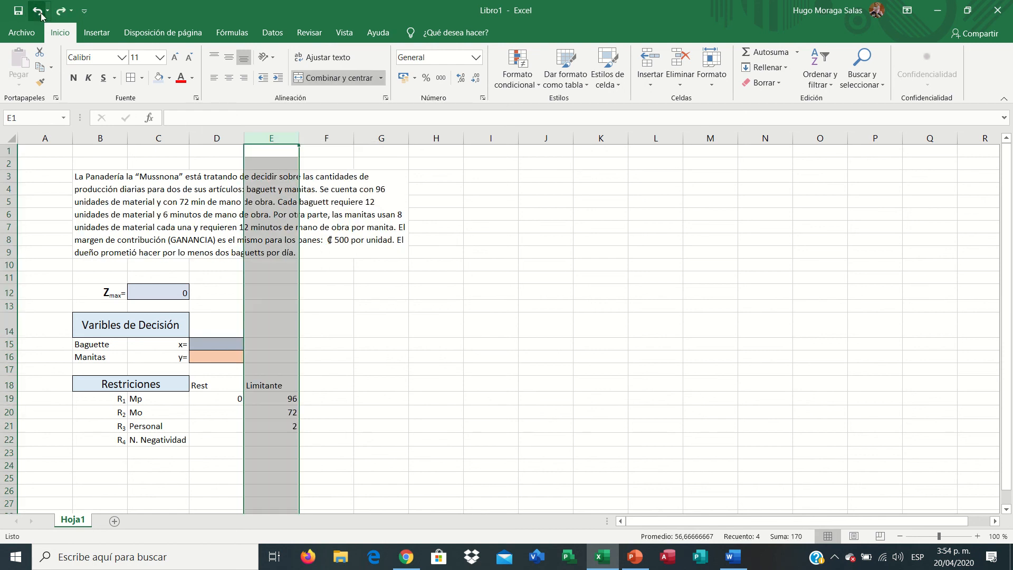
Step: Insert a blank column before the Rest column and copy the "Rest" heading into D18
{"action": "right_click", "coordinate": [219, 139]}
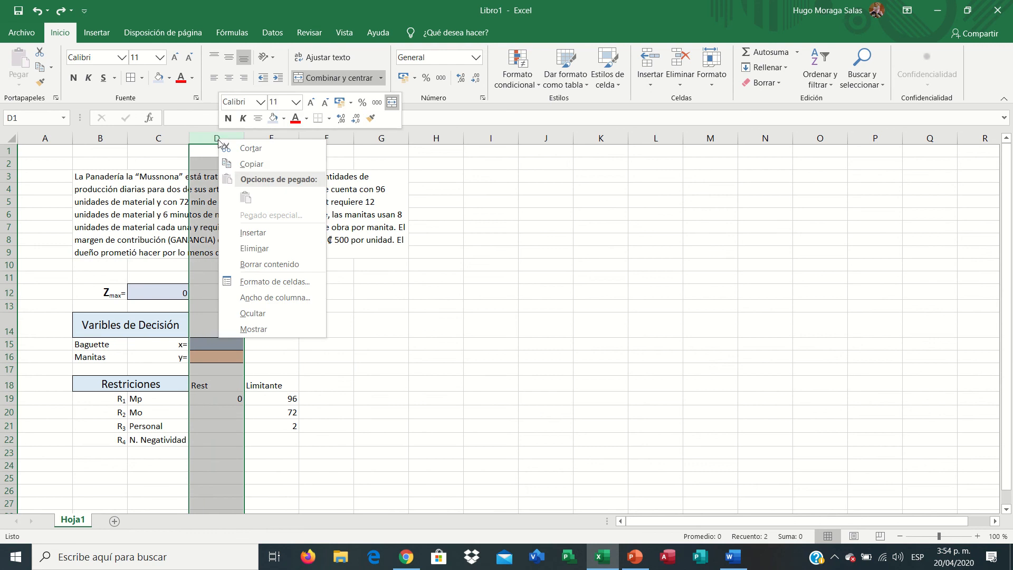
{"action": "left_click", "coordinate": [264, 232]}
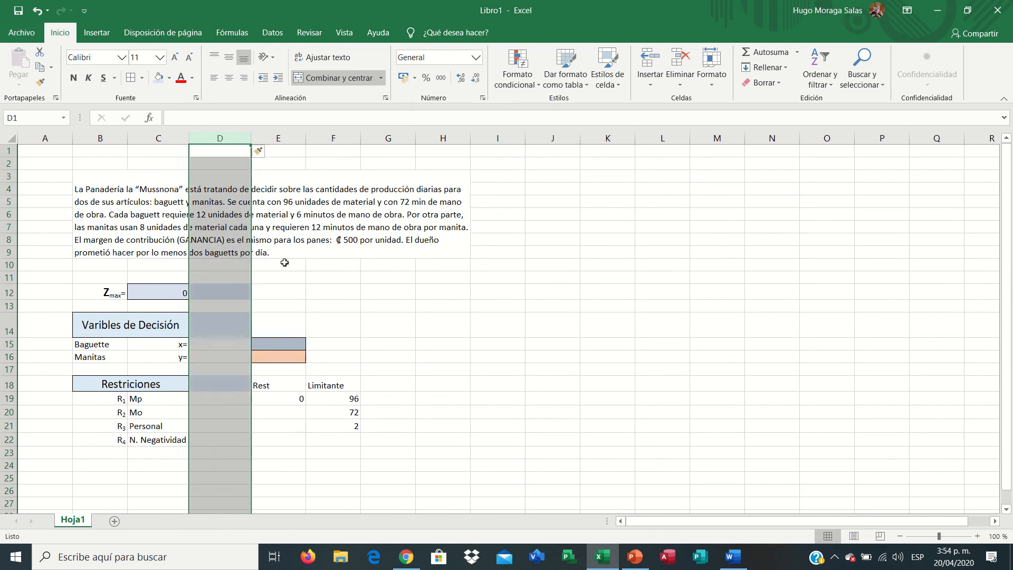
{"action": "left_click", "coordinate": [279, 393]}
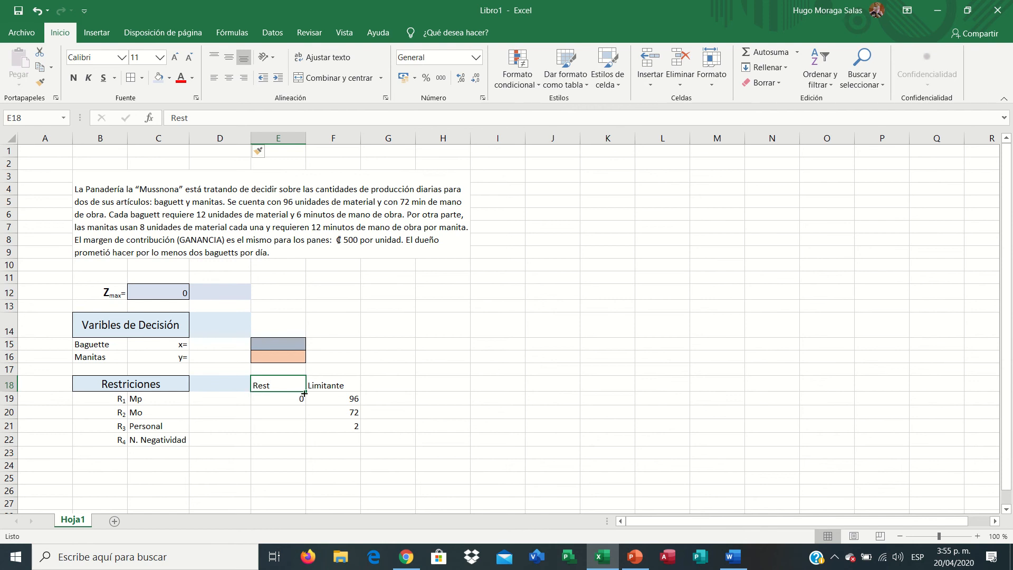
{"action": "left_click_drag", "start_coordinate": [299, 391], "coordinate": [222, 391]}
{"action": "left_click", "coordinate": [247, 385]}
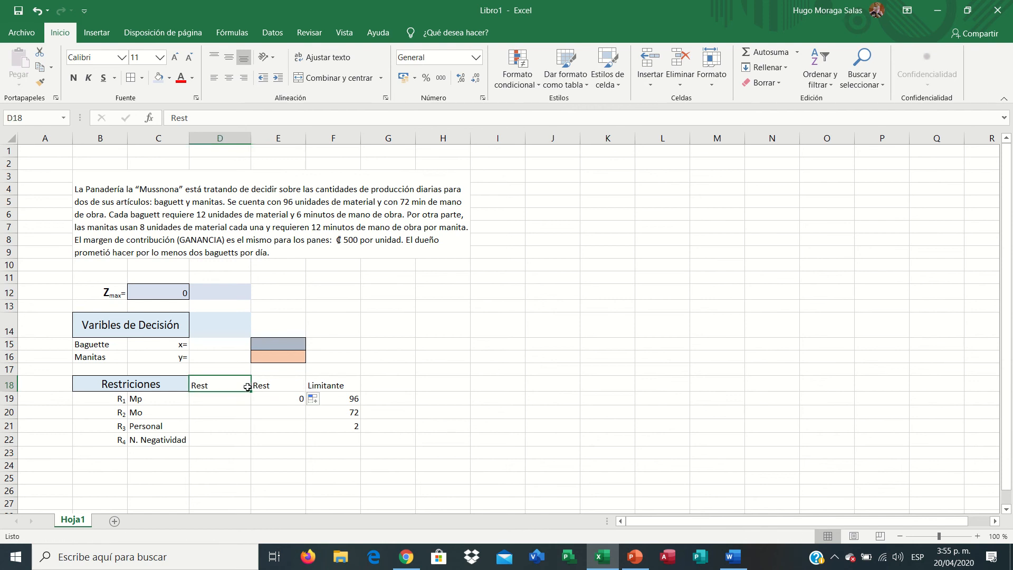
Step: Move the constraint formula range E19:E22 into the new column, starting at D19
{"action": "left_click", "coordinate": [285, 398]}
{"action": "left_click_drag", "start_coordinate": [285, 398], "coordinate": [283, 439]}
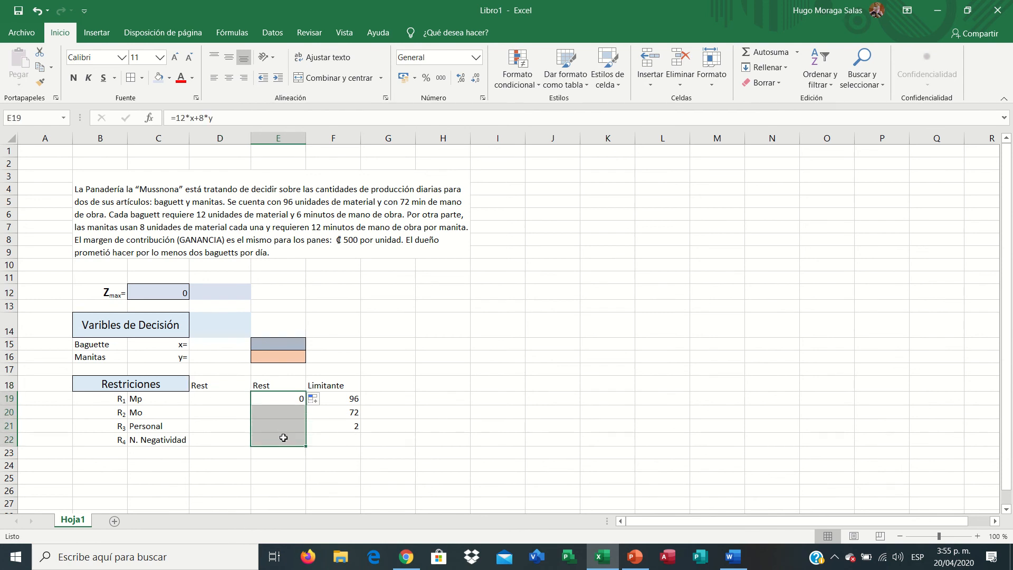
{"action": "key", "text": "ctrl+c"}
{"action": "left_click", "coordinate": [220, 398]}
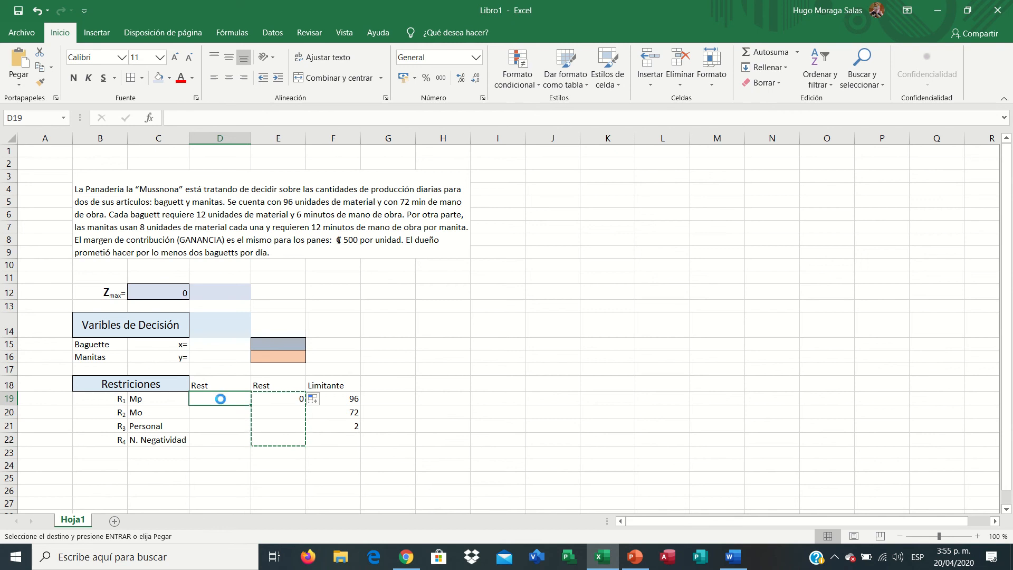
{"action": "key", "text": "ctrl+v"}
Step: Replace the heading in E18 with "Condicionante" and widen column E to fit it
{"action": "left_click", "coordinate": [266, 387]}
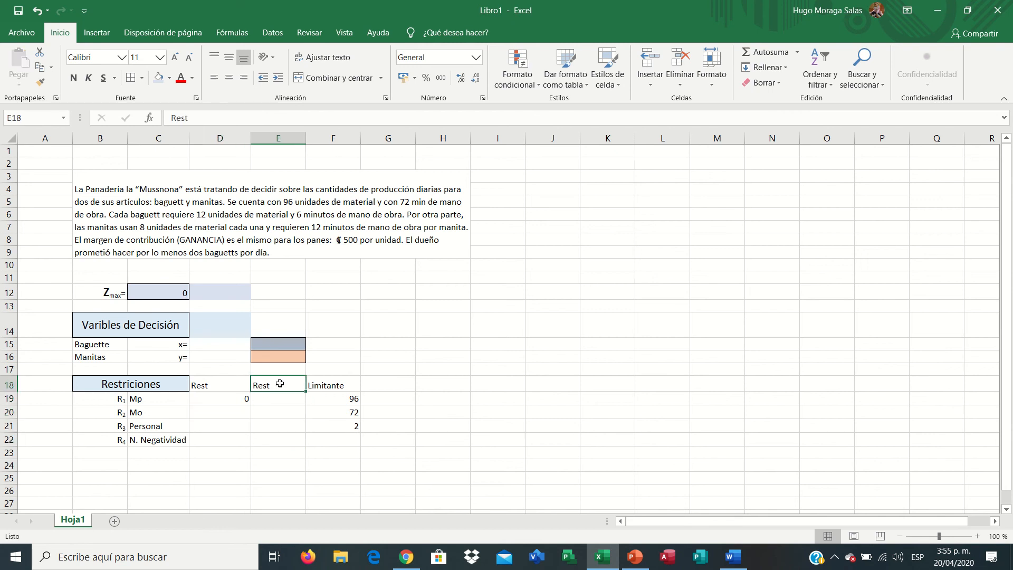
{"action": "type", "text": "Cond"}
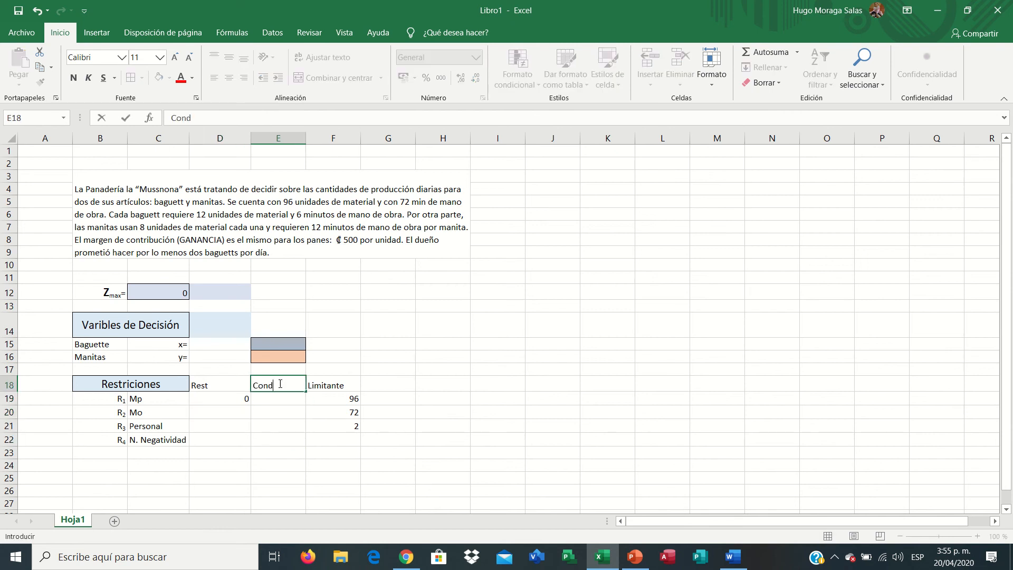
{"action": "type", "text": "icionante"}
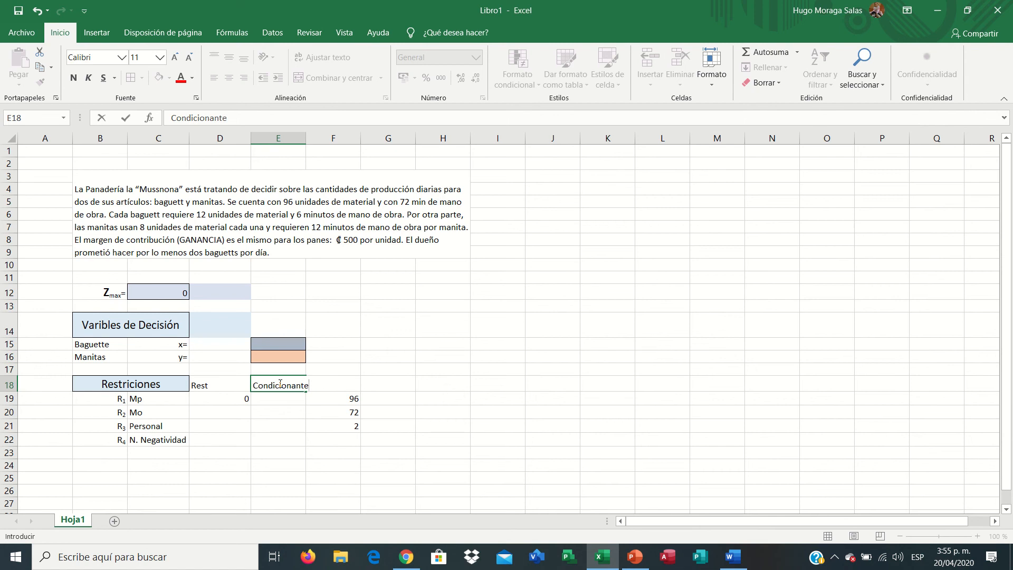
{"action": "key", "text": "Return"}
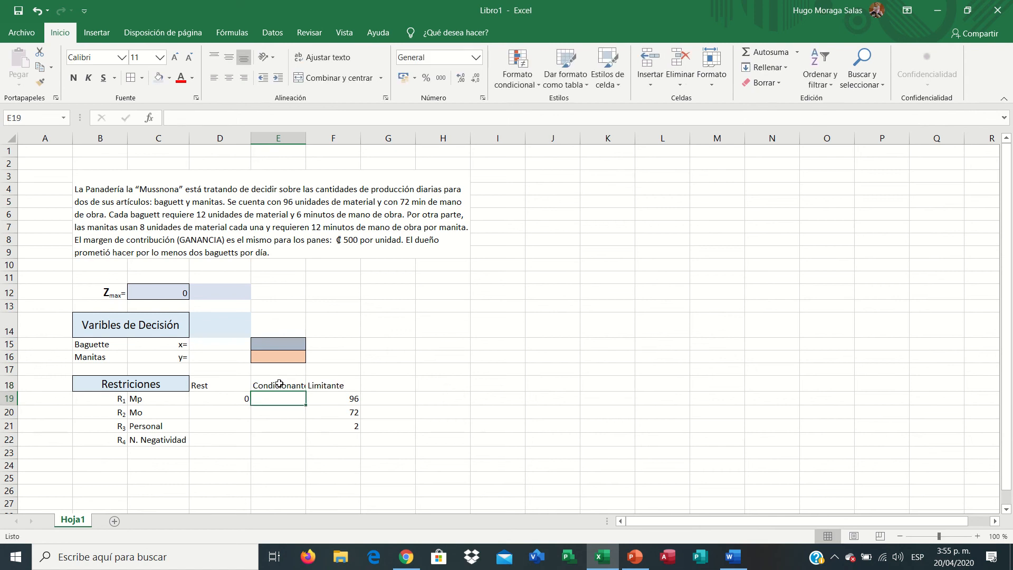
{"action": "double_click", "coordinate": [305, 140]}
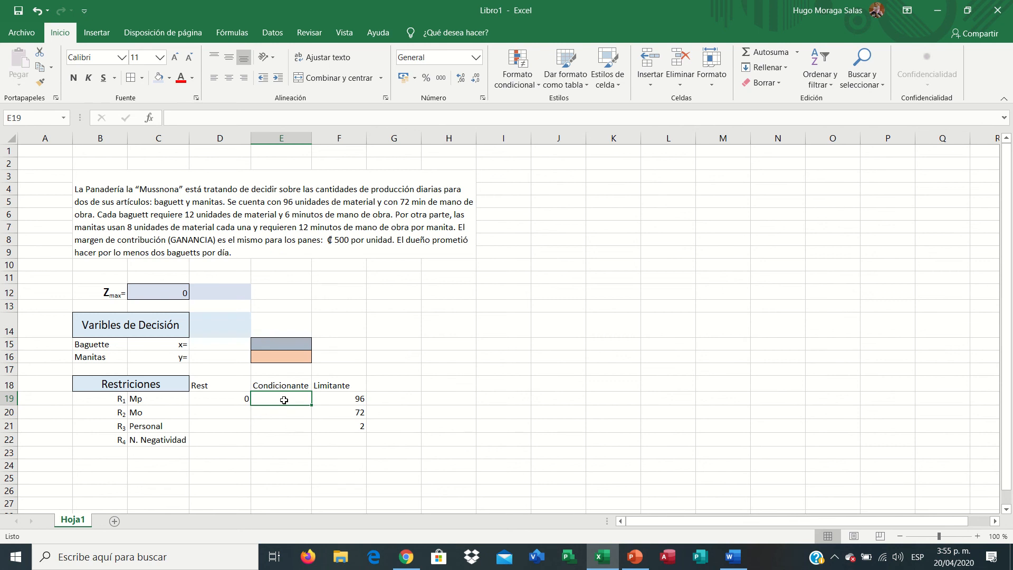
Step: Enter the condition <= for Mp in E19 and format it centered, bold and 14 pt
{"action": "type", "text": "<="}
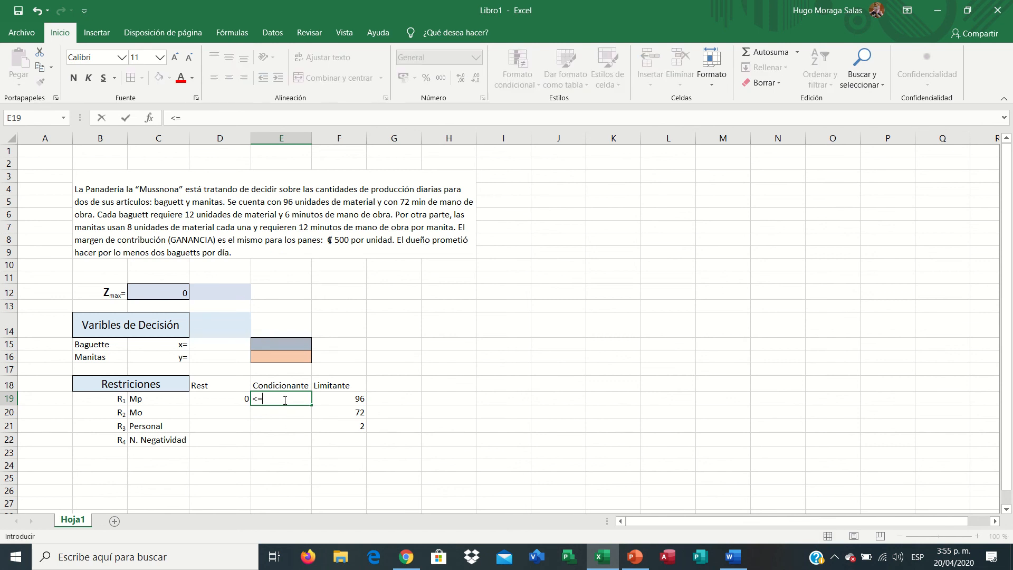
{"action": "key", "text": "Return"}
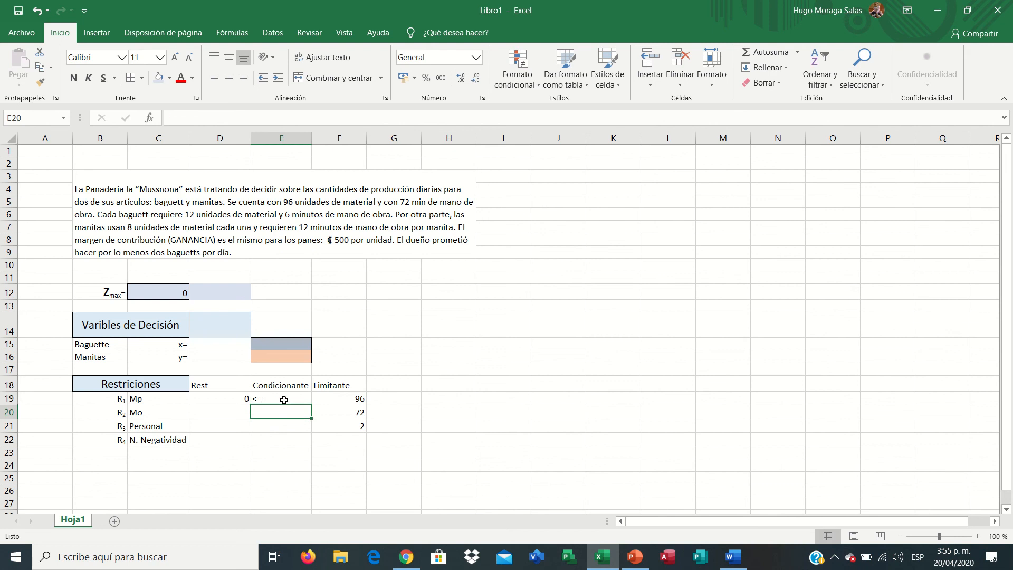
{"action": "left_click", "coordinate": [229, 398]}
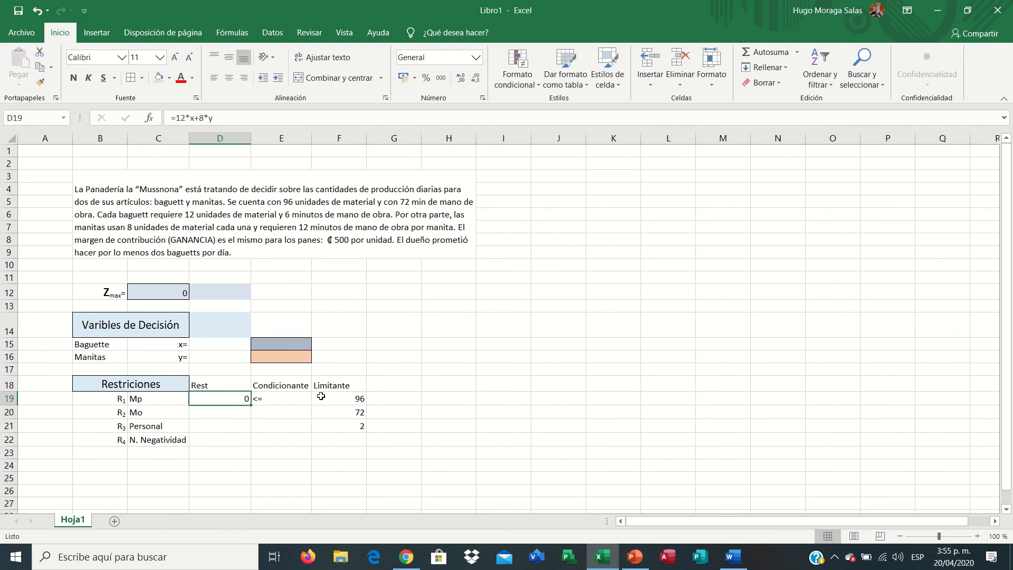
{"action": "left_click", "coordinate": [268, 403]}
{"action": "left_click", "coordinate": [228, 78]}
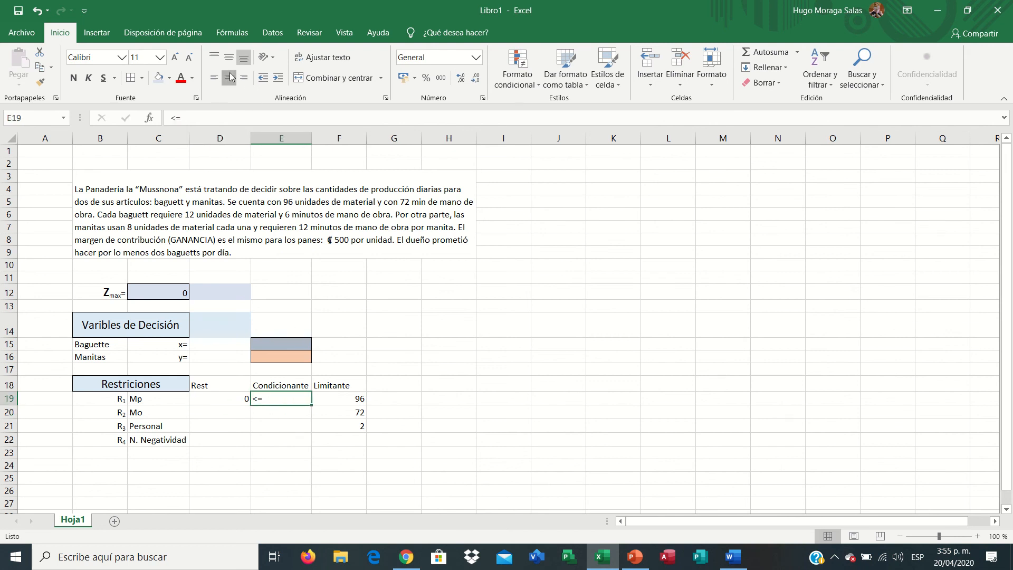
{"action": "left_click", "coordinate": [74, 78]}
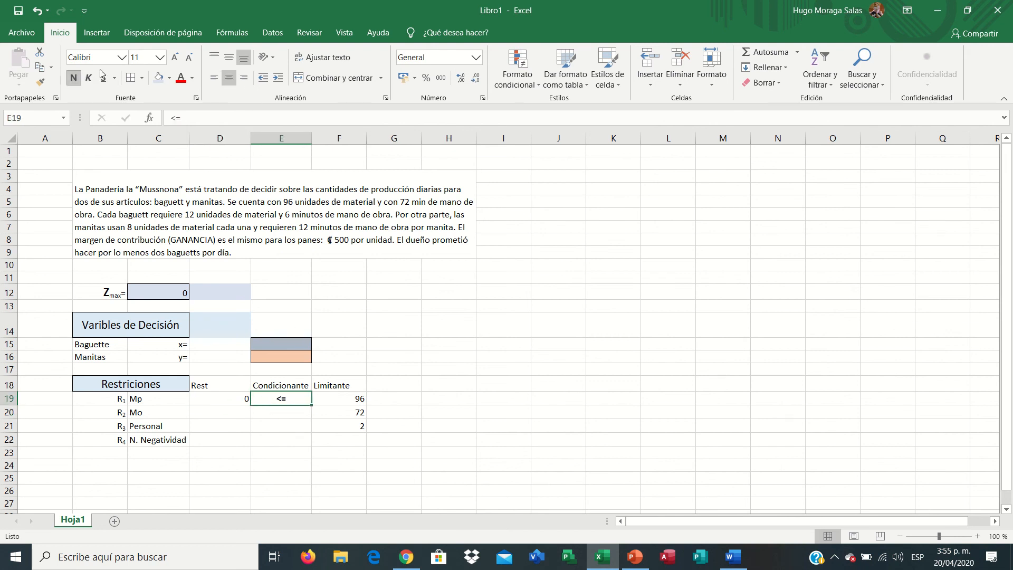
{"action": "left_click", "coordinate": [159, 57]}
{"action": "left_click", "coordinate": [136, 136]}
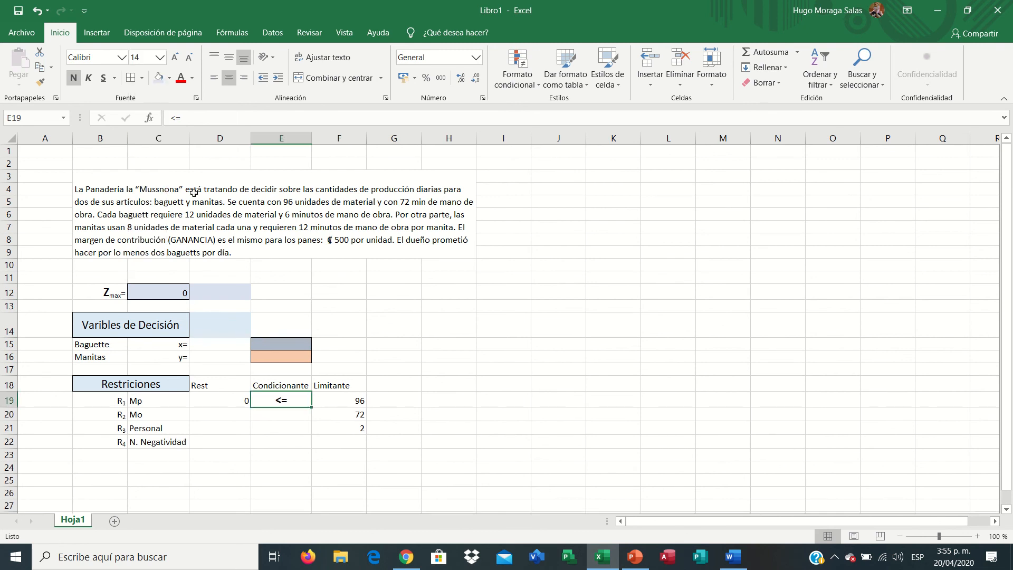
{"action": "left_click", "coordinate": [231, 414]}
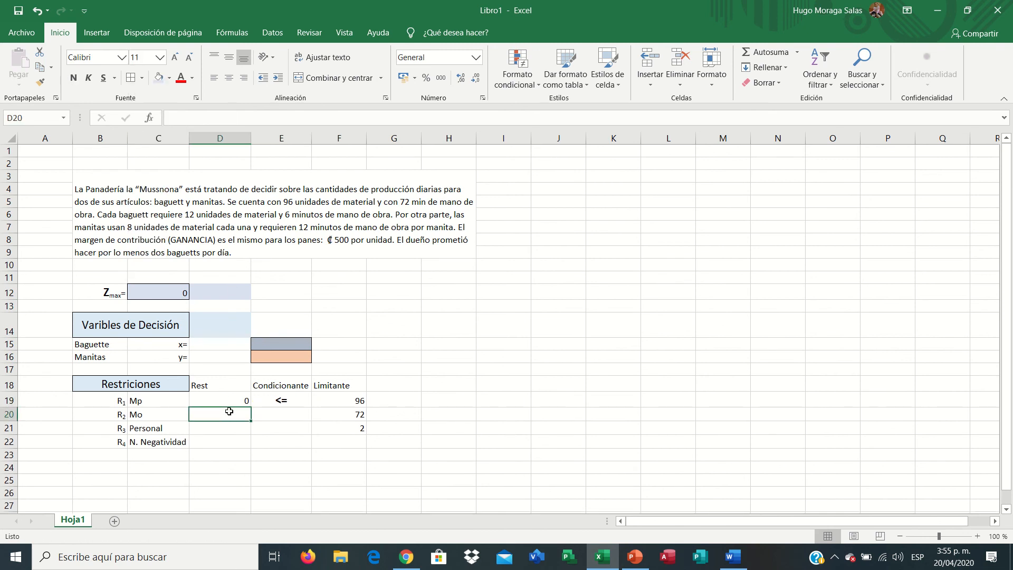
{"action": "left_click", "coordinate": [234, 401]}
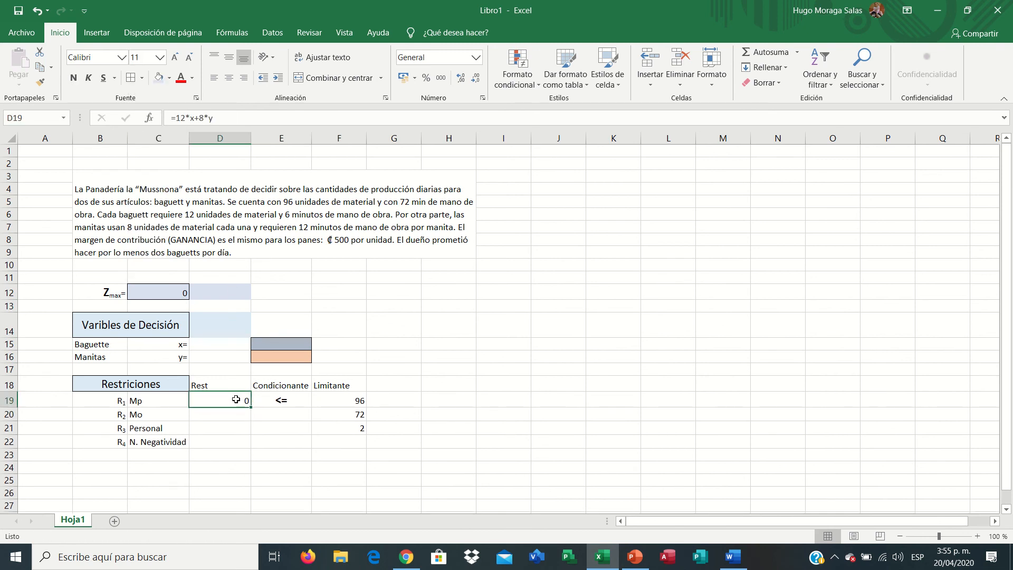
{"action": "left_click", "coordinate": [234, 417]}
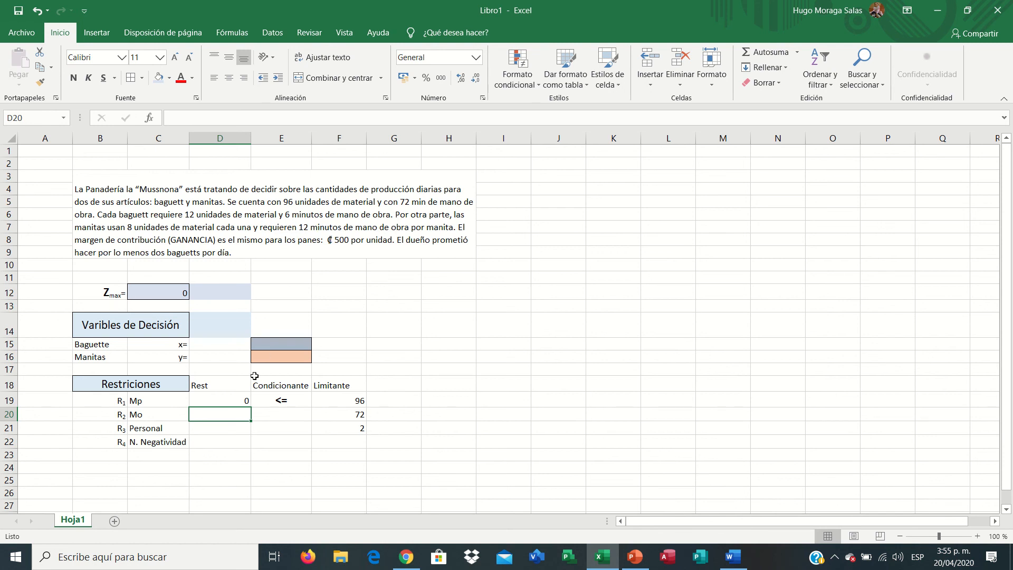
{"action": "type", "text": "+6"}
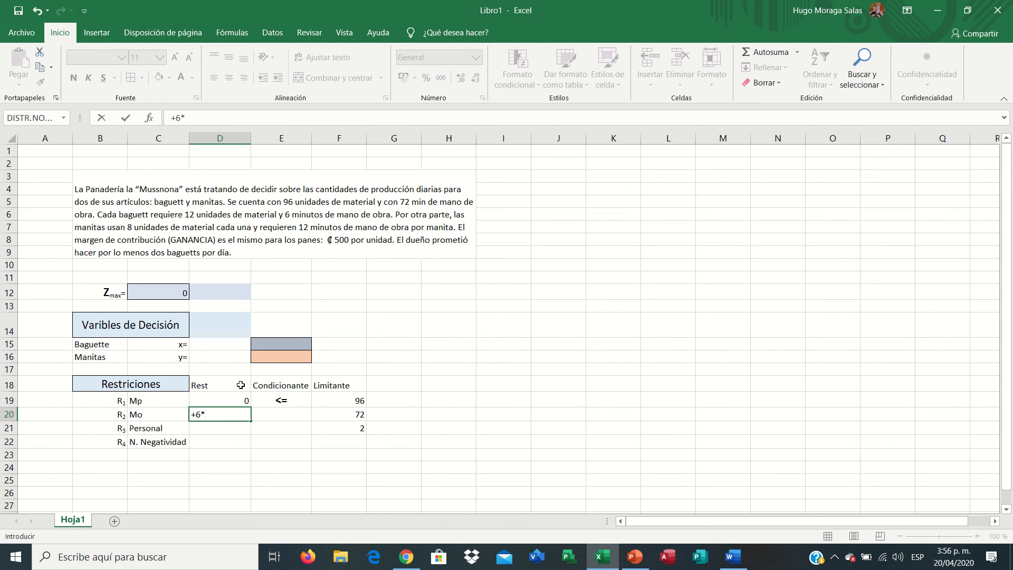
{"action": "type", "text": "*"}
{"action": "left_click", "coordinate": [258, 346]}
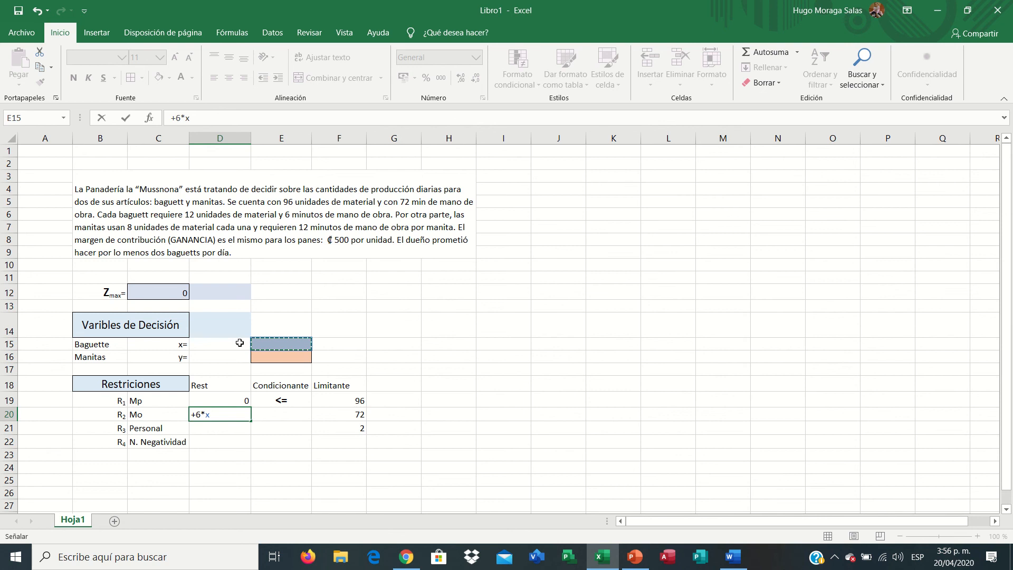
{"action": "left_click", "coordinate": [239, 342]}
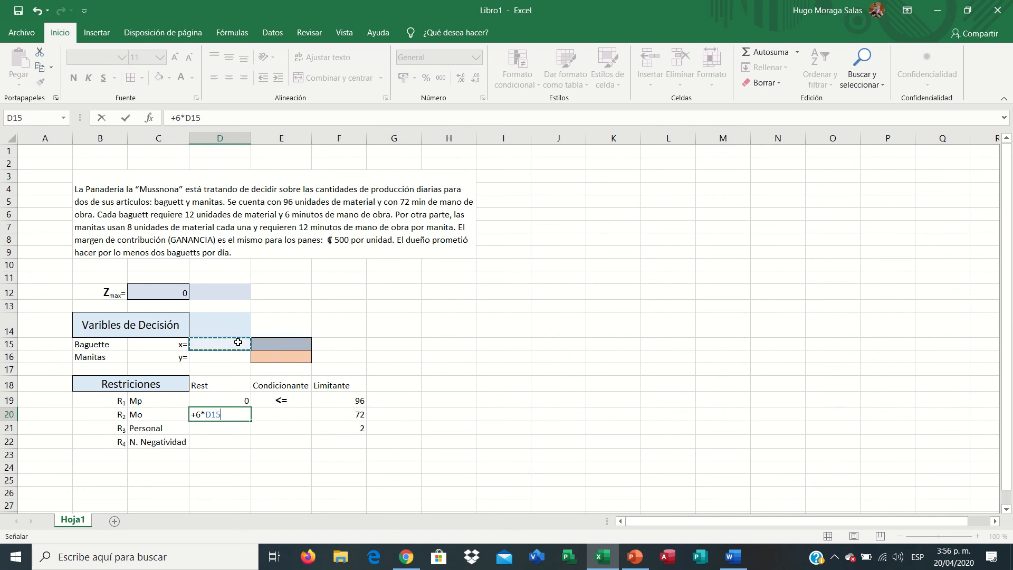
{"action": "left_click", "coordinate": [273, 346]}
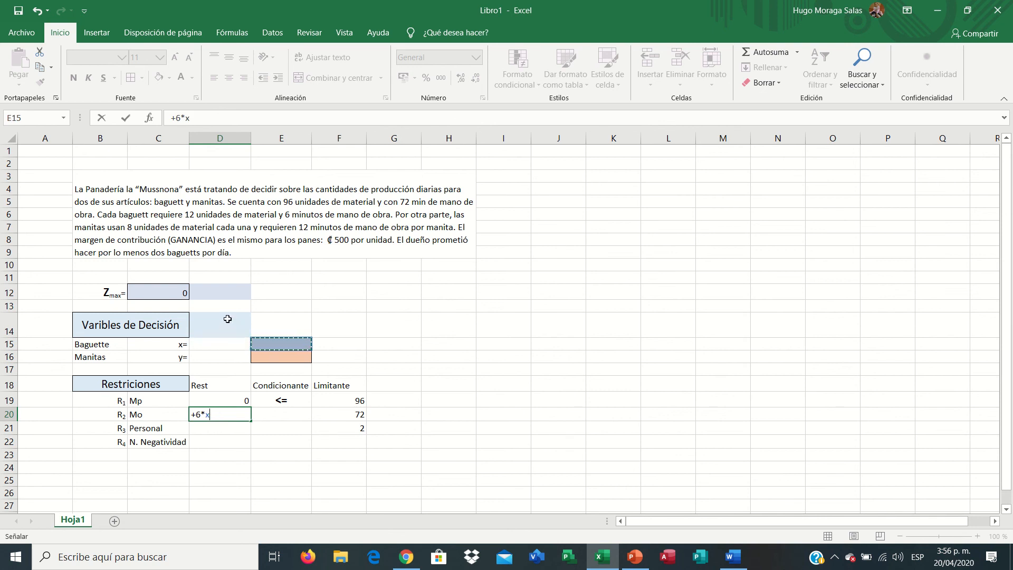
{"action": "key", "text": "Escape"}
Step: Move the two colored decision variable cells E15:E16 to D15:D16, beside the x= and y= labels
{"action": "left_click", "coordinate": [276, 346]}
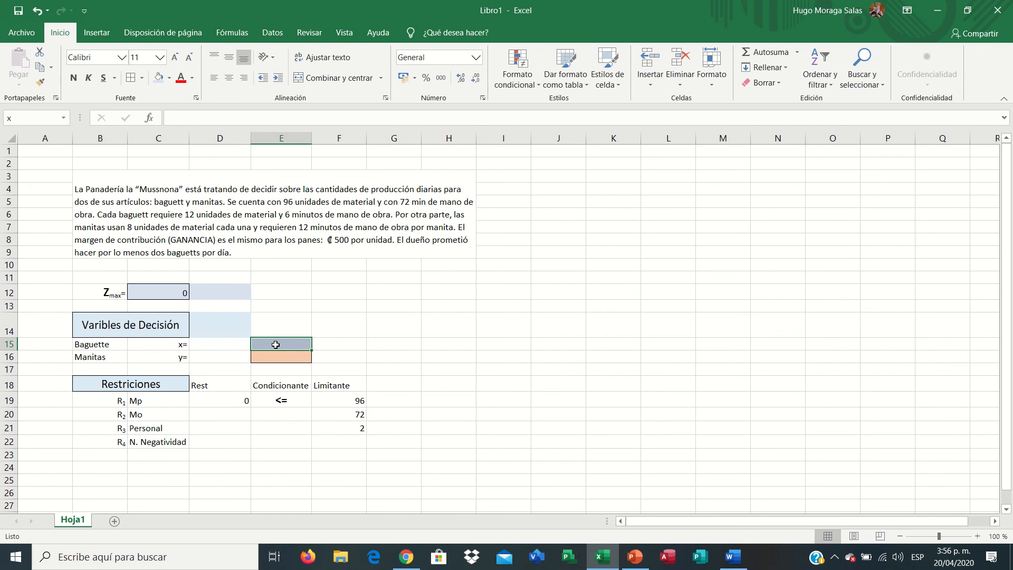
{"action": "left_click_drag", "start_coordinate": [262, 344], "coordinate": [264, 358]}
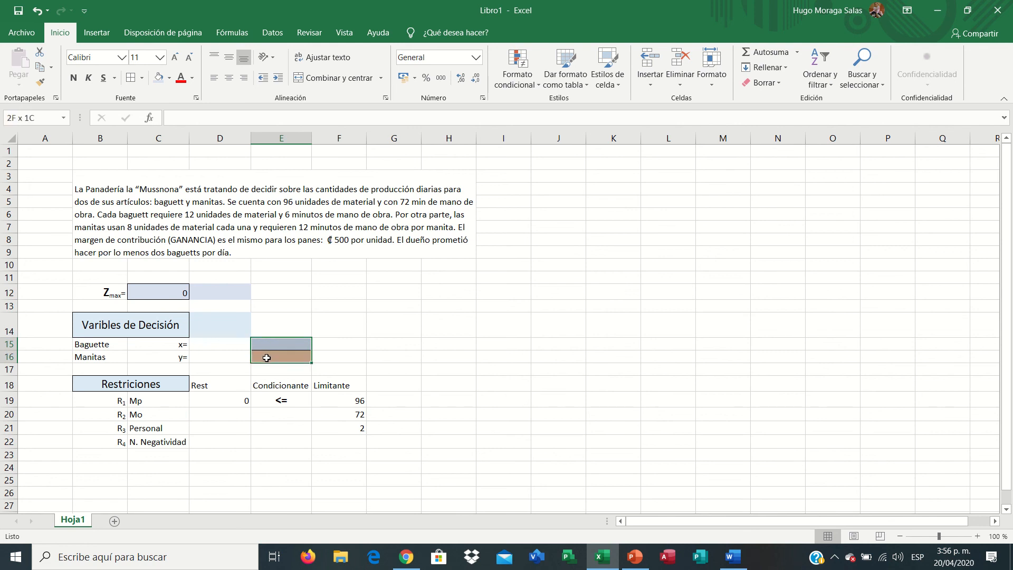
{"action": "key", "text": "ctrl+c"}
{"action": "left_click", "coordinate": [224, 344]}
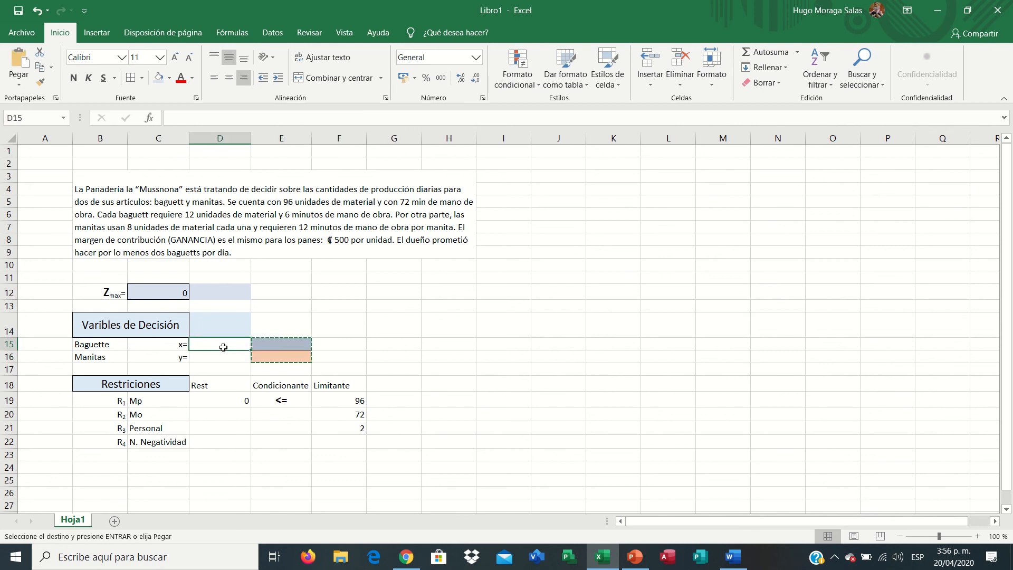
{"action": "key", "text": "ctrl+v"}
{"action": "left_click", "coordinate": [321, 360]}
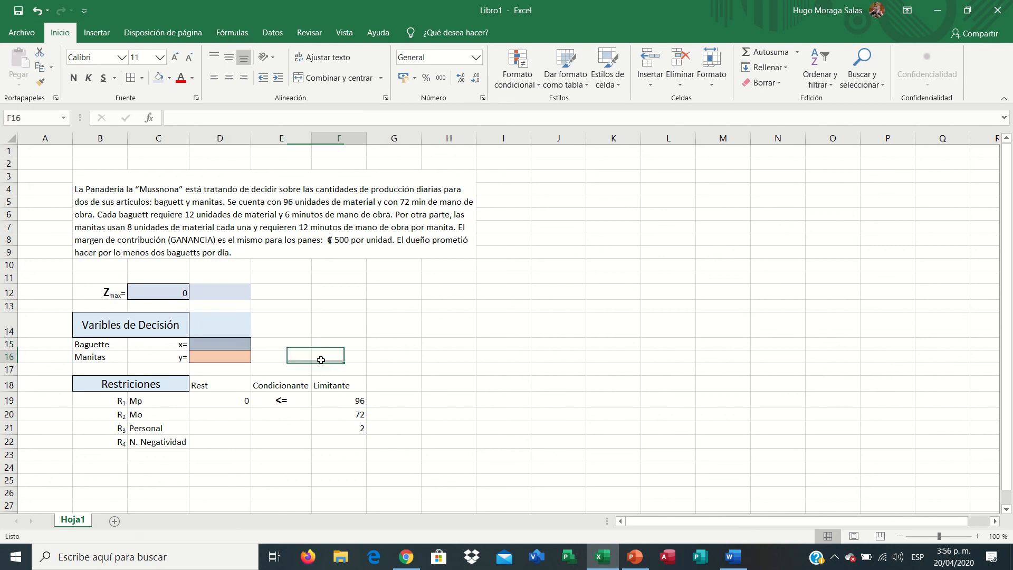
{"action": "left_click", "coordinate": [217, 347]}
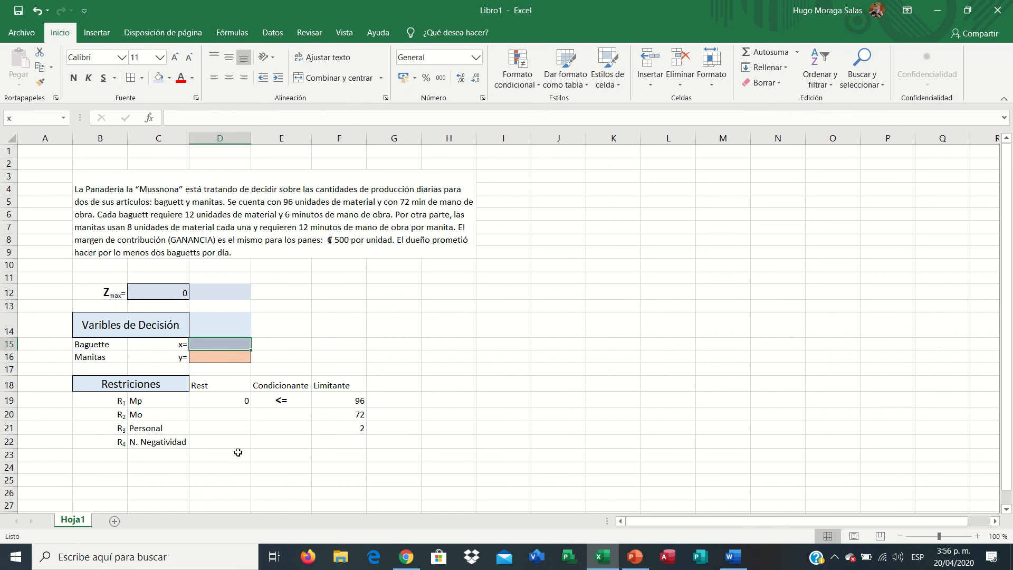
Step: Enter the Mo constraint formula +6*x+12*y in D20 and copy the <= condition from E19 into E20
{"action": "left_click", "coordinate": [233, 417]}
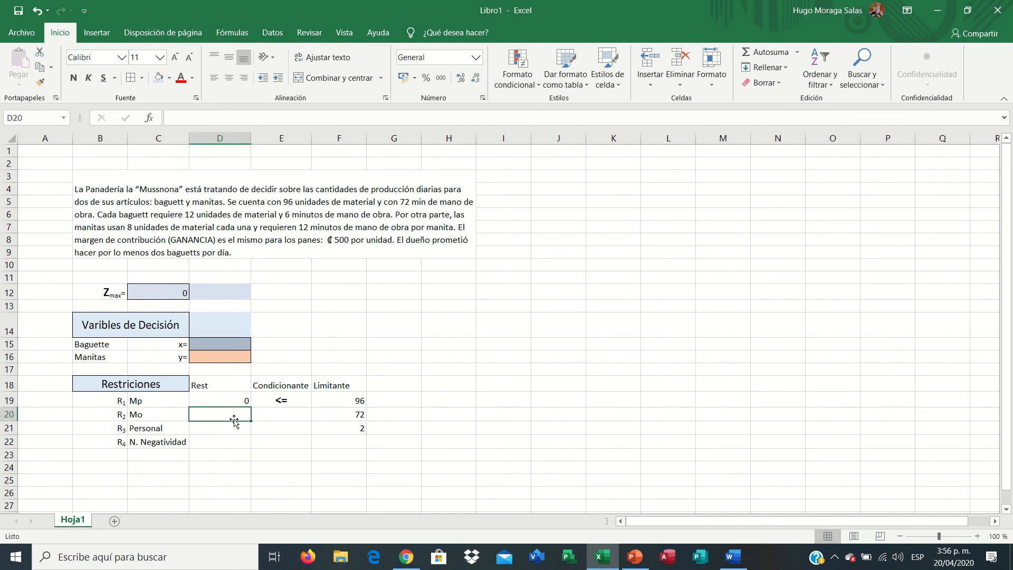
{"action": "type", "text": "+"}
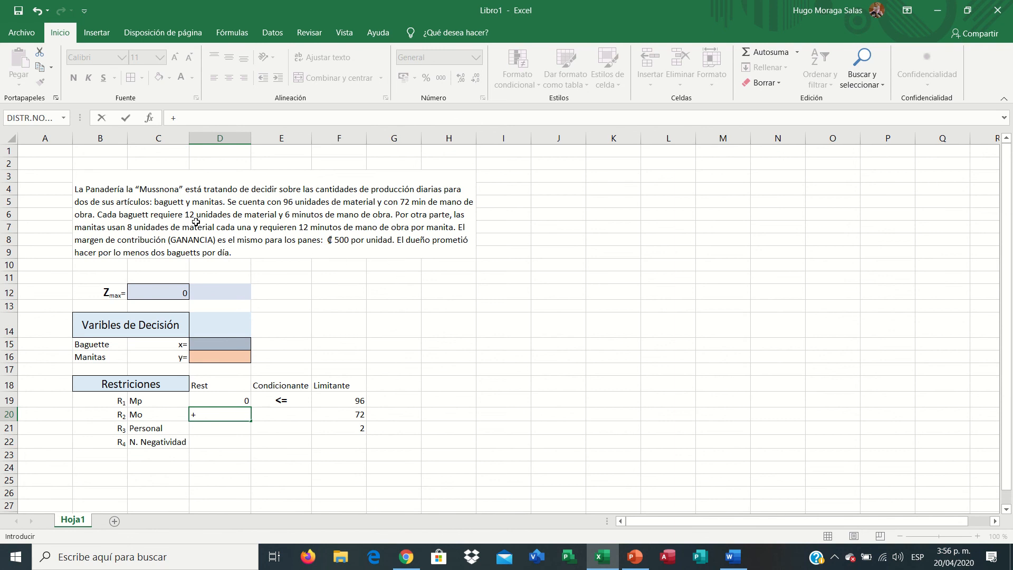
{"action": "type", "text": "6*"}
{"action": "left_click", "coordinate": [218, 347]}
{"action": "type", "text": "+"}
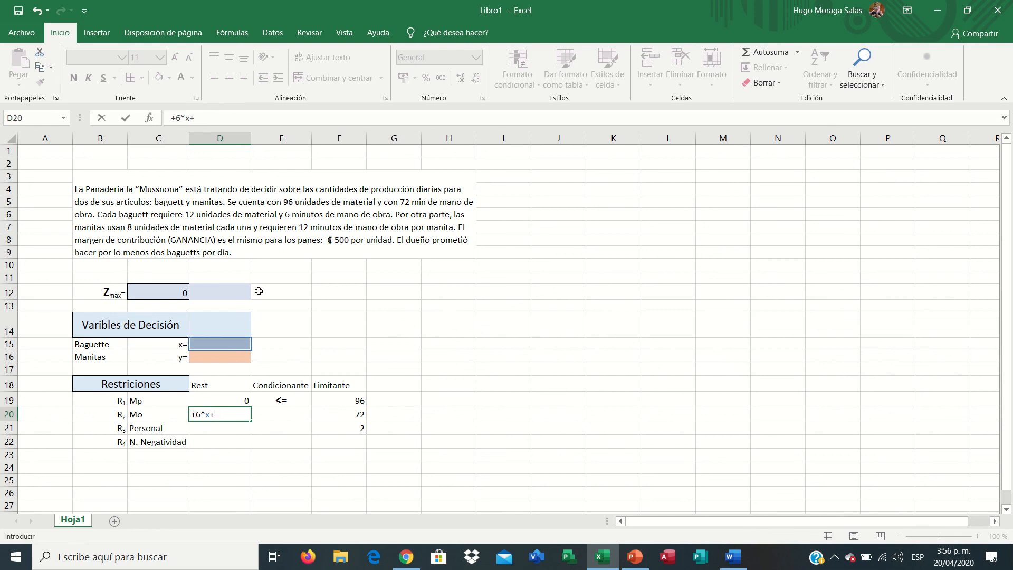
{"action": "type", "text": "12*"}
{"action": "left_click", "coordinate": [214, 360]}
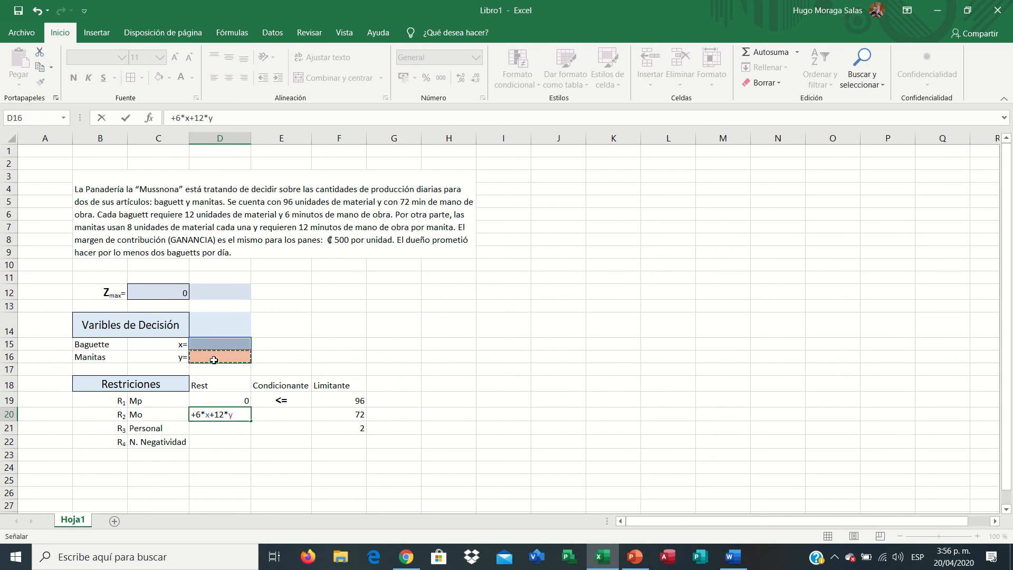
{"action": "key", "text": "Return"}
{"action": "left_click", "coordinate": [270, 401]}
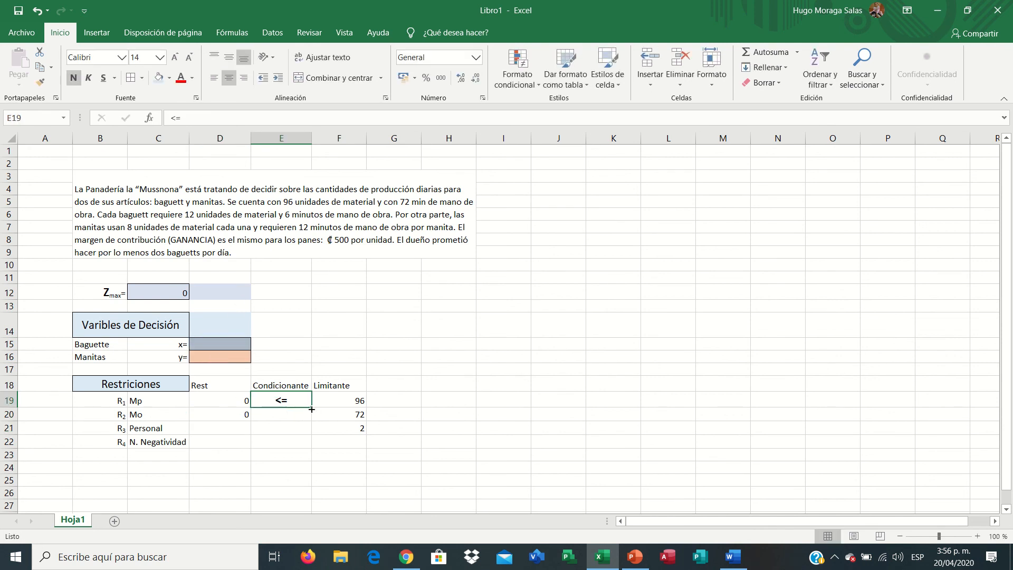
{"action": "left_click_drag", "start_coordinate": [312, 409], "coordinate": [316, 421]}
Step: Enter the Personal constraint formula +x in D21, referencing the Baguette variable cell
{"action": "left_click", "coordinate": [228, 431]}
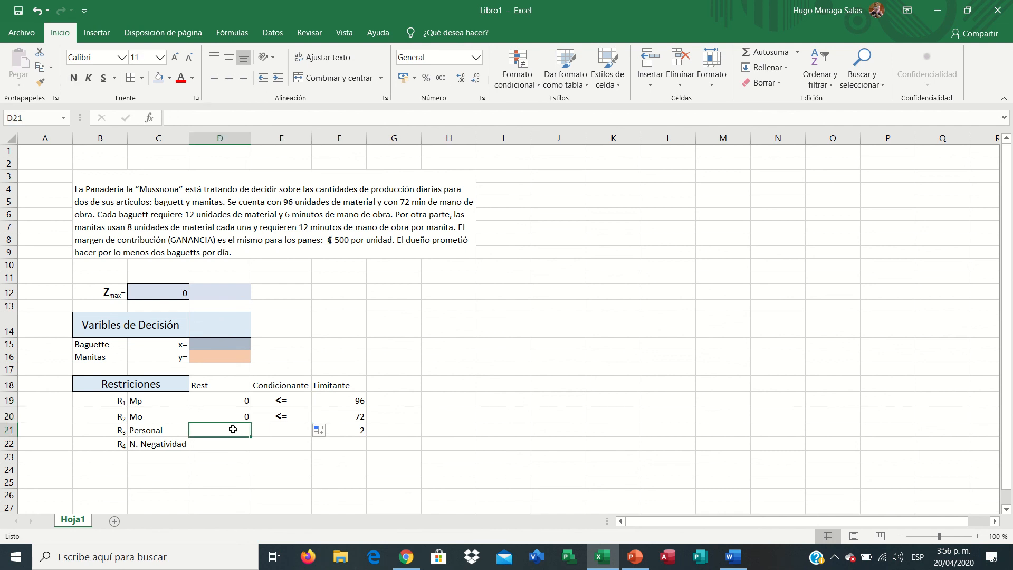
{"action": "type", "text": "+"}
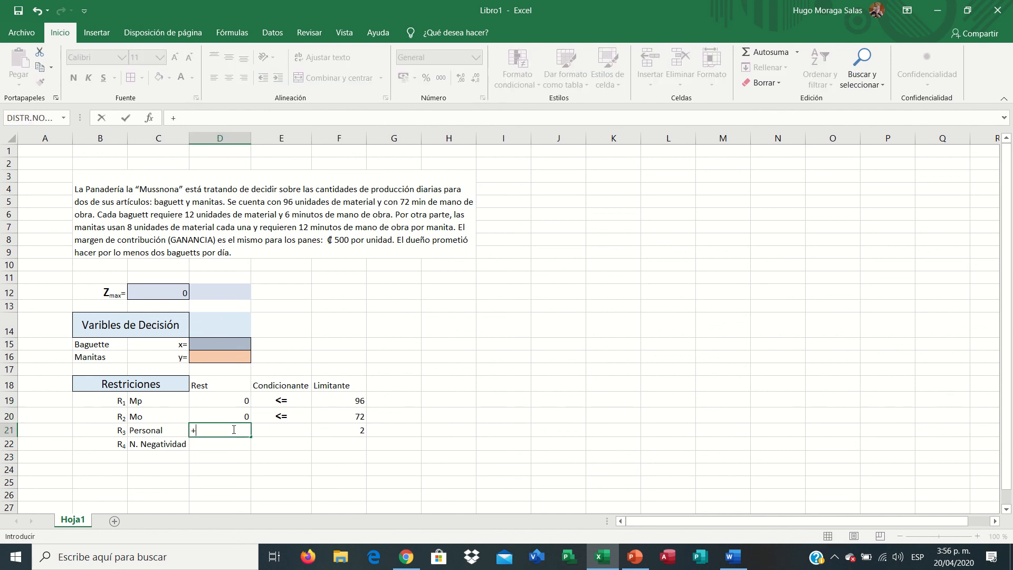
{"action": "left_click", "coordinate": [225, 347]}
{"action": "key", "text": "Return"}
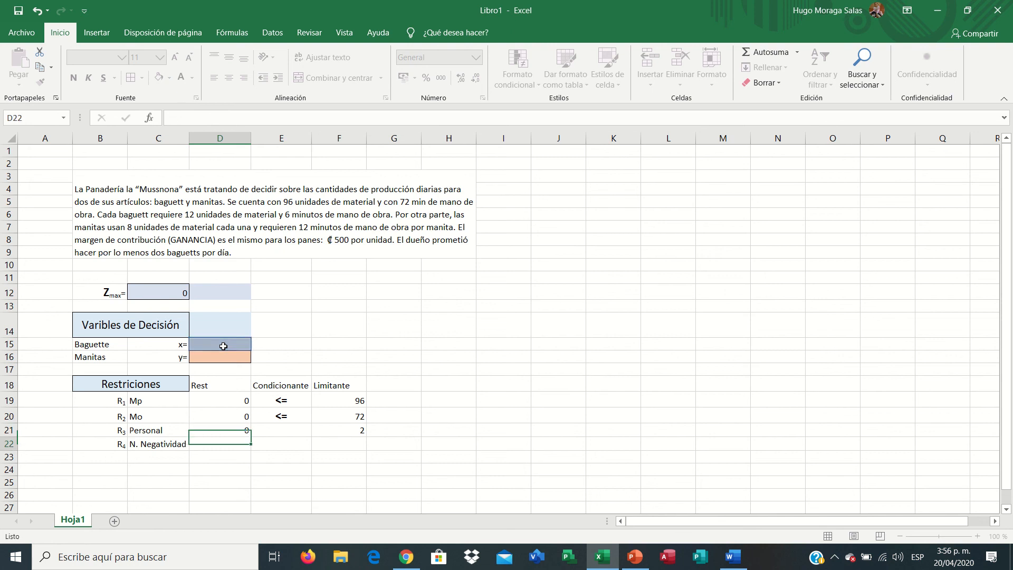
Step: Enter the condition >= for Personal in E21 and format it bold, centered and as large as the conditions above
{"action": "left_click", "coordinate": [283, 431]}
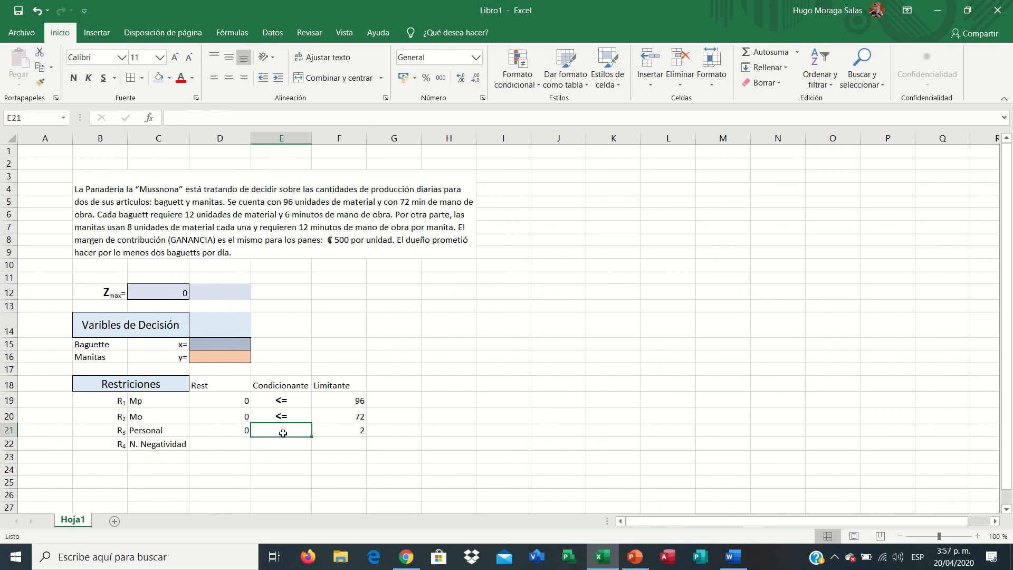
{"action": "type", "text": ">="}
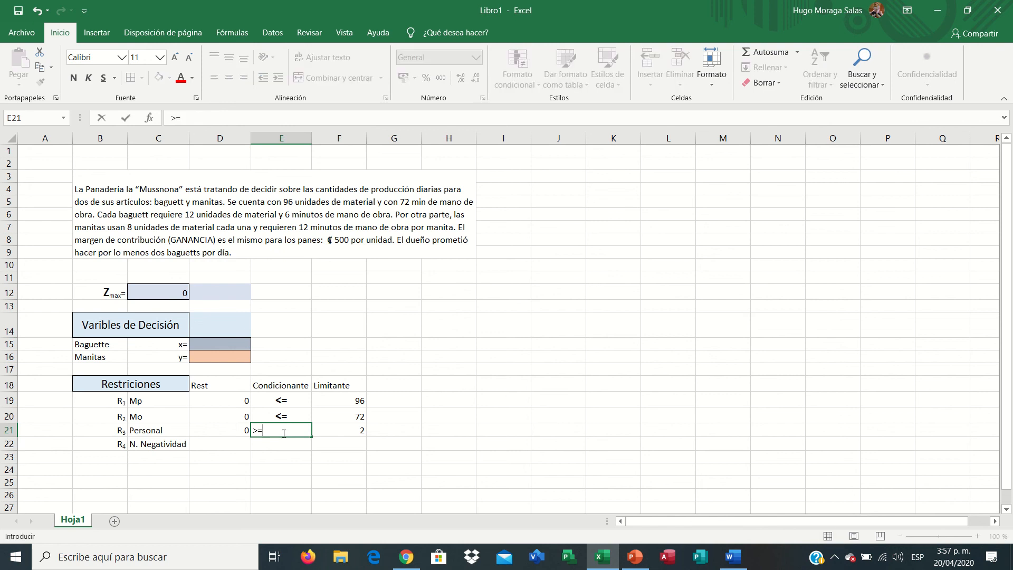
{"action": "key", "text": "Return"}
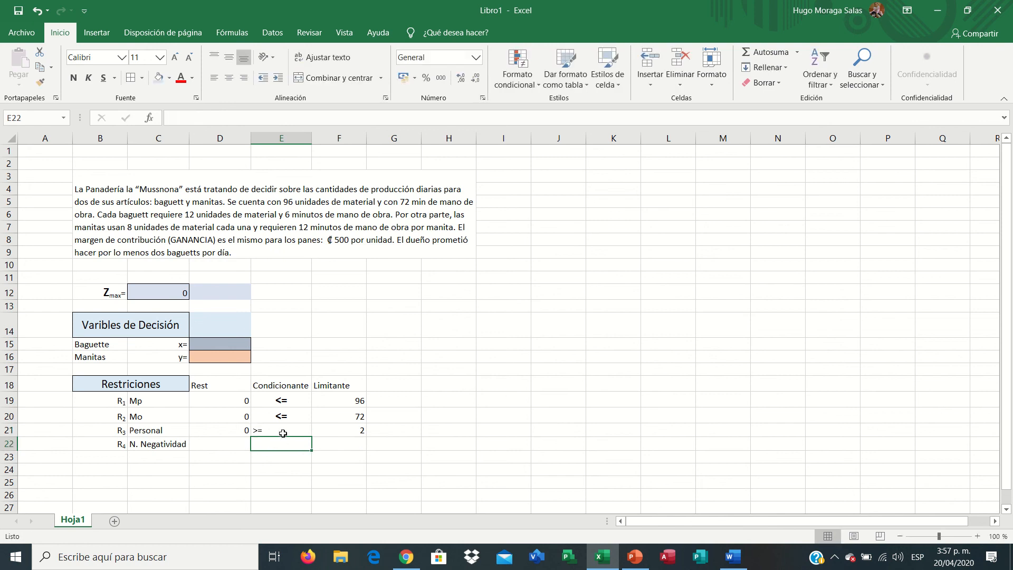
{"action": "left_click", "coordinate": [284, 433]}
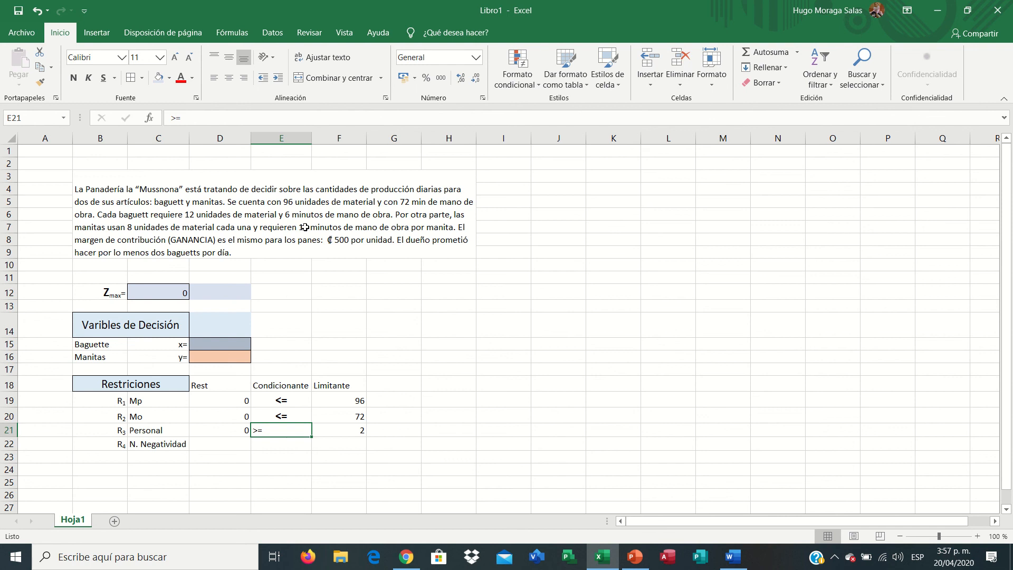
{"action": "left_click", "coordinate": [74, 78]}
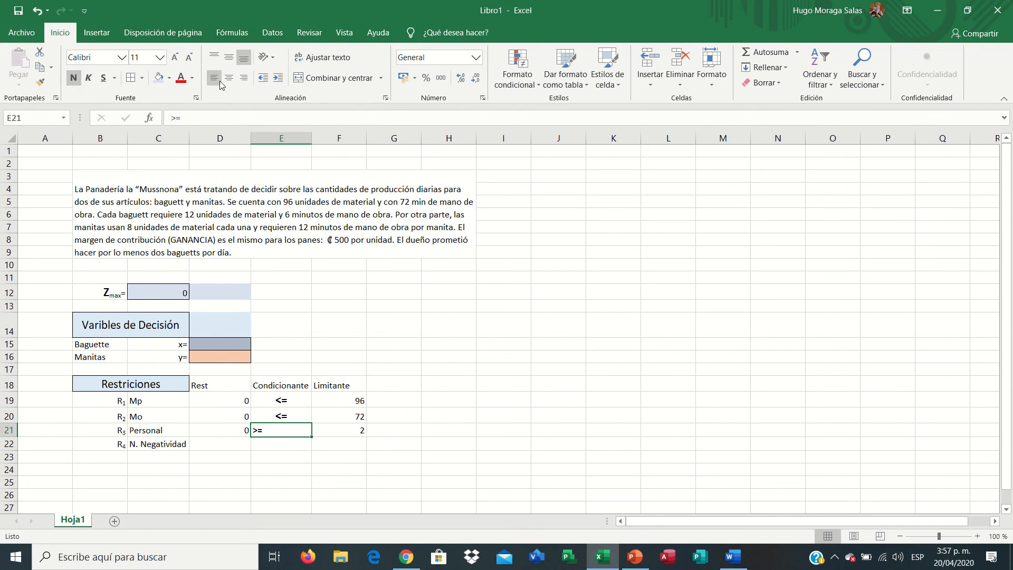
{"action": "left_click", "coordinate": [229, 78]}
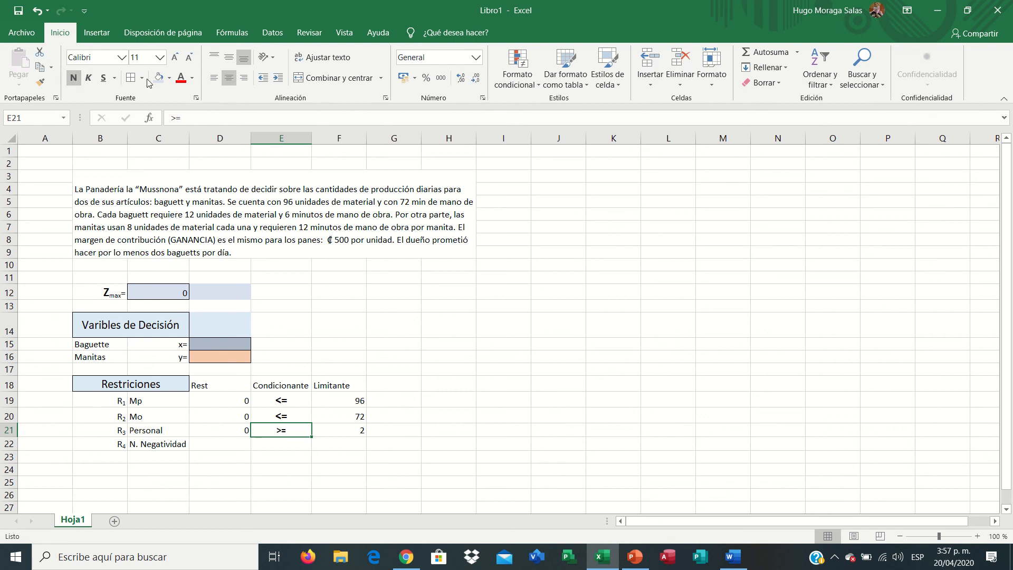
{"action": "left_click", "coordinate": [160, 57]}
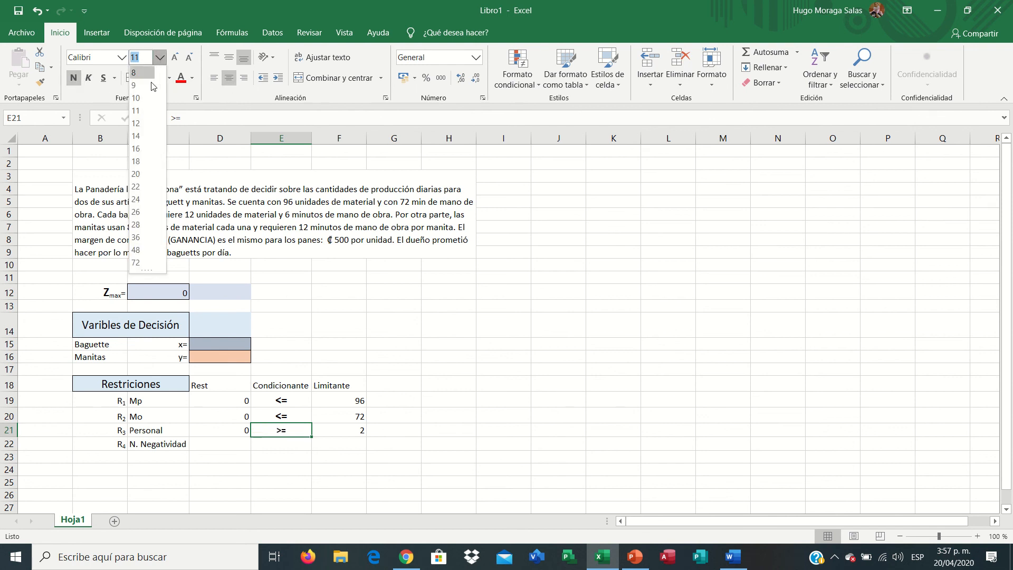
{"action": "left_click", "coordinate": [142, 123]}
{"action": "left_click", "coordinate": [453, 356]}
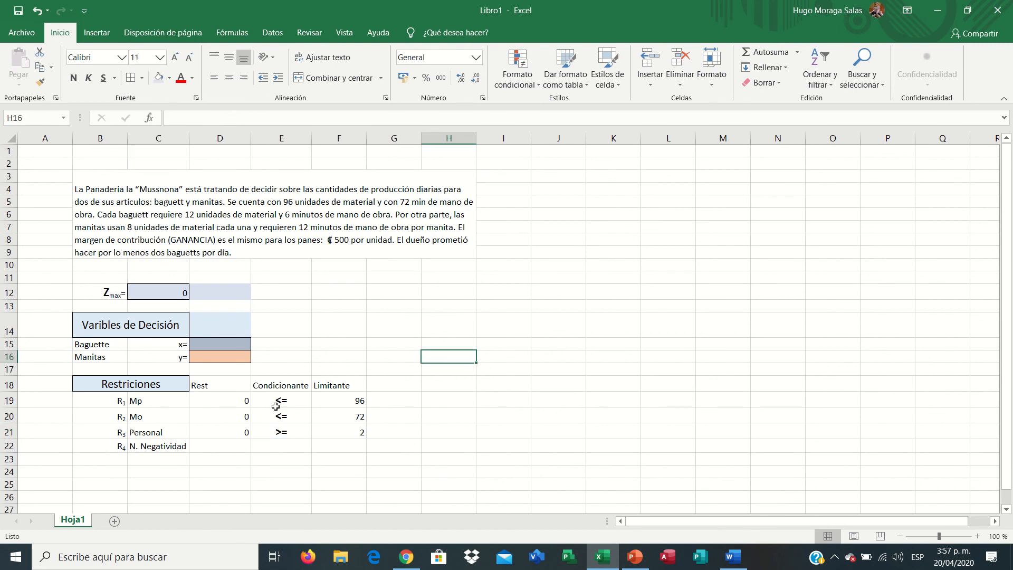
Step: Center the Limitante values in F19:F21 both horizontally and vertically
{"action": "left_click_drag", "start_coordinate": [338, 406], "coordinate": [344, 427]}
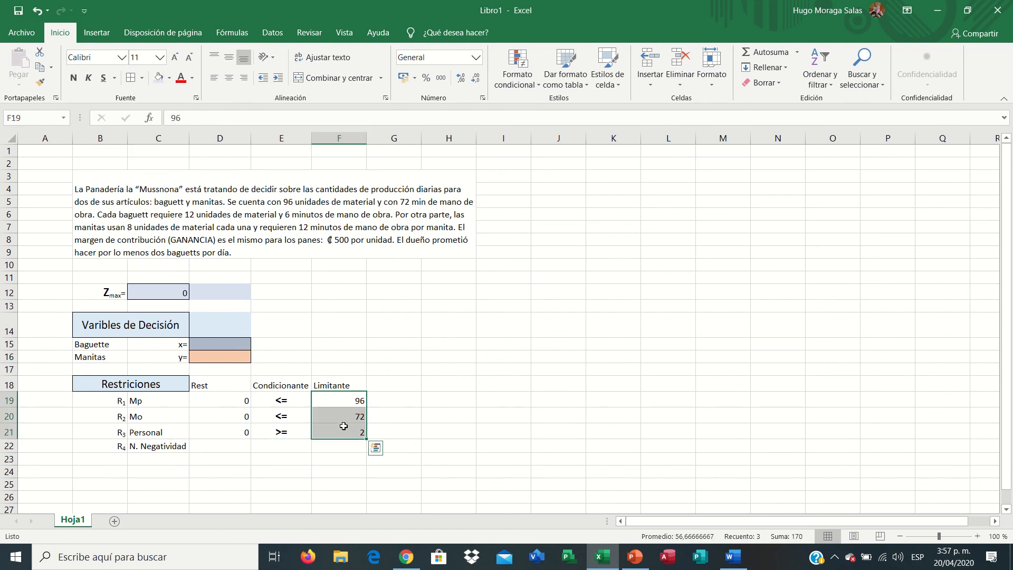
{"action": "left_click", "coordinate": [228, 78]}
{"action": "left_click", "coordinate": [228, 57]}
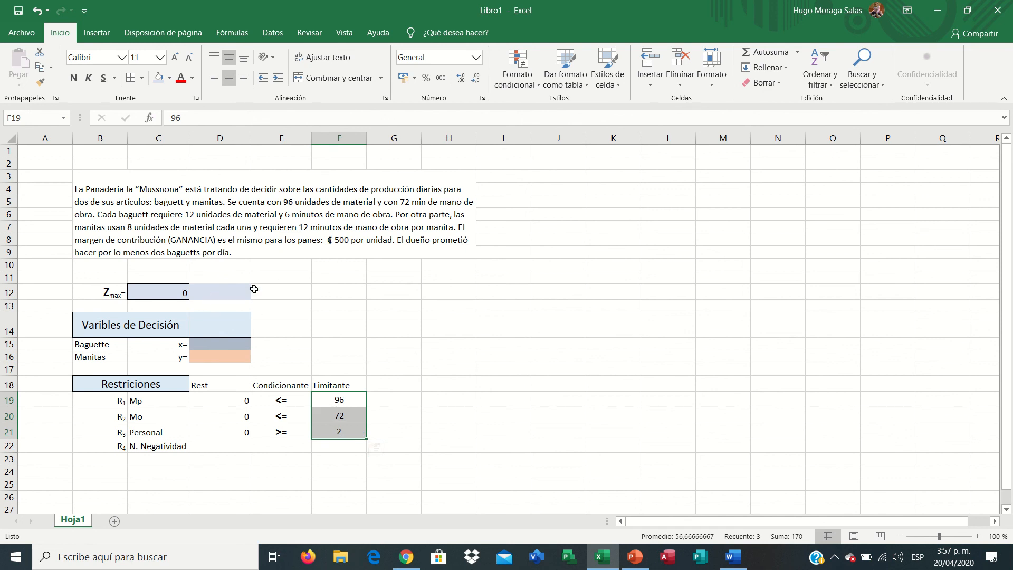
Step: Remove the leftover blue fill from D12:D14 by copying the plain format of the blank cell F12 onto them
{"action": "left_click", "coordinate": [220, 294]}
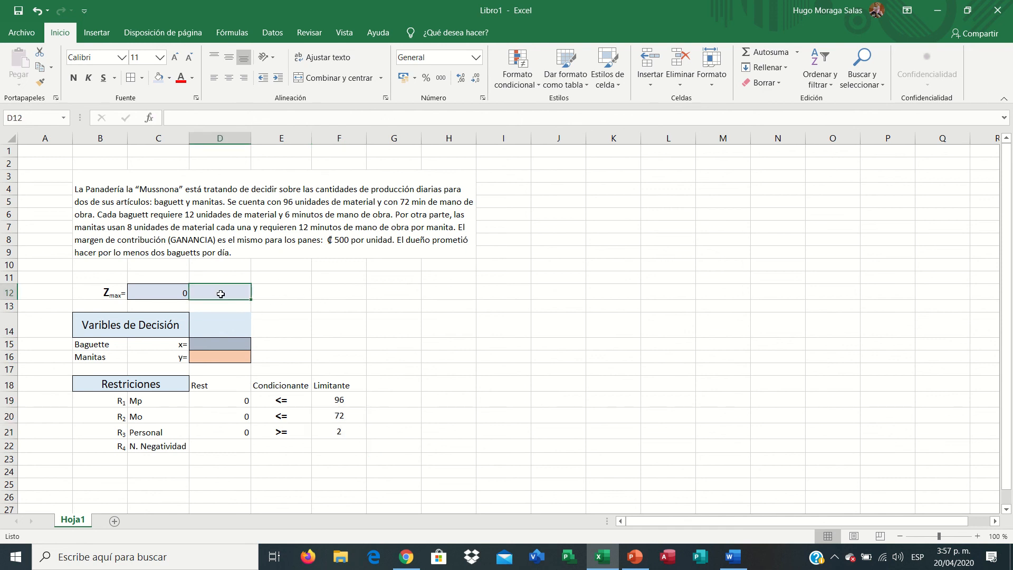
{"action": "left_click", "coordinate": [320, 293]}
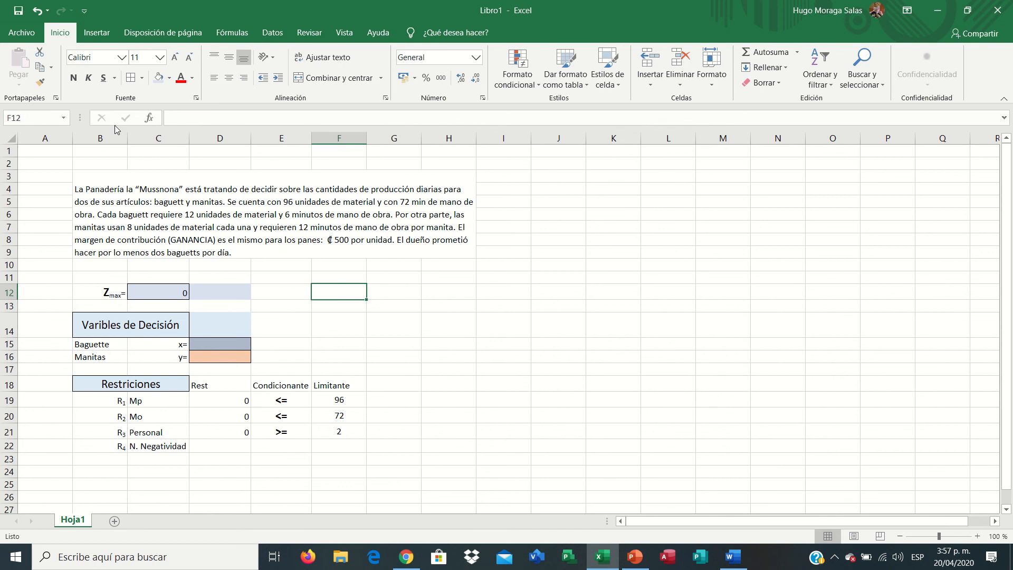
{"action": "left_click", "coordinate": [41, 83]}
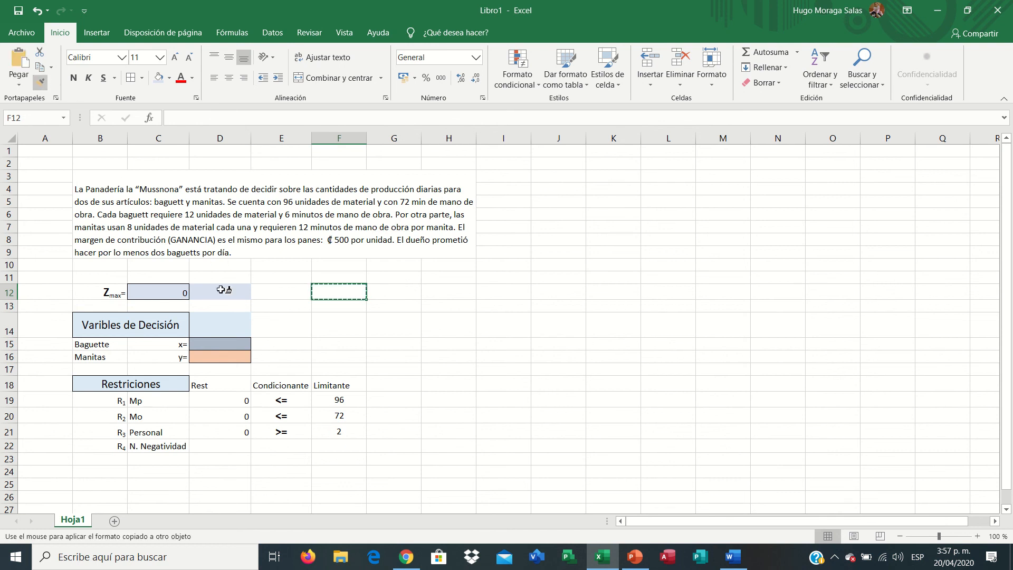
{"action": "left_click_drag", "start_coordinate": [224, 290], "coordinate": [228, 320]}
{"action": "left_click", "coordinate": [334, 323]}
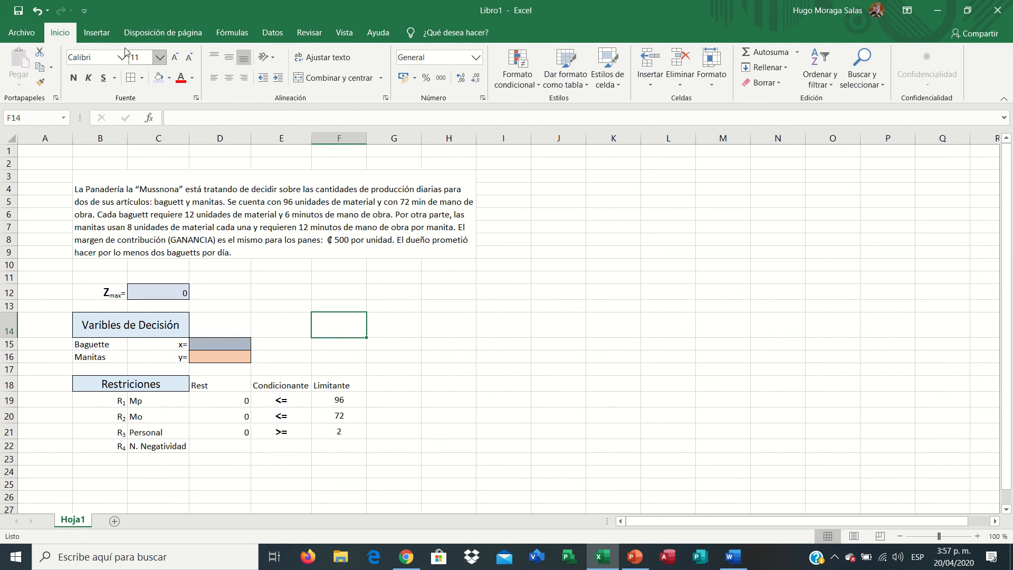
Step: Open Solver and replace the objective reference with the Zmax cell $C$12
{"action": "left_click", "coordinate": [270, 33]}
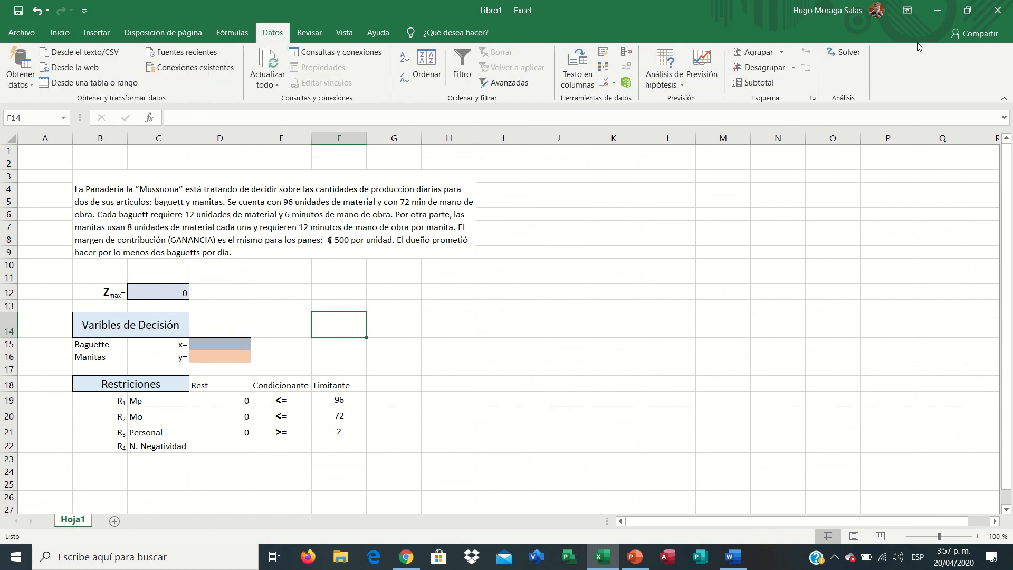
{"action": "left_click", "coordinate": [850, 52]}
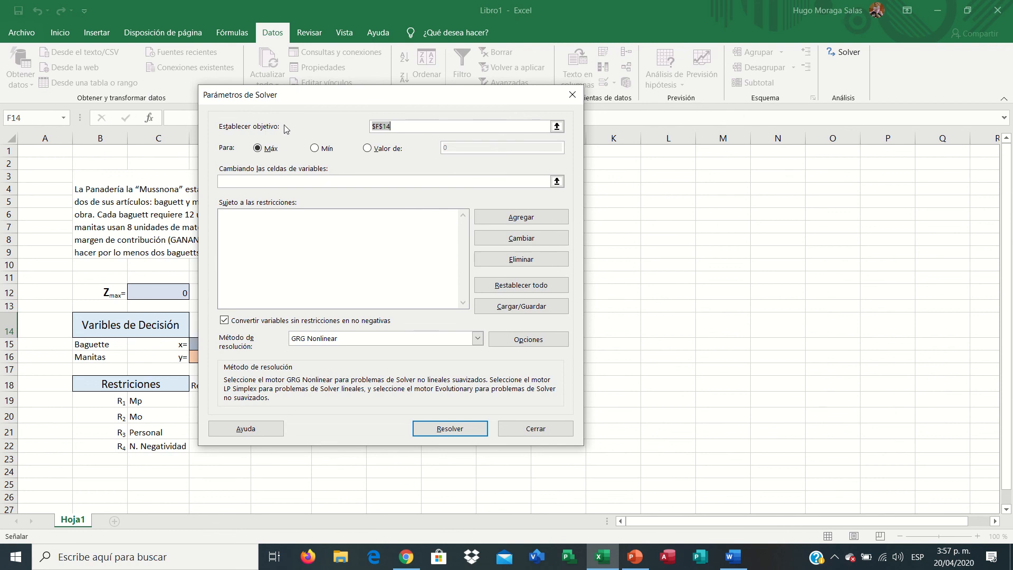
{"action": "left_click_drag", "start_coordinate": [383, 98], "coordinate": [603, 94]}
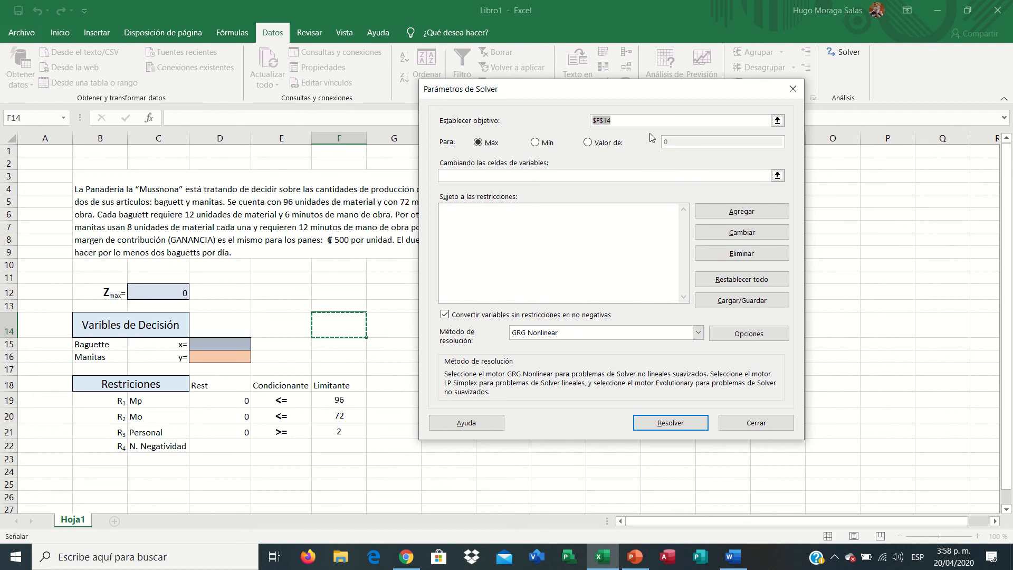
{"action": "key", "text": "BackSpace"}
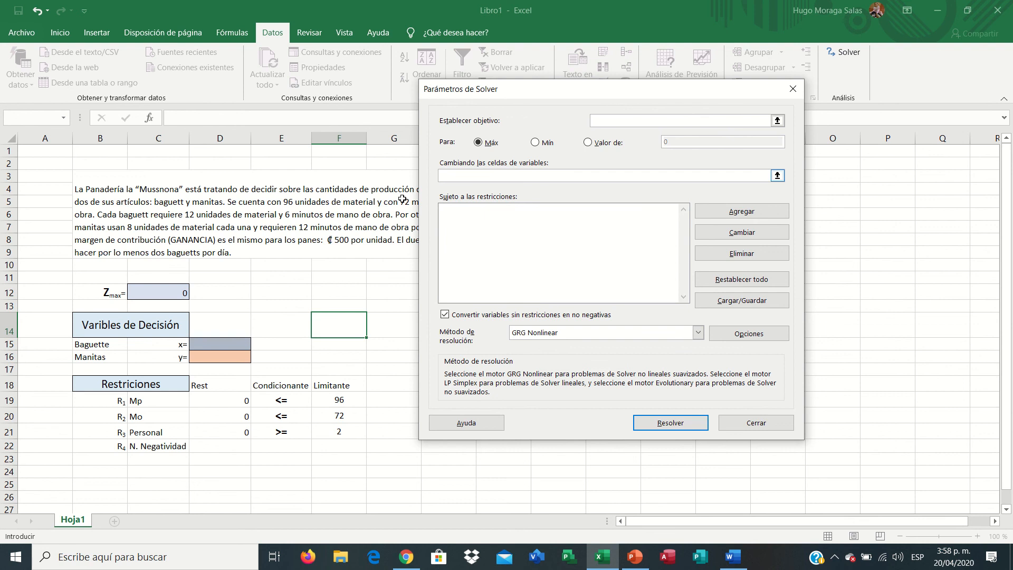
{"action": "left_click", "coordinate": [157, 291]}
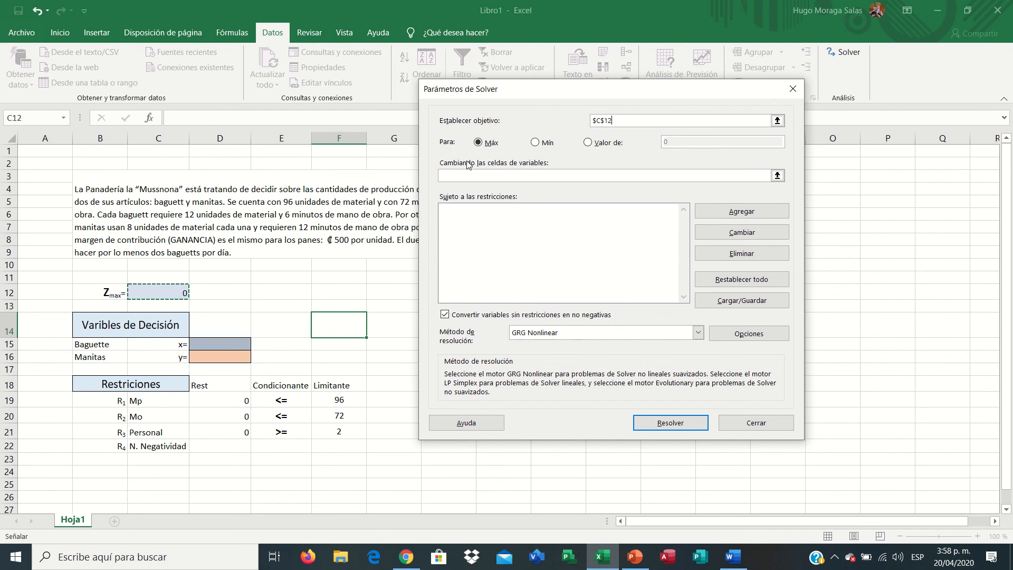
Step: Keep the Solver objective on Máx and set the changing variable cells to $D$15:$D$16
{"action": "left_click", "coordinate": [479, 143]}
{"action": "left_click", "coordinate": [535, 143]}
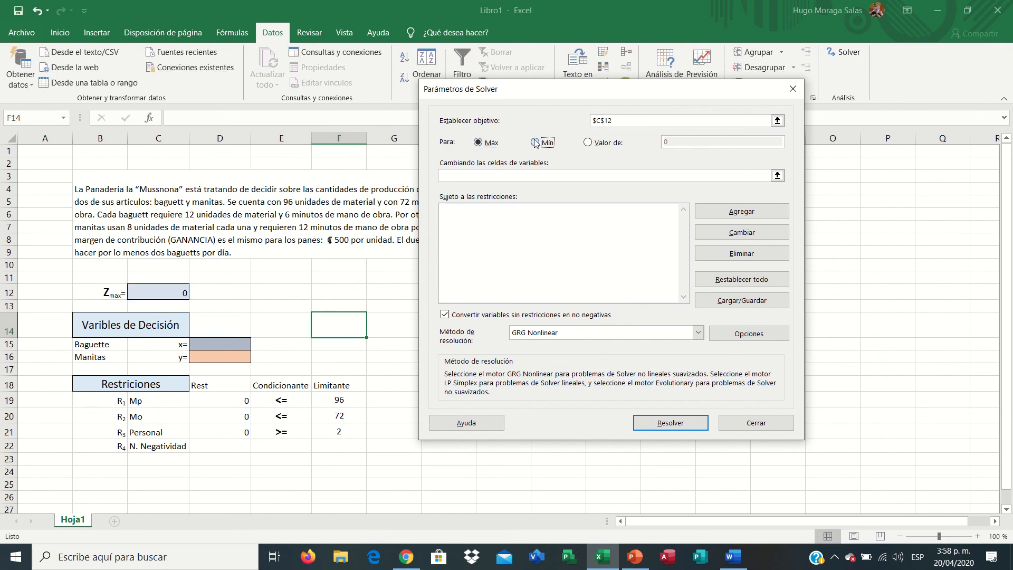
{"action": "left_click", "coordinate": [490, 143]}
{"action": "left_click", "coordinate": [564, 174]}
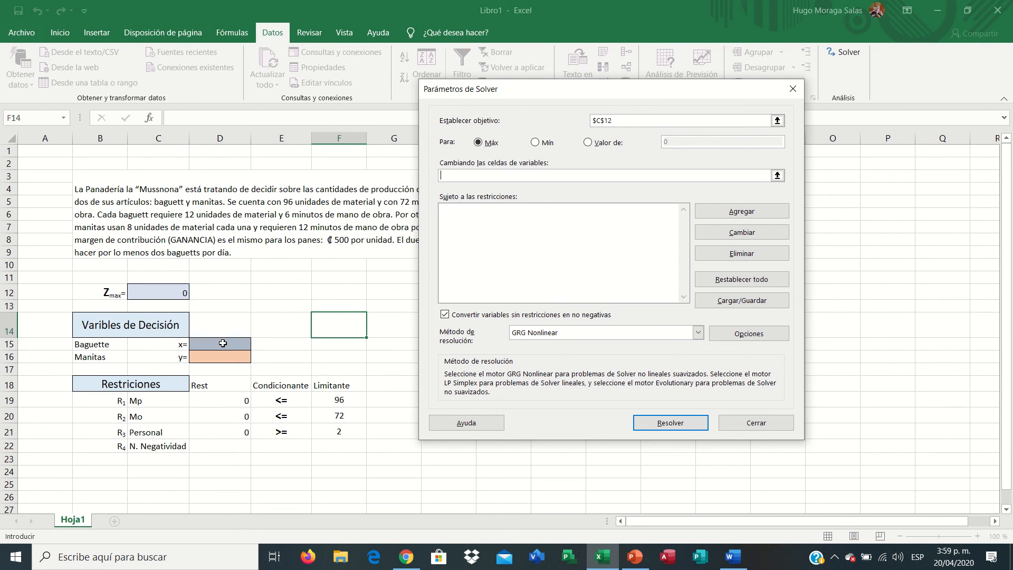
{"action": "left_click_drag", "start_coordinate": [223, 343], "coordinate": [223, 355]}
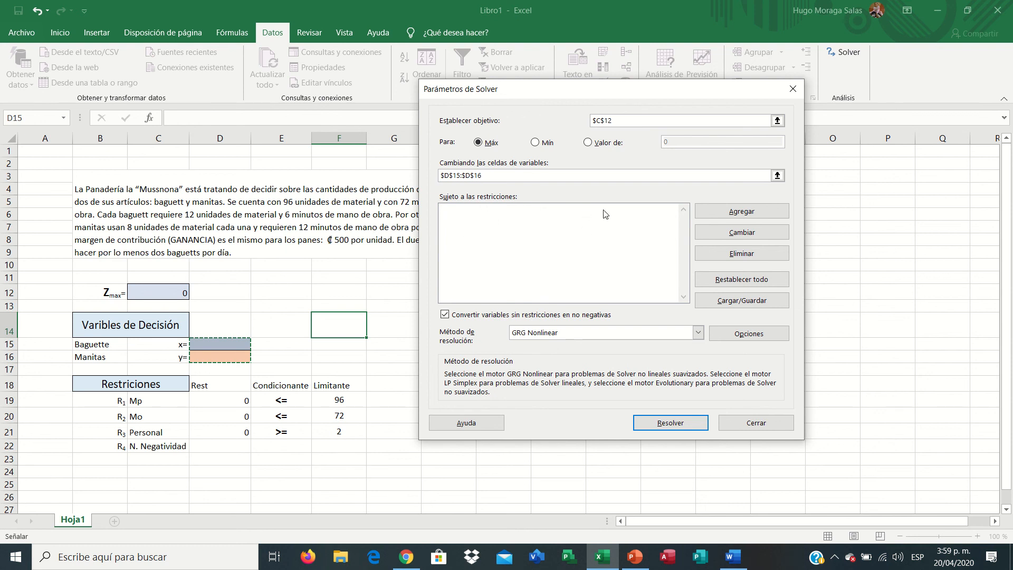
Step: Add the raw material constraint $D$19 <= $F$19 to Solver and start another constraint
{"action": "left_click", "coordinate": [735, 211]}
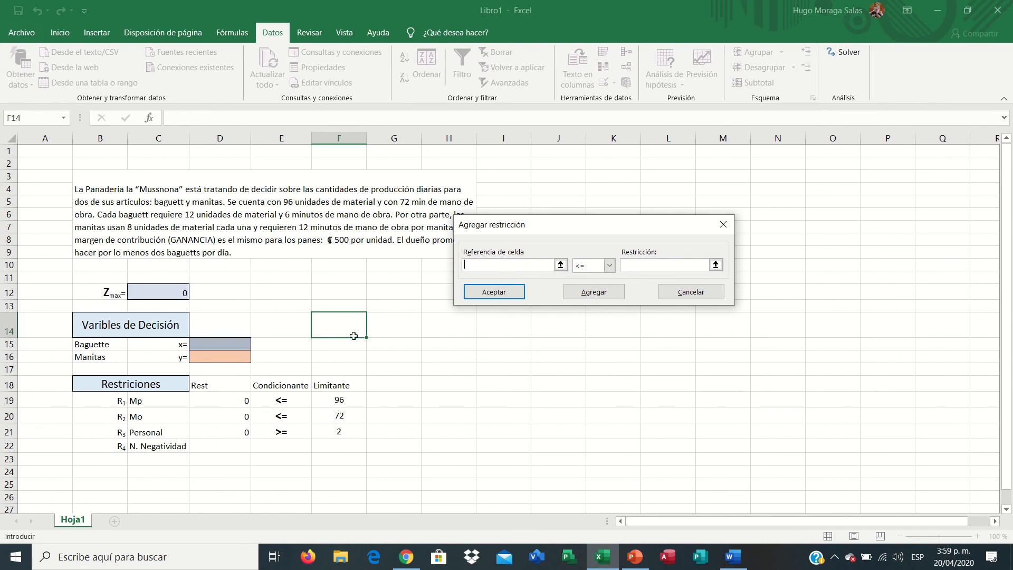
{"action": "left_click", "coordinate": [224, 404]}
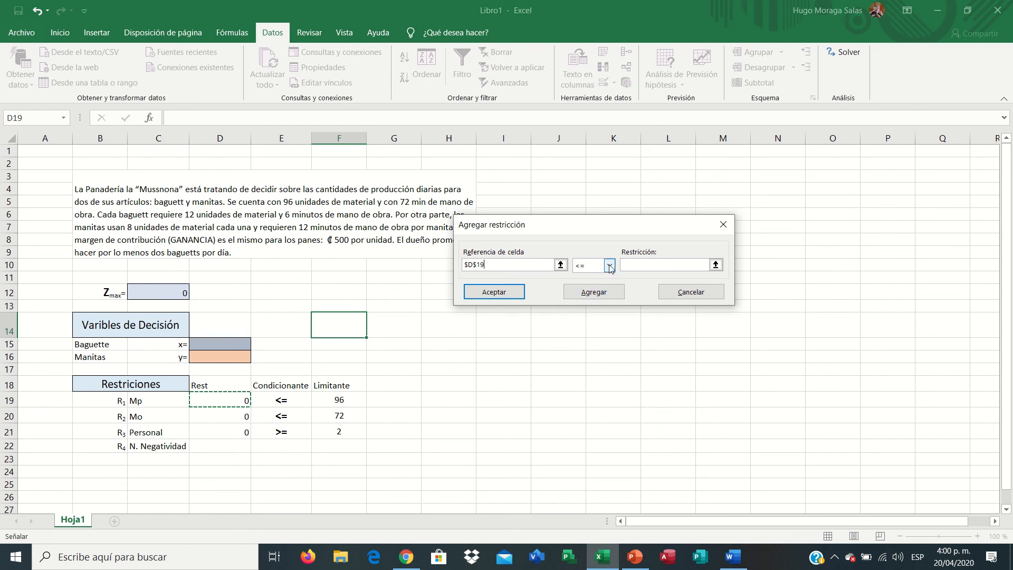
{"action": "left_click", "coordinate": [638, 266]}
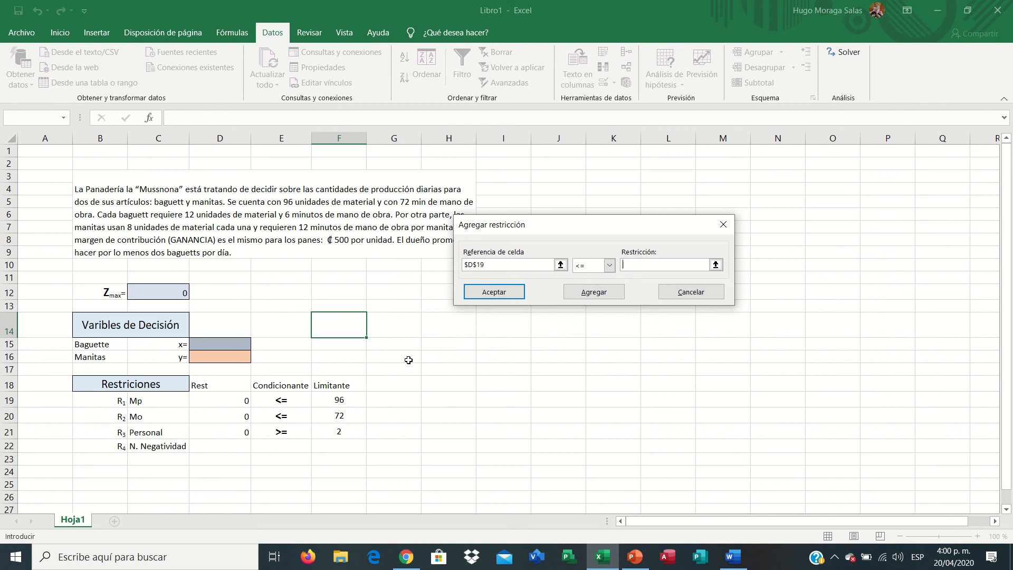
{"action": "left_click", "coordinate": [333, 399]}
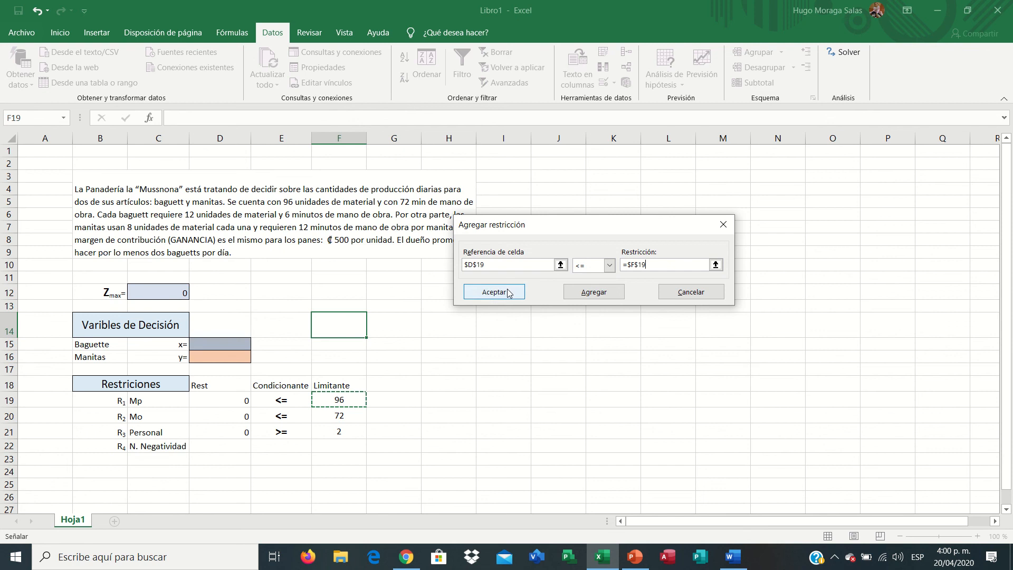
{"action": "left_click", "coordinate": [604, 298]}
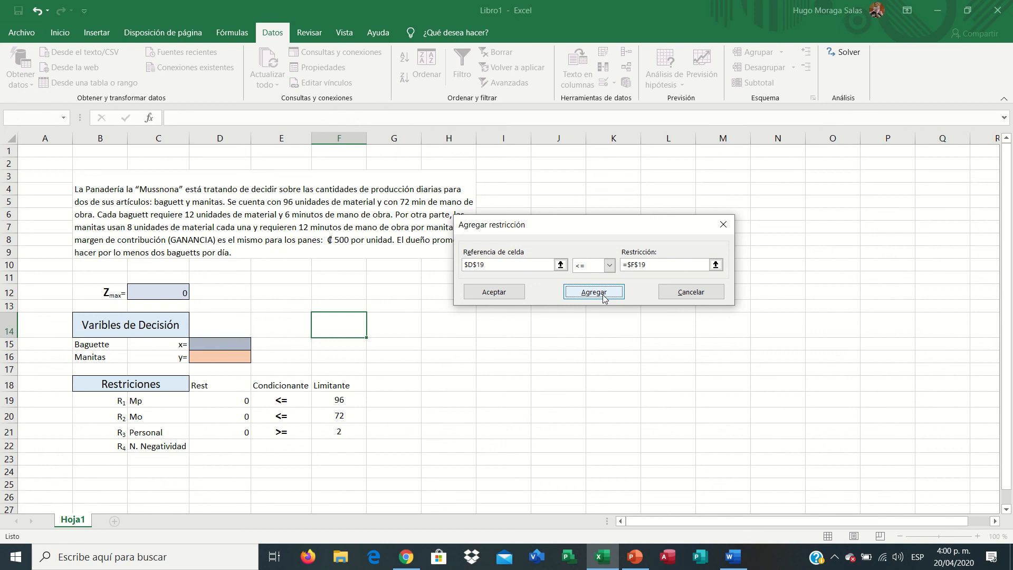
Step: Add the Mo constraint $D$20 <= $F$20 and start a further constraint
{"action": "left_click", "coordinate": [218, 418]}
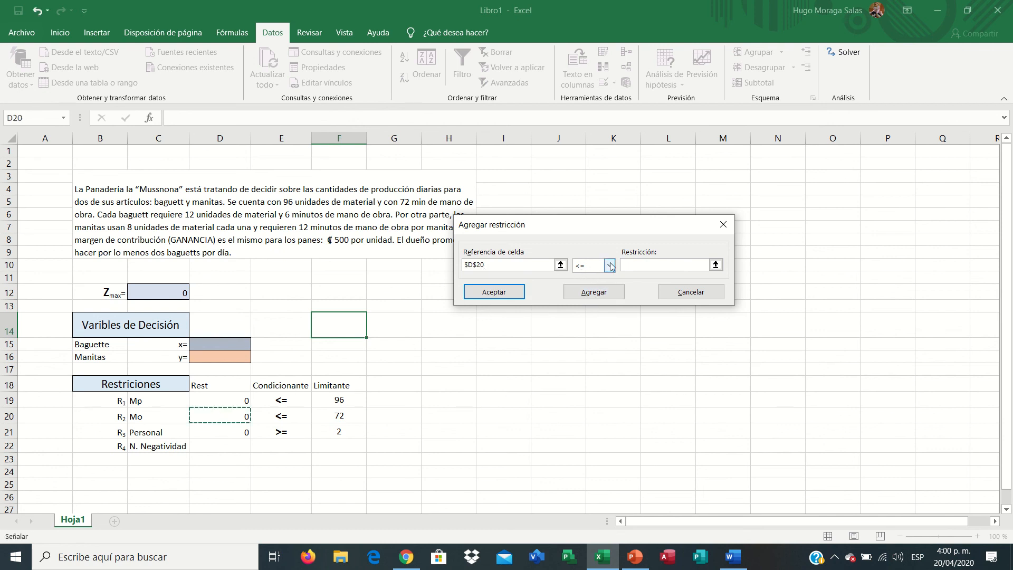
{"action": "left_click", "coordinate": [627, 263]}
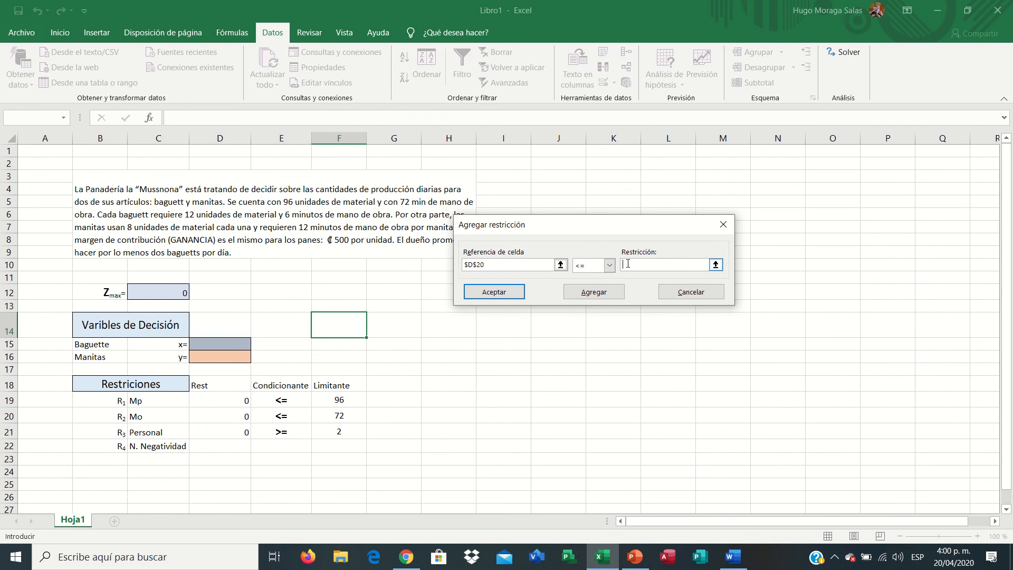
{"action": "left_click", "coordinate": [338, 415]}
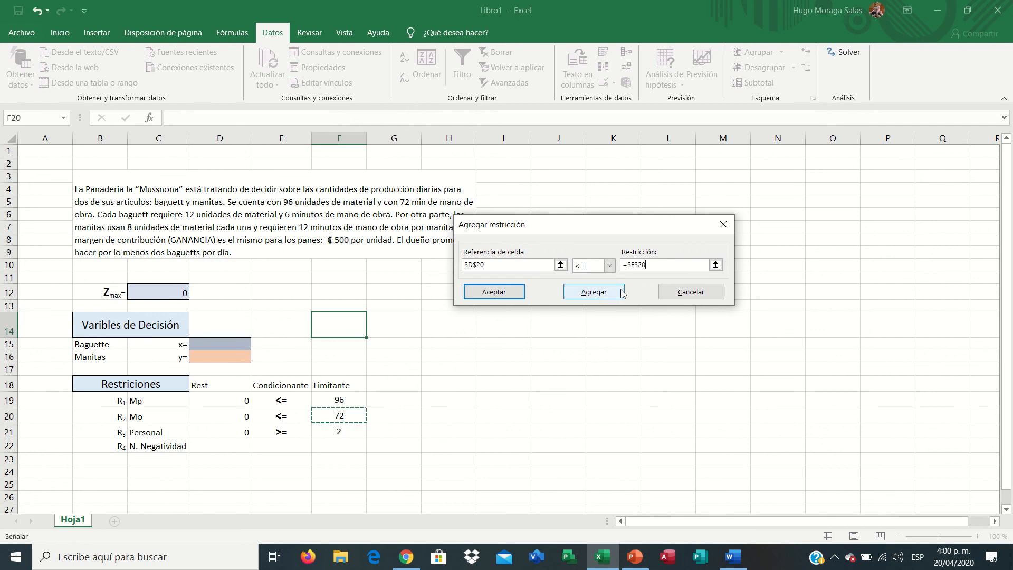
{"action": "left_click", "coordinate": [605, 297]}
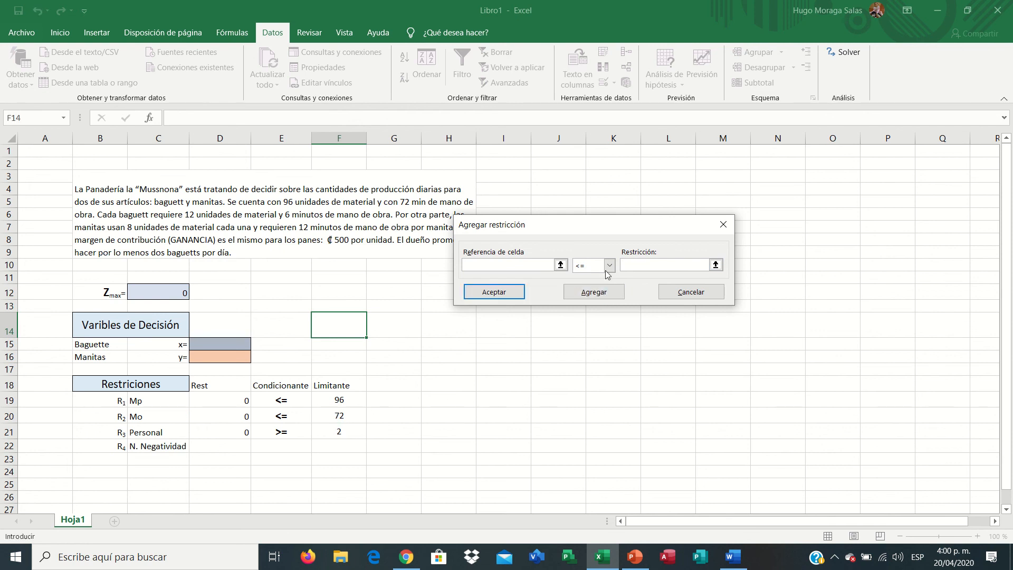
Step: Add the Personal constraint $D$21 >= $F$21 and return to the Solver parameters
{"action": "left_click", "coordinate": [231, 428]}
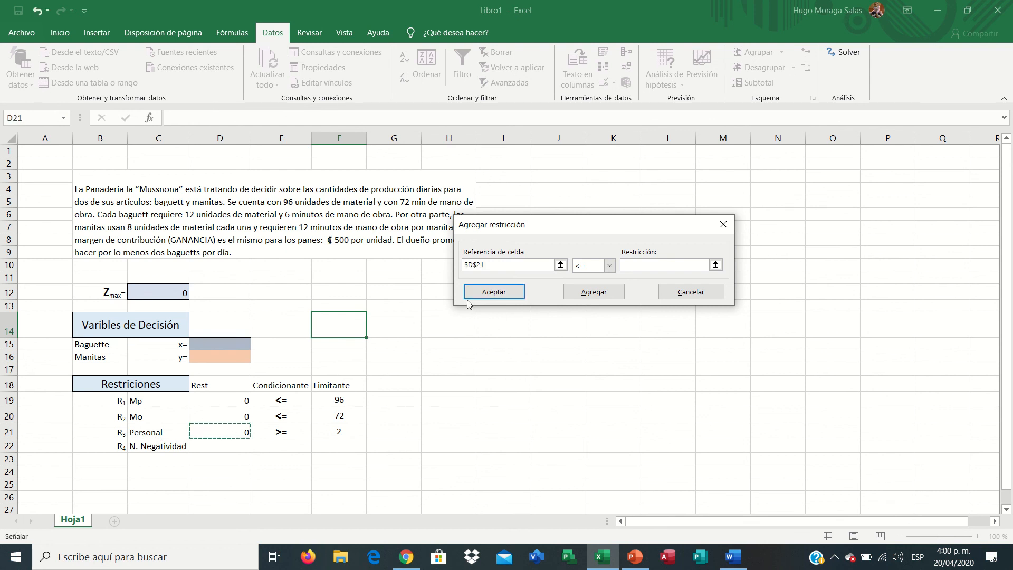
{"action": "left_click", "coordinate": [609, 266]}
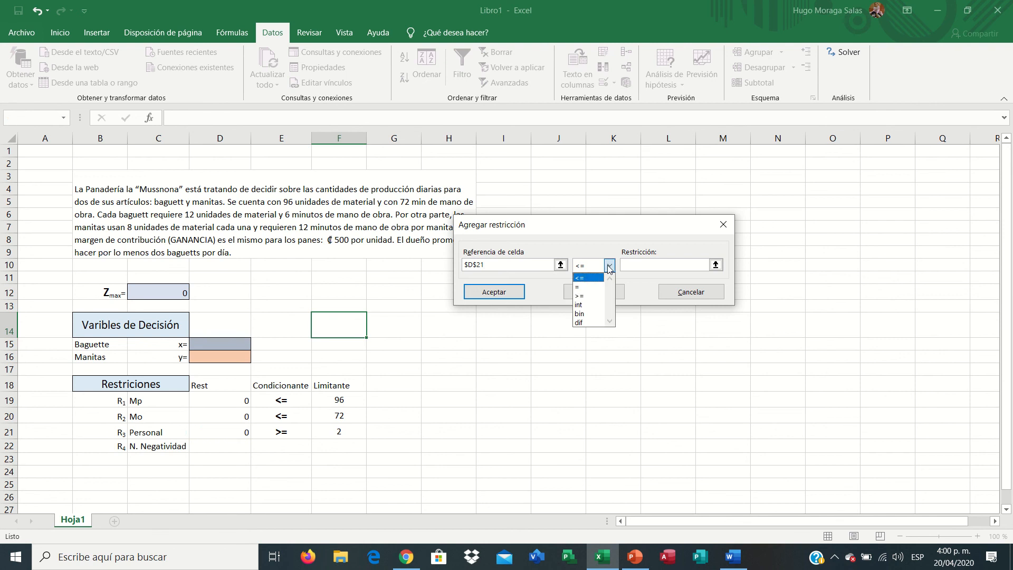
{"action": "left_click", "coordinate": [588, 296]}
{"action": "left_click", "coordinate": [336, 432]}
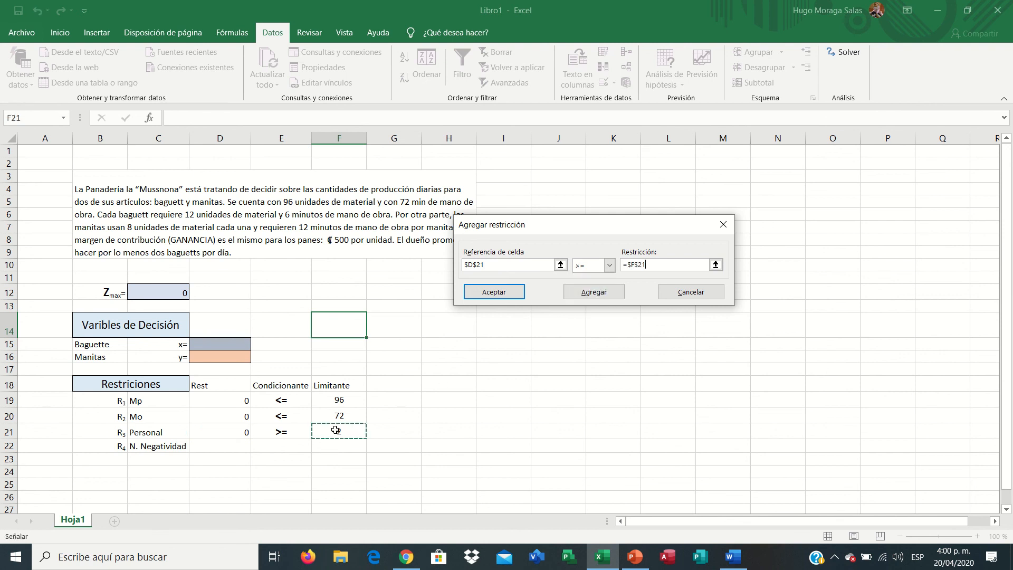
{"action": "left_click", "coordinate": [505, 297]}
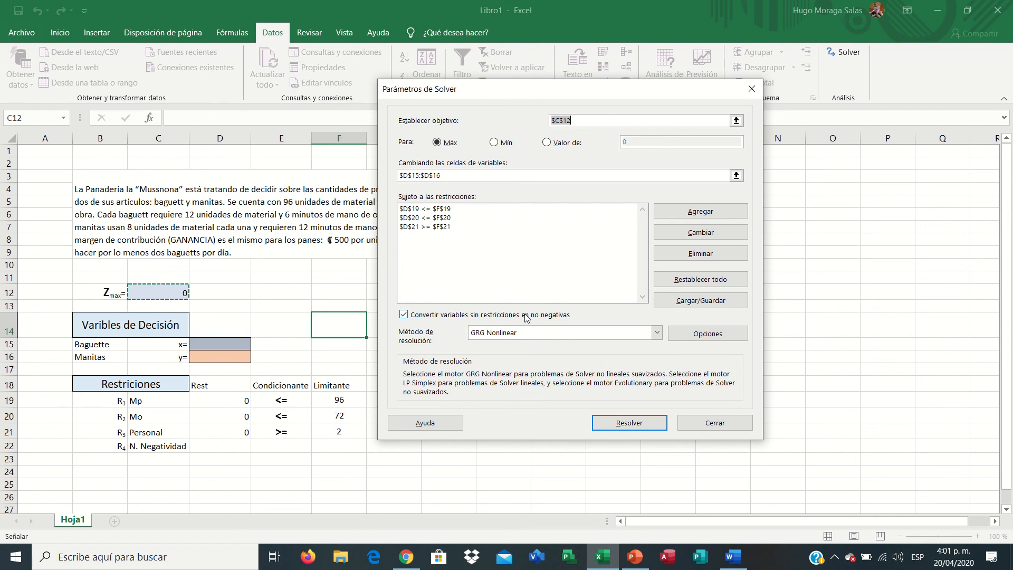
Step: Solve the model with the GRG Nonlinear method and keep the Solver solution in the worksheet
{"action": "left_click", "coordinate": [640, 430]}
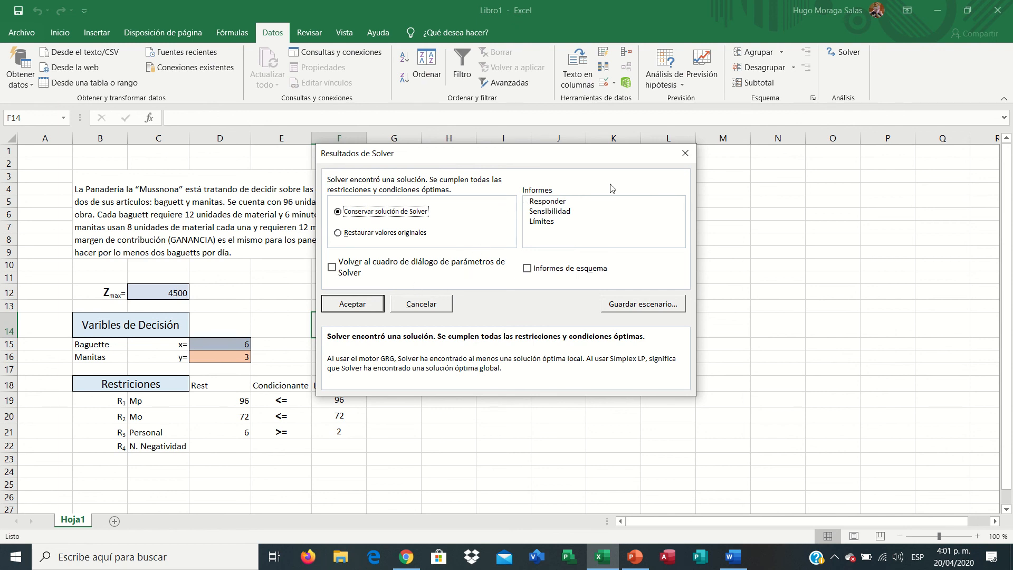
{"action": "left_click", "coordinate": [344, 305]}
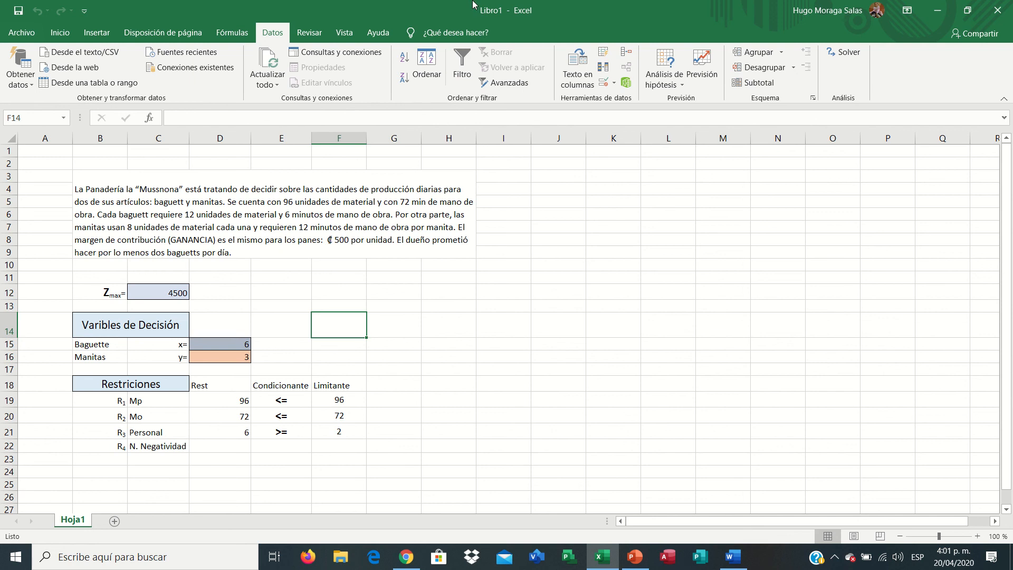
{"action": "mouse_move", "coordinate": [474, 4]}
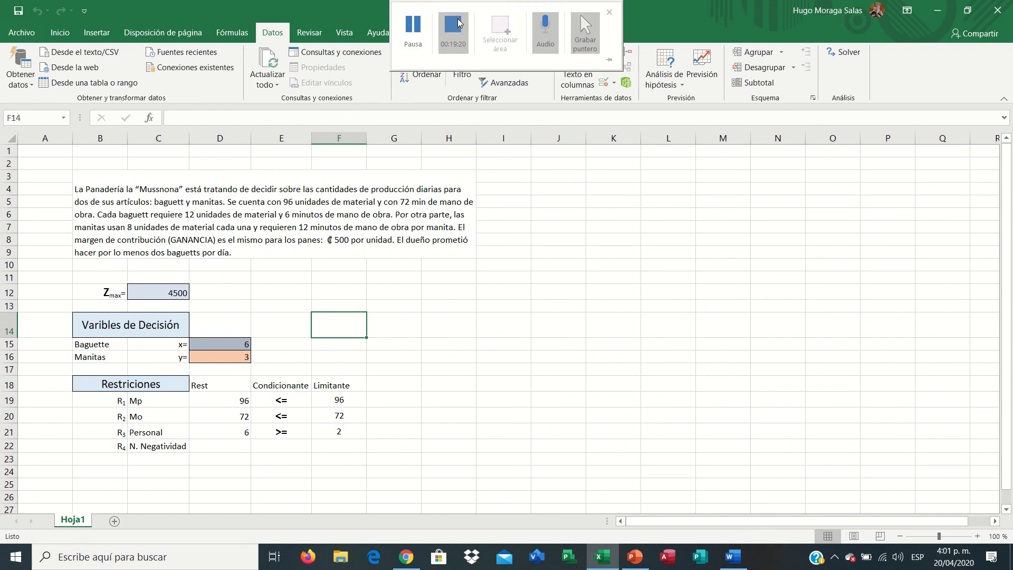